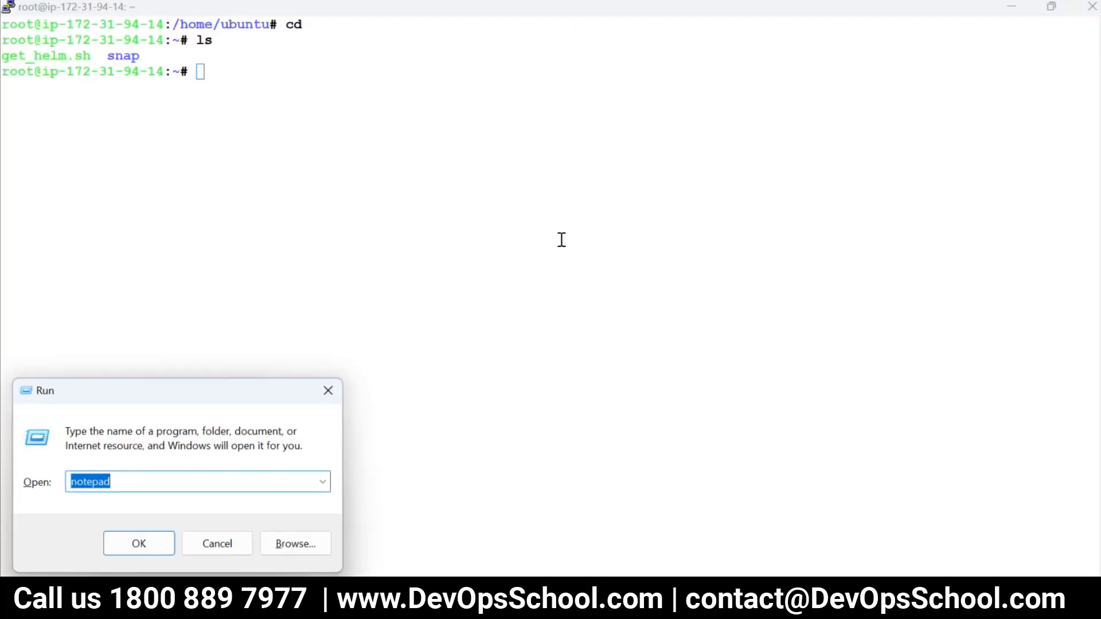
- Launch Notepad and write the heading "How to create a custom Chart?" in the blank note
key(Return)
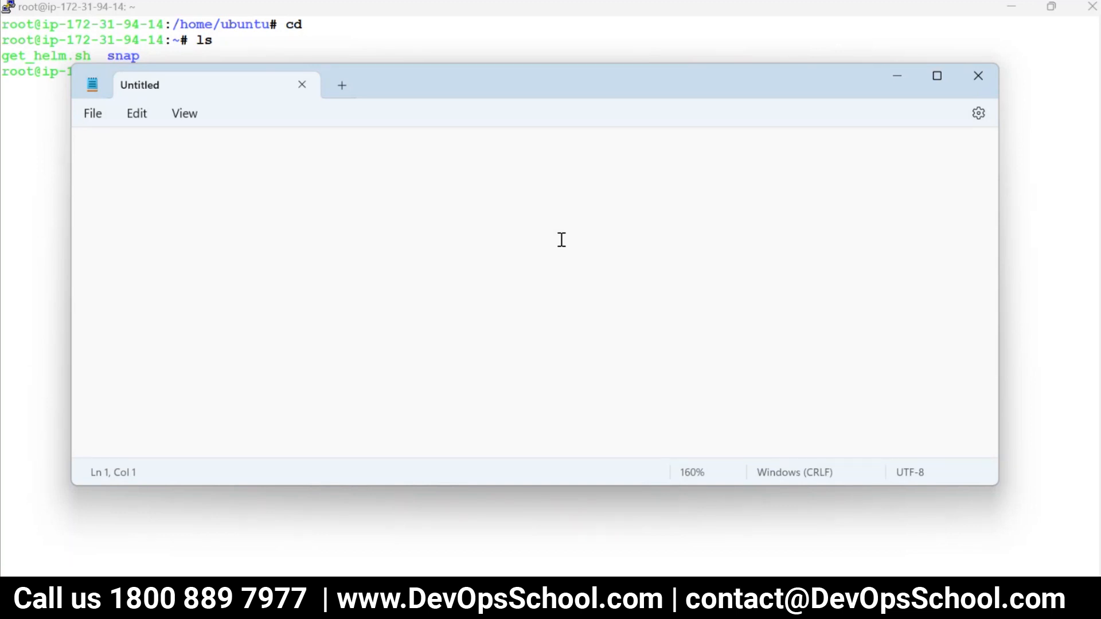
click(376, 175)
text(How to create a custom)
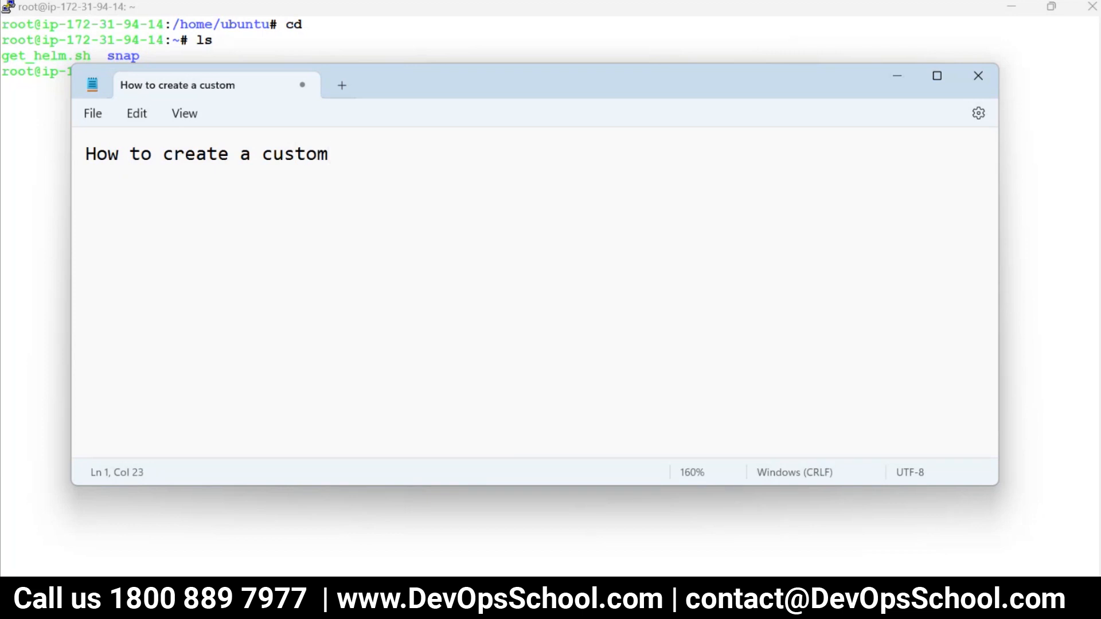
text( Chart?)
- Back in the terminal, check the working directory and list root's home contents
click(641, 474)
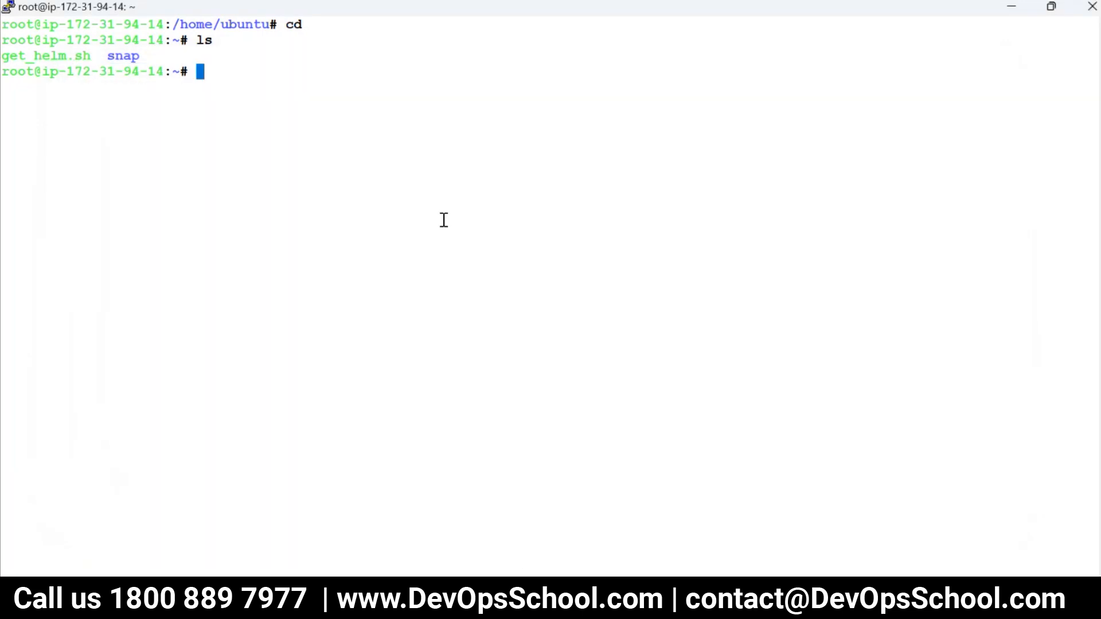
text(pwd)
key(Return)
text(l;s)
key(Return)
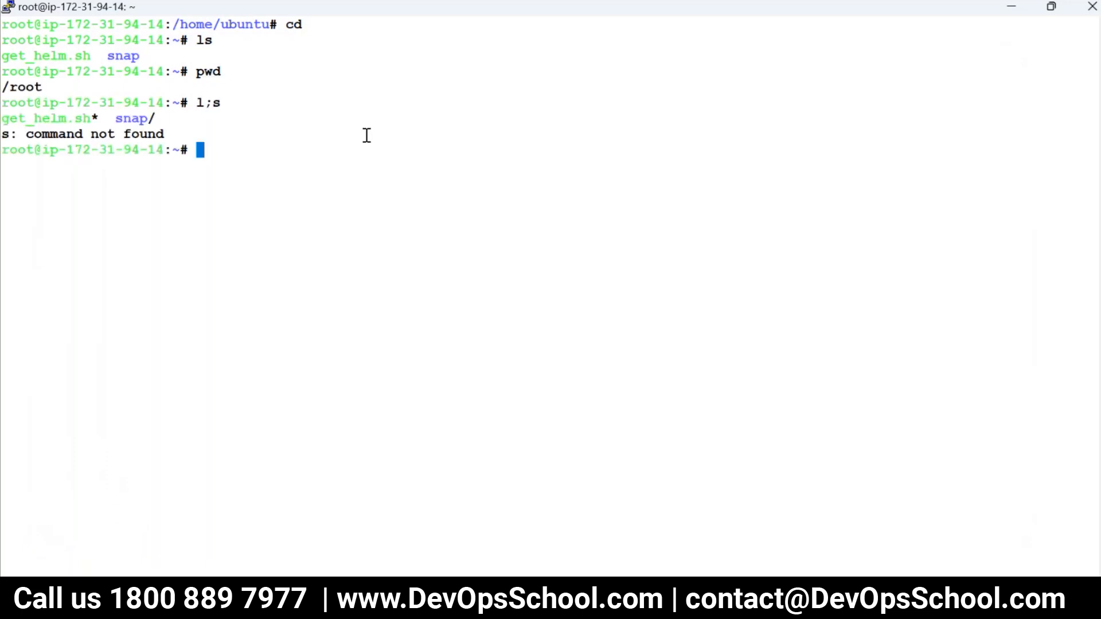
key(ctrl+c)
text(clear)
key(Return)
text(ls)
key(Return)
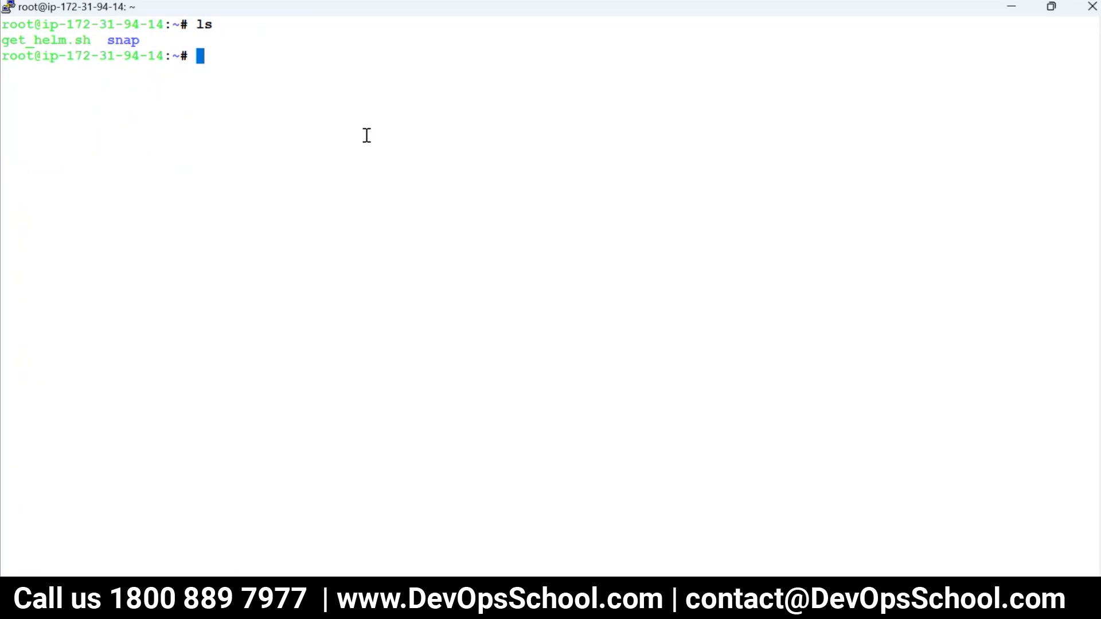
text(mkdir )
text(chas)
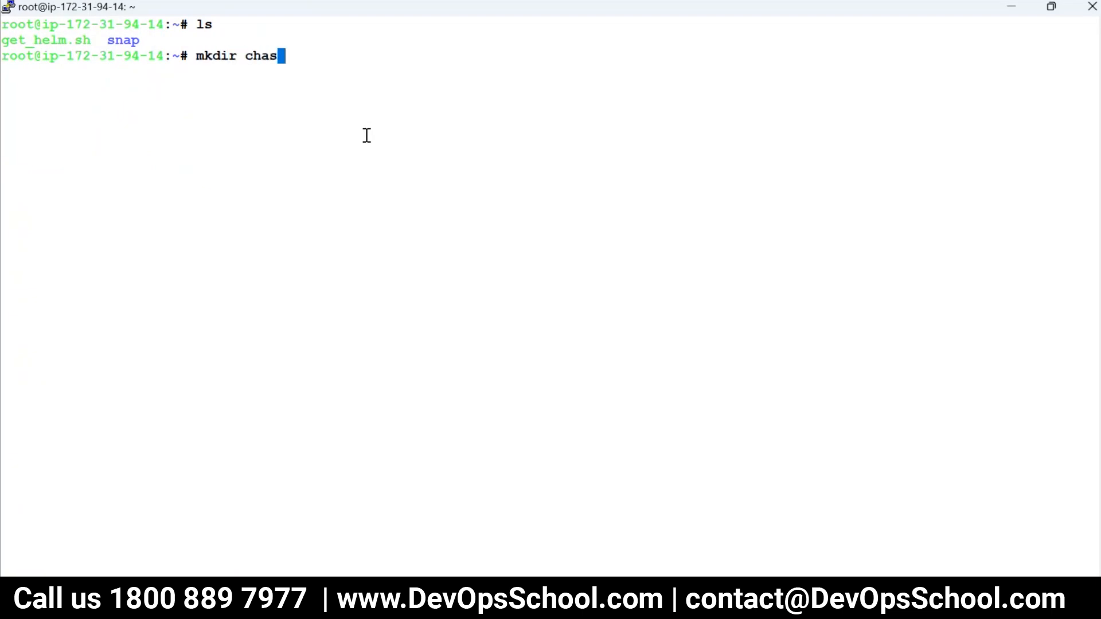
- Create a charts directory, move into it and list it to confirm it is empty
key(BackSpace)
text(rts)
key(Return)
text(cd mch)
key(BackSpace)
key(BackSpace)
key(BackSpace)
text(ch)
key(Tab)
key(Return)
text(clear)
key(Return)
text(l)
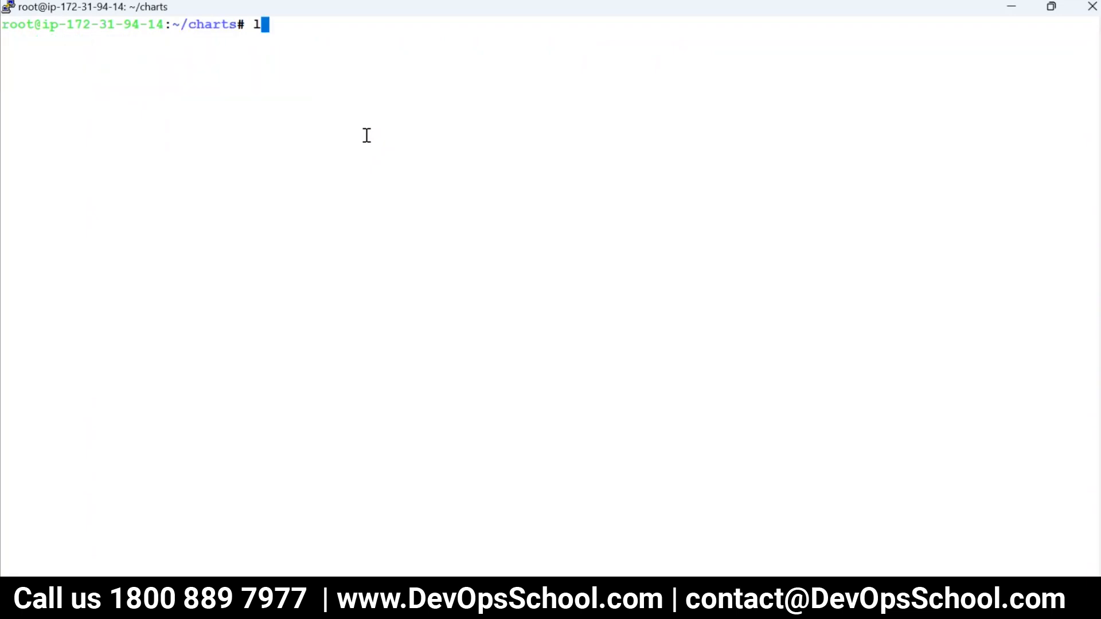
text(s)
text(helm)
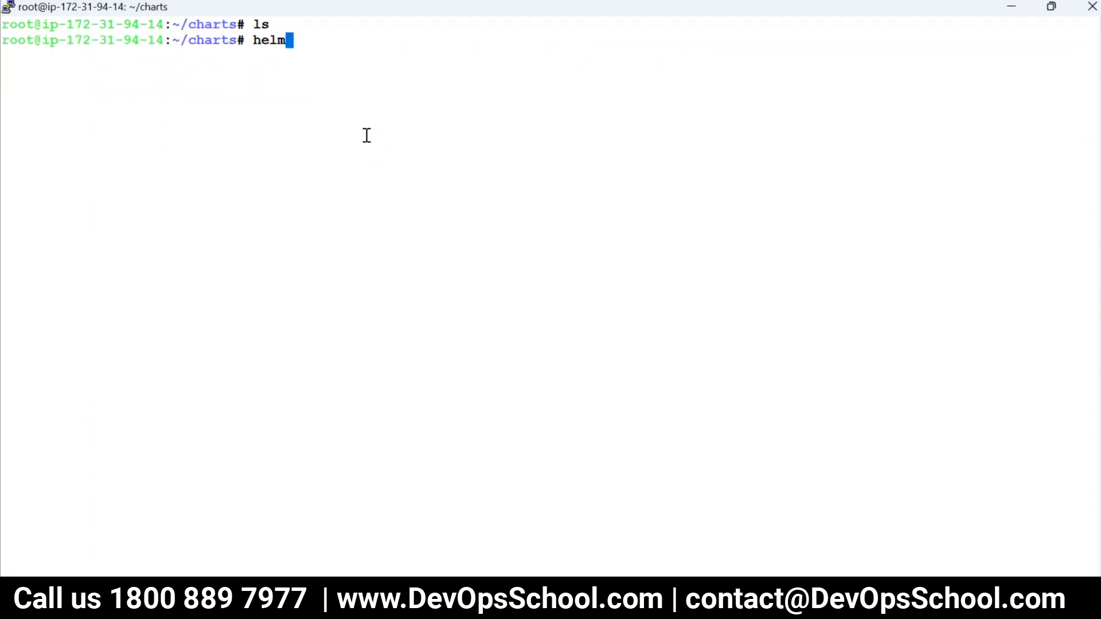
- Show Helm's general help and highlight the create command in Available Commands, then clear
key(Return)
scroll(110, 283, up, 12)
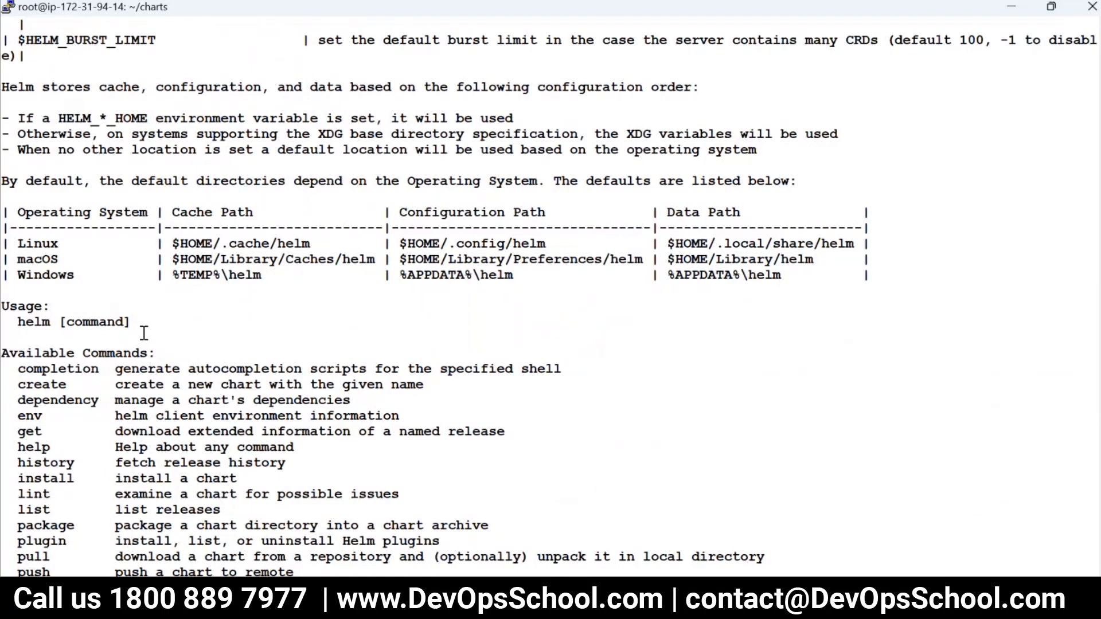
scroll(143, 334, down, 6)
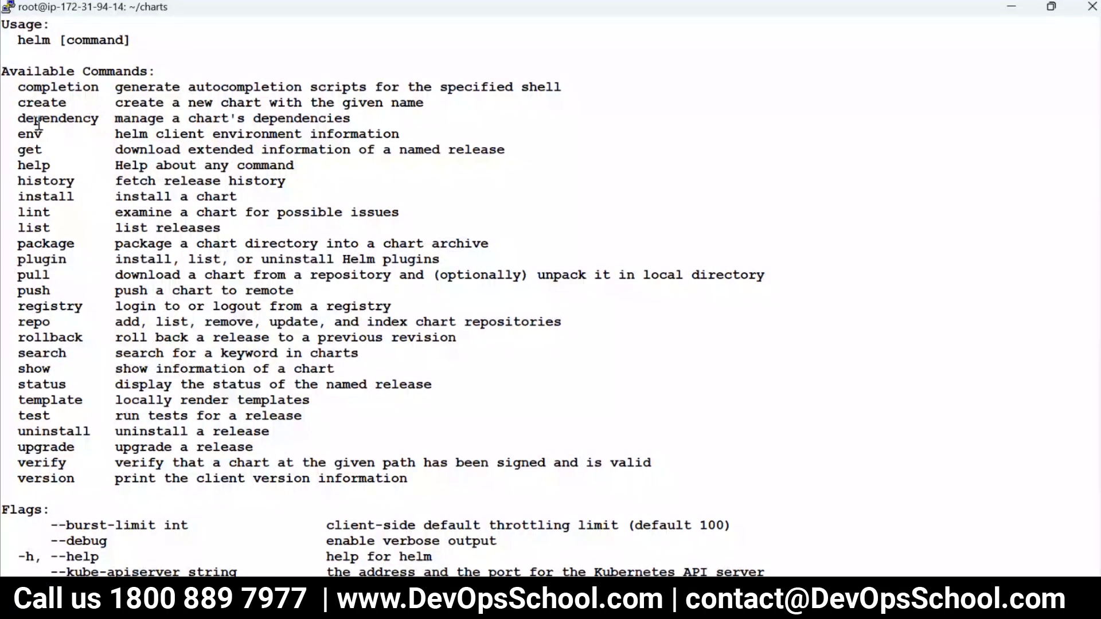
double_click(42, 102)
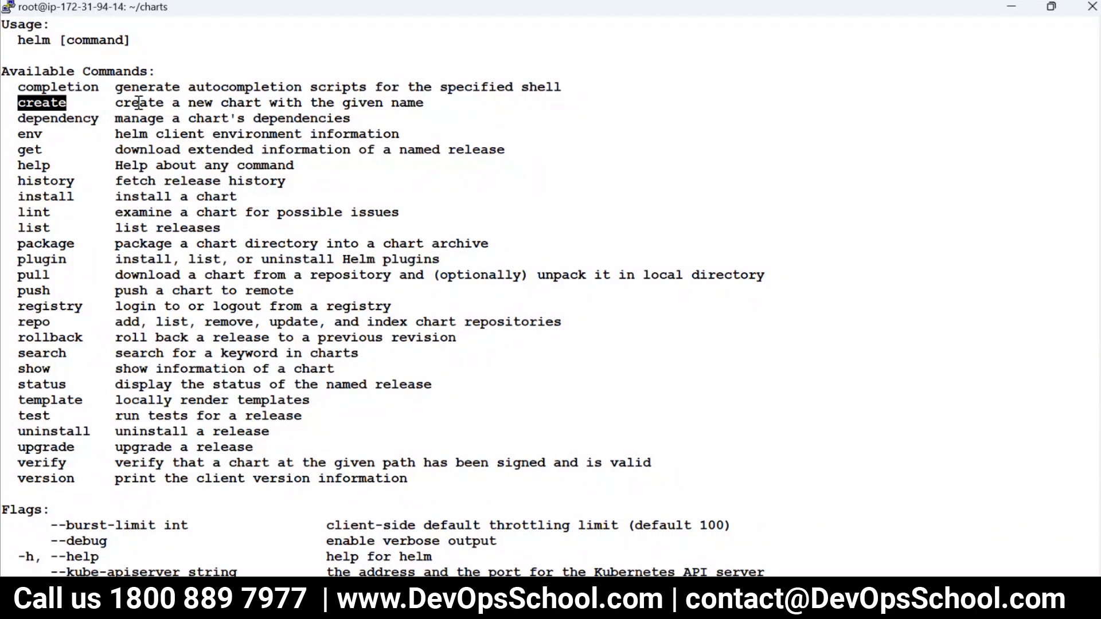
drag(132, 103, 402, 102)
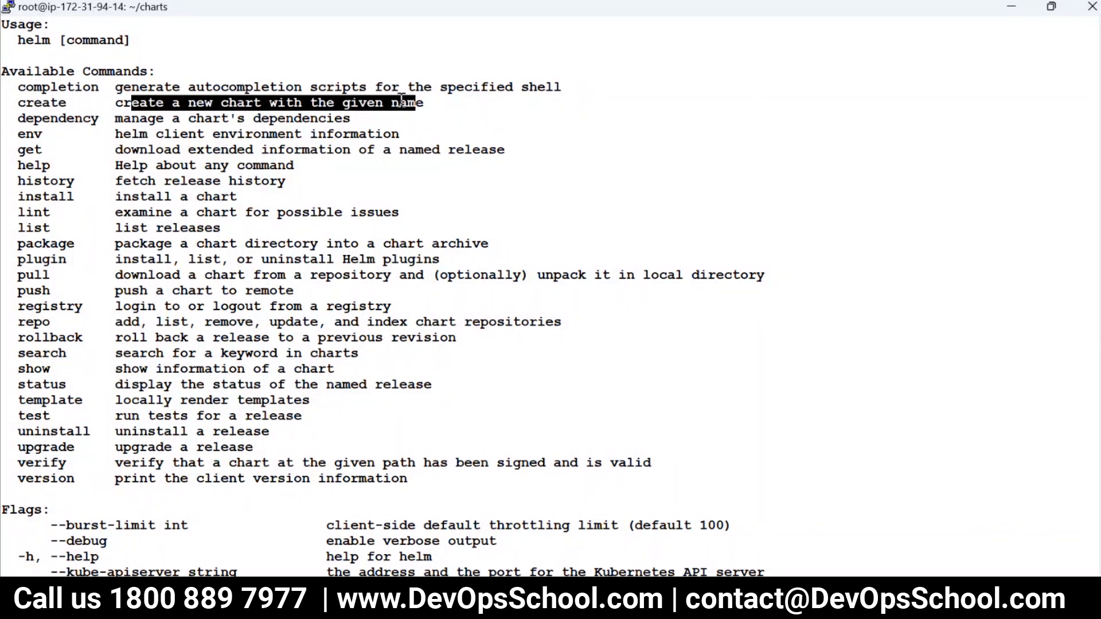
double_click(56, 102)
text(clear)
key(Return)
text(helm create)
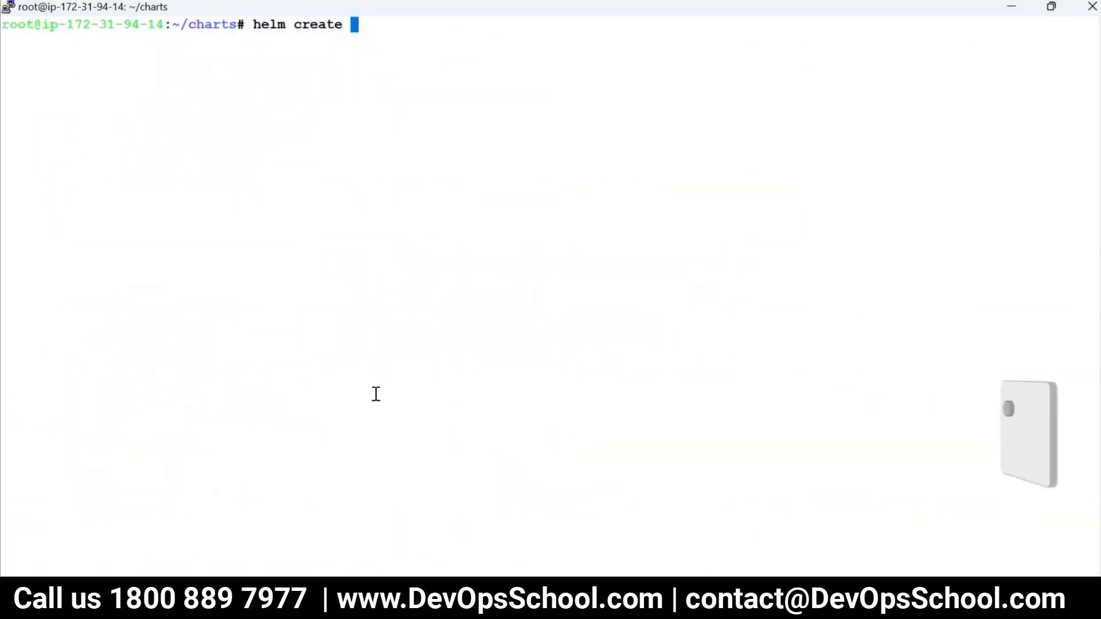
- Correct the mistyped helm chart -h to helm create -h and display its help
key(BackSpace)
key(BackSpace)
key(BackSpace)
key(BackSpace)
key(BackSpace)
key(BackSpace)
text(hart )
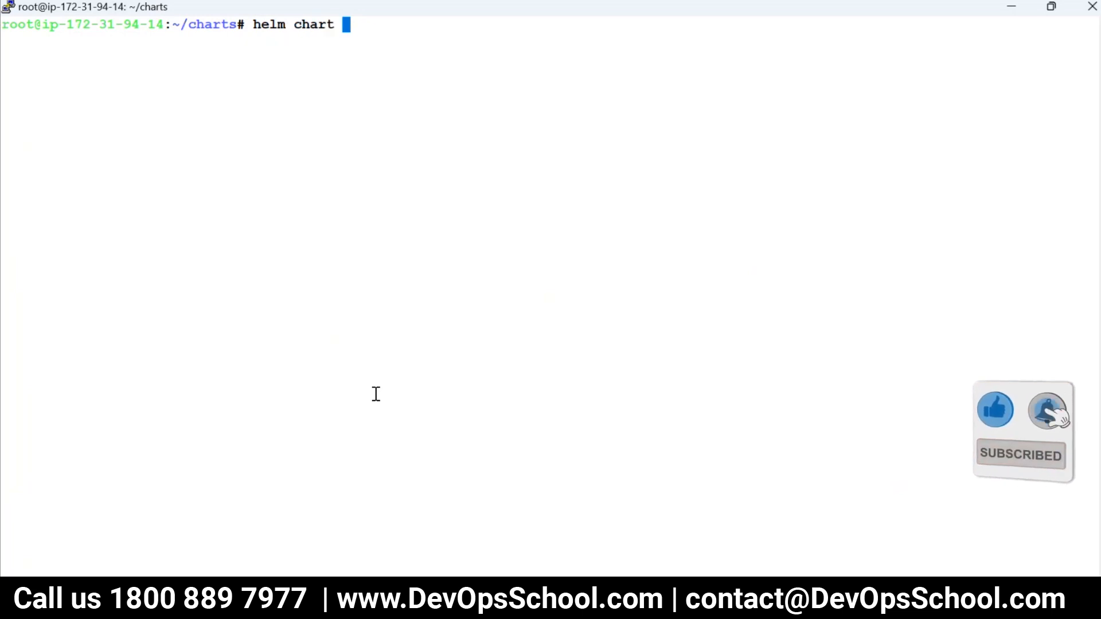
text(-h)
key(Return)
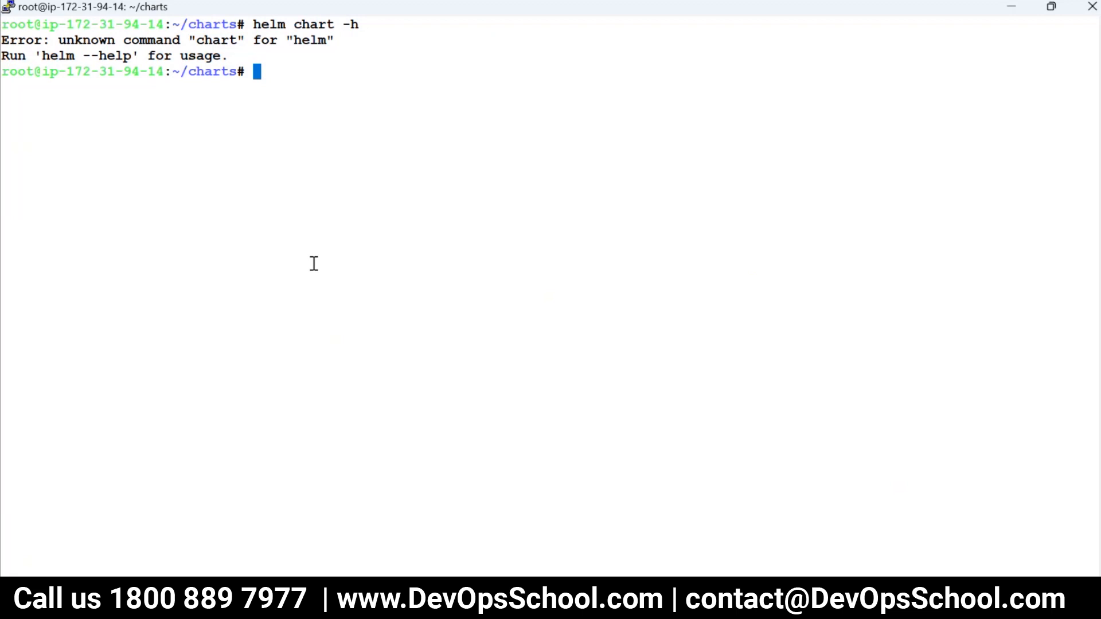
key(Up)
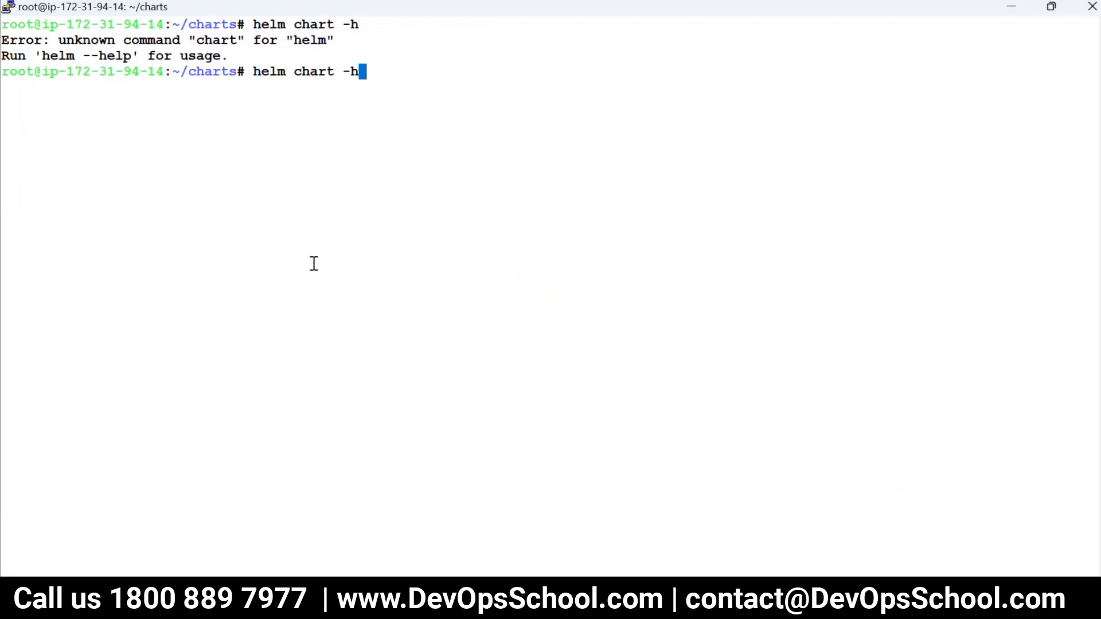
key(Left)
key(Left)
key(Left)
key(BackSpace)
key(BackSpace)
text(reate)
key(Return)
scroll(284, 259, up, 5)
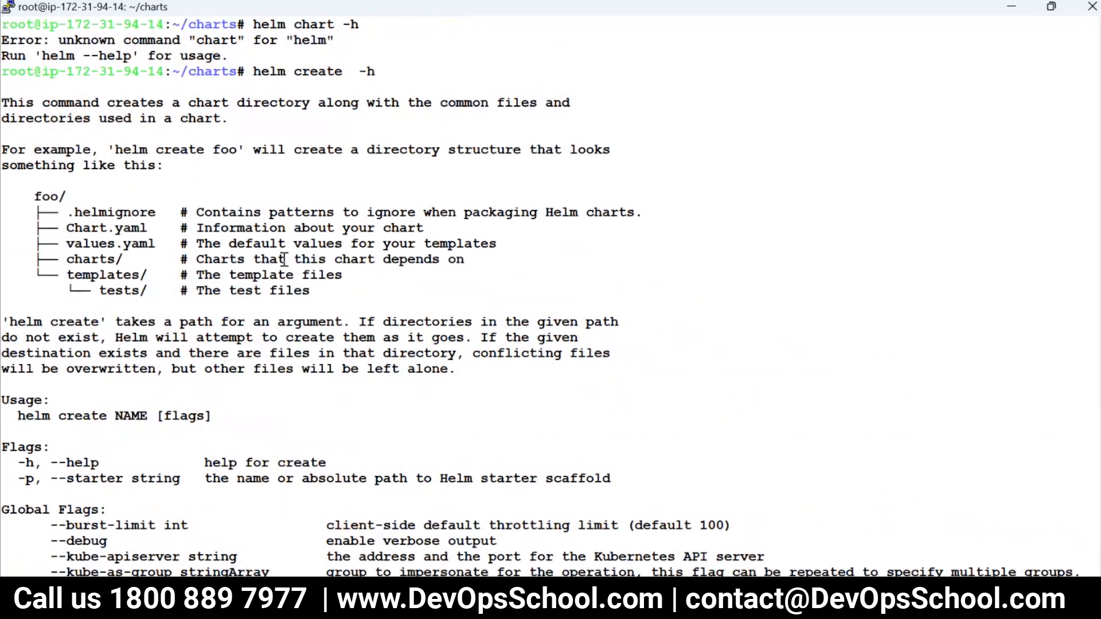
- Highlight the chart structure description, the path argument explanation and the usage line
drag(3, 102, 310, 292)
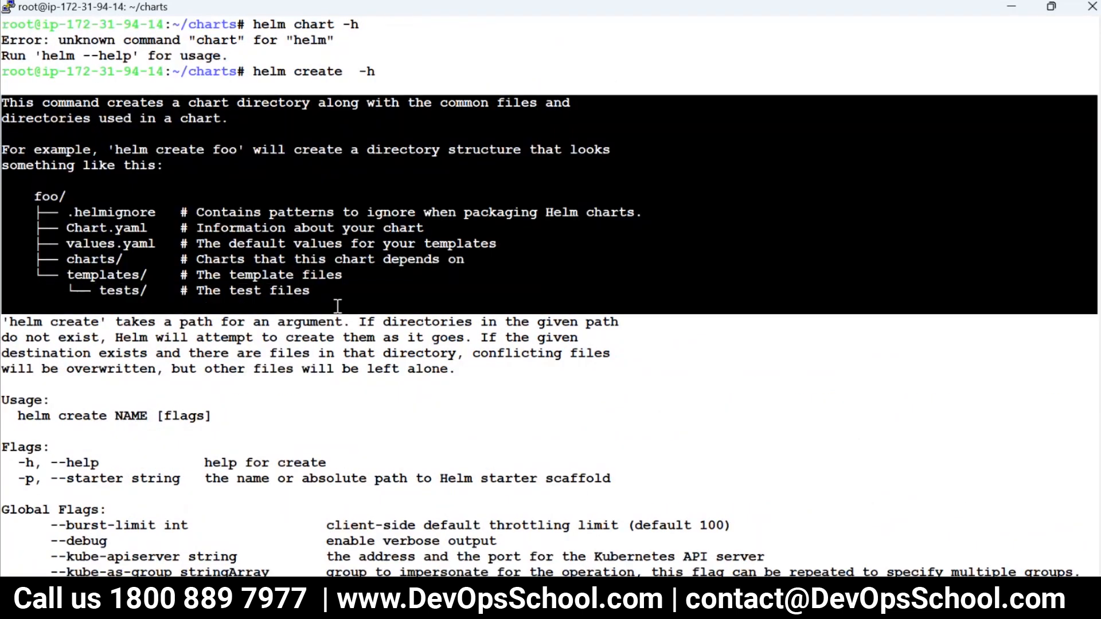
drag(10, 322, 198, 382)
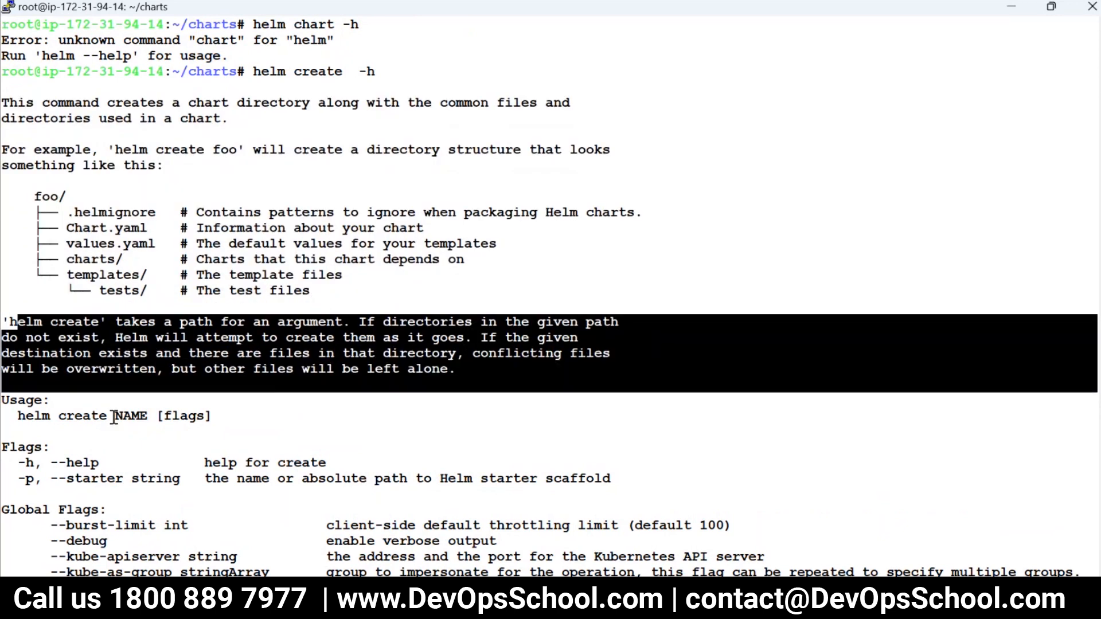
drag(19, 415, 230, 402)
scroll(242, 430, down, 5)
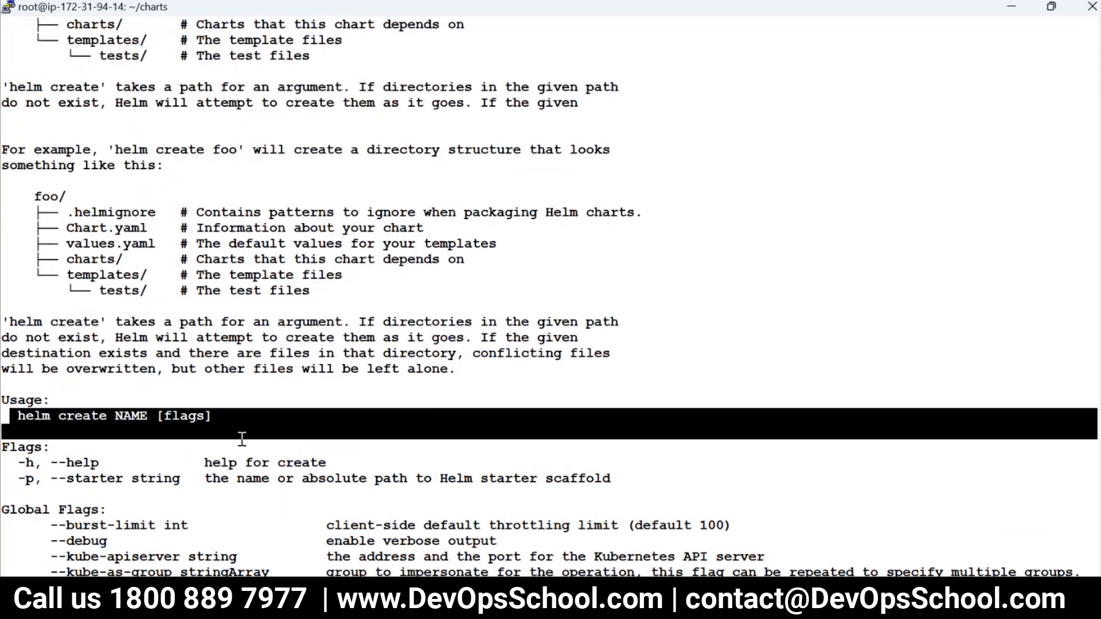
drag(41, 212, 261, 479)
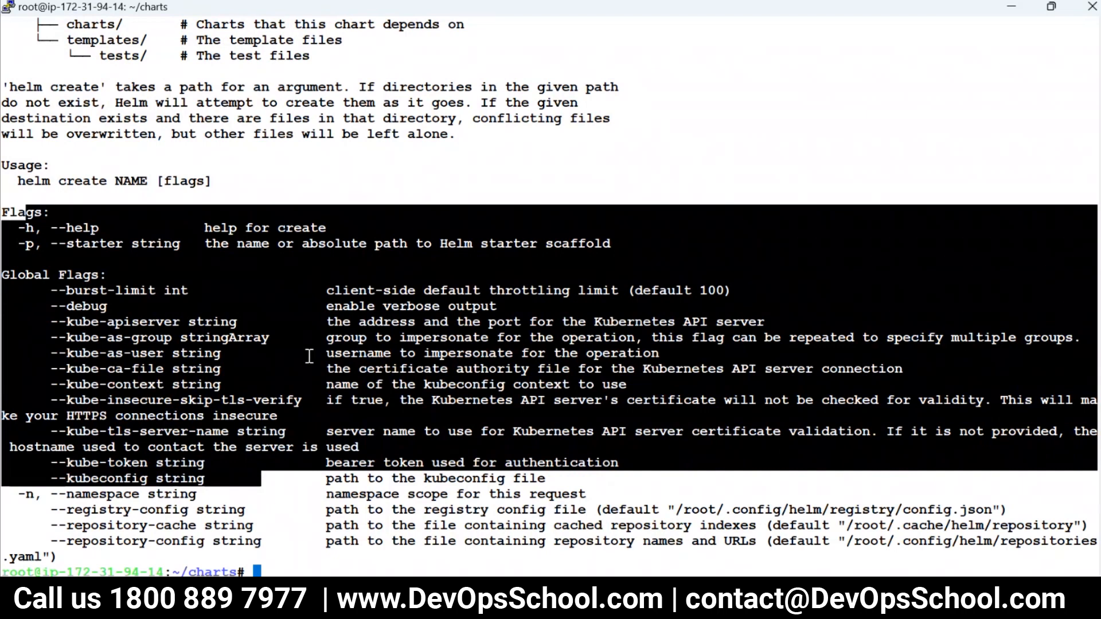
text(clear)
- Run helm create devopsx and list the charts directory to see the new chart
key(Return)
text(helm create  -h)
key(BackSpace)
key(BackSpace)
key(BackSpace)
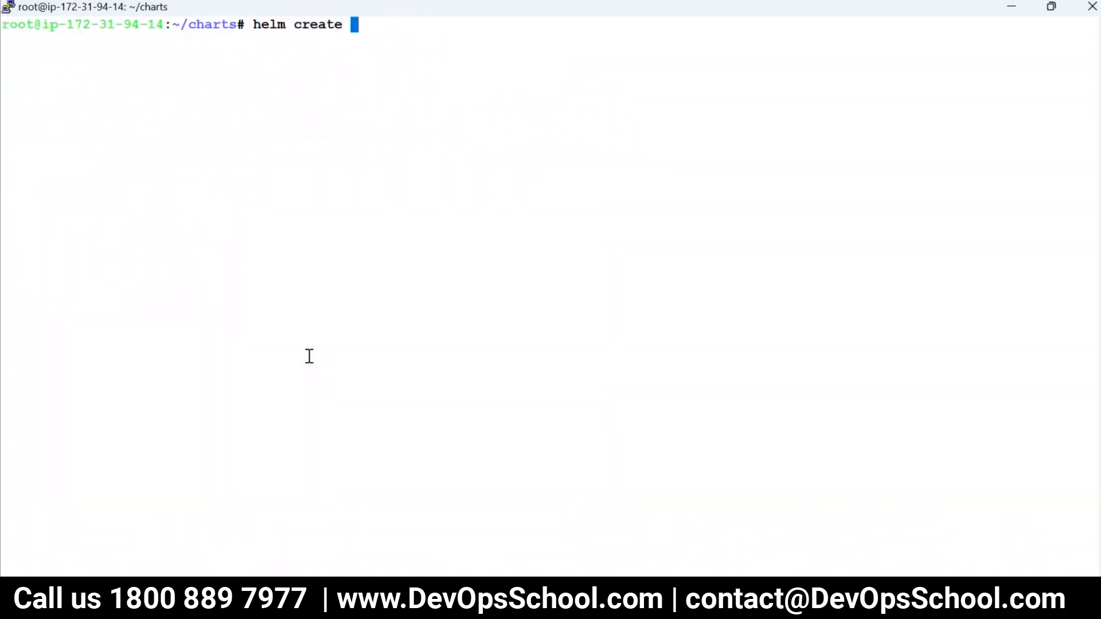
text(my)
key(BackSpace)
key(BackSpace)
text(devopsx)
key(Return)
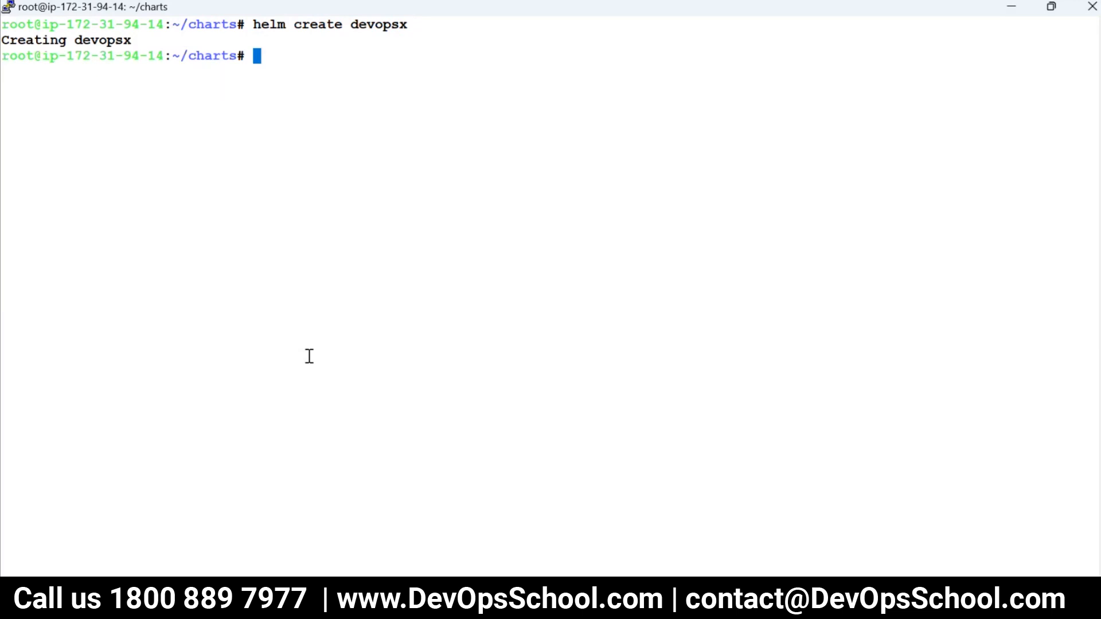
text(ls)
key(Return)
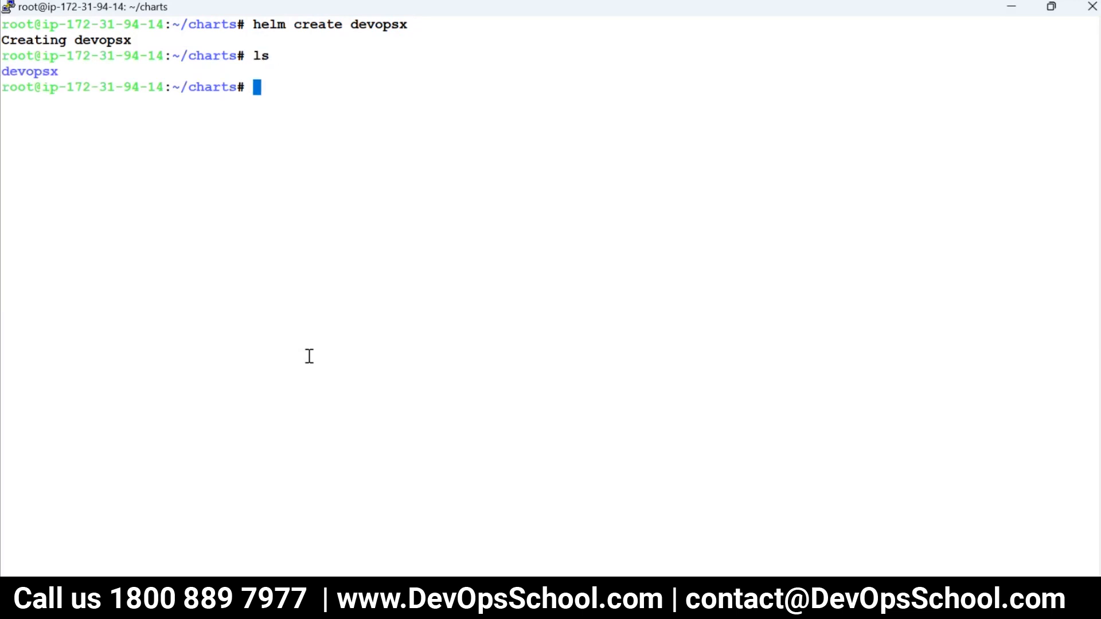
text(tree)
- Install the tree package via the suggested apt command and show the devopsx directory tree
key(Return)
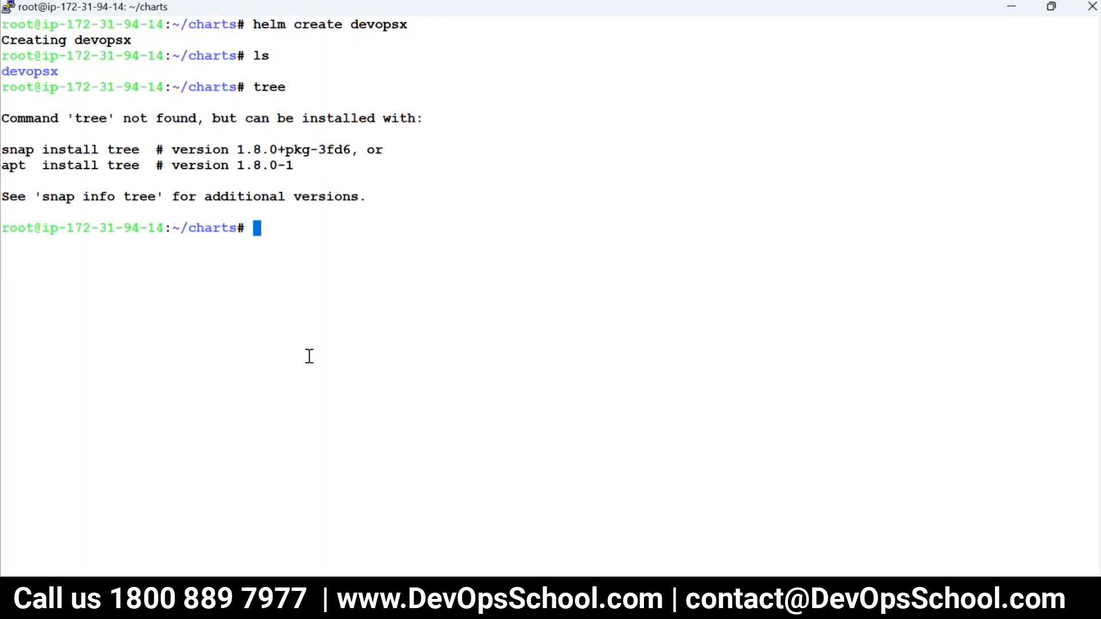
drag(3, 165, 139, 166)
right_click(521, 117)
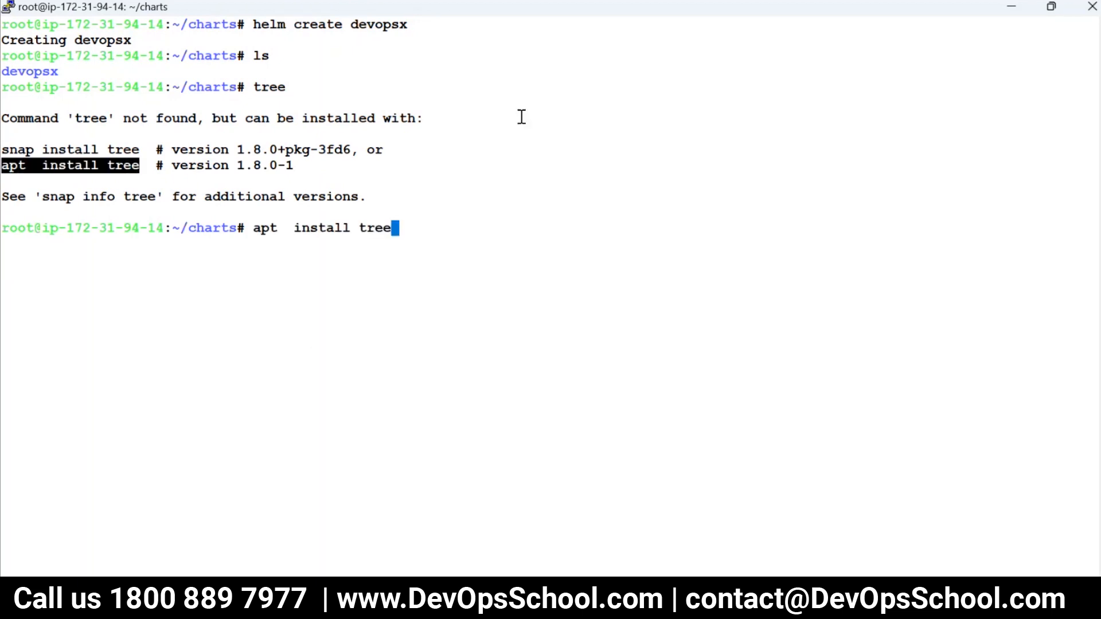
key(Return)
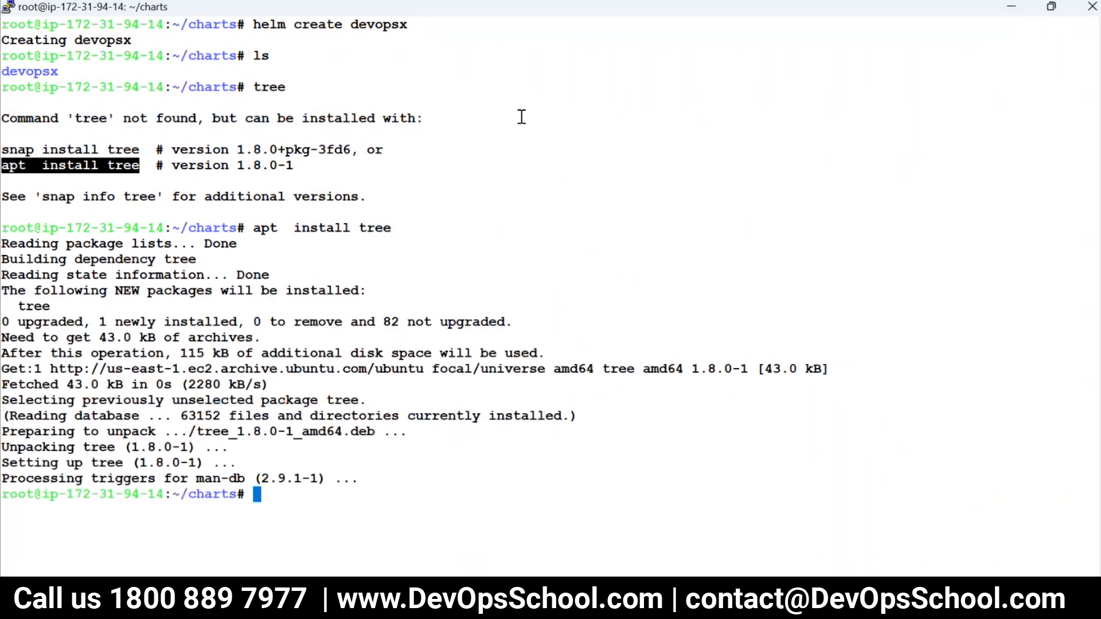
text(cle)
text(ar)
key(Return)
text(ls)
key(Return)
text(tree)
key(Return)
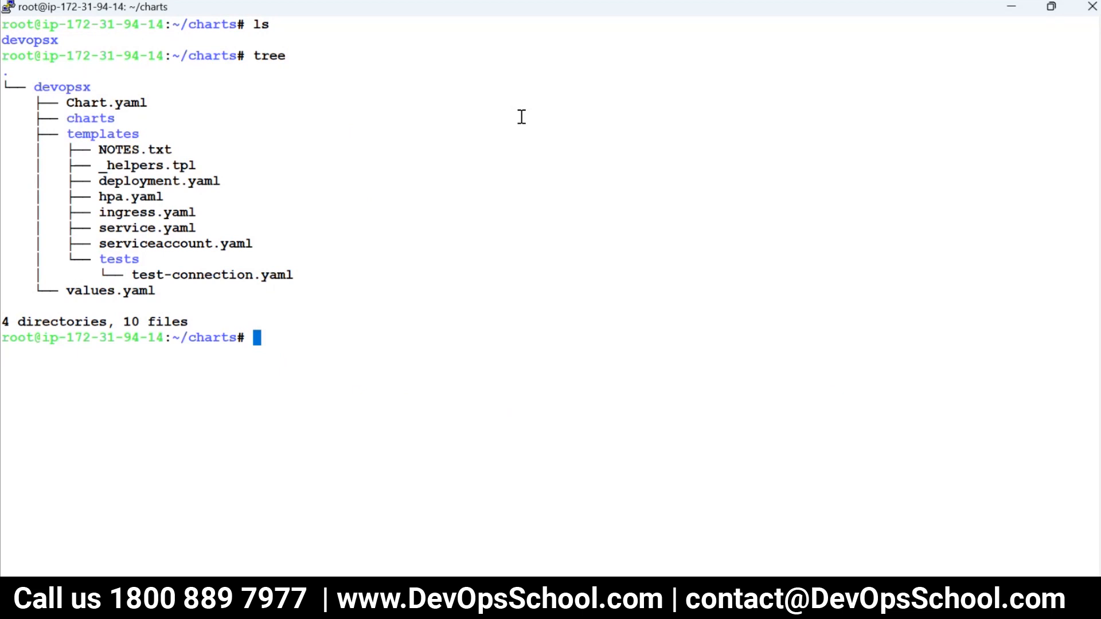
- Point out deployment, ingress, service and serviceaccount template files in the tree output
double_click(156, 188)
click(137, 196)
triple_click(146, 213)
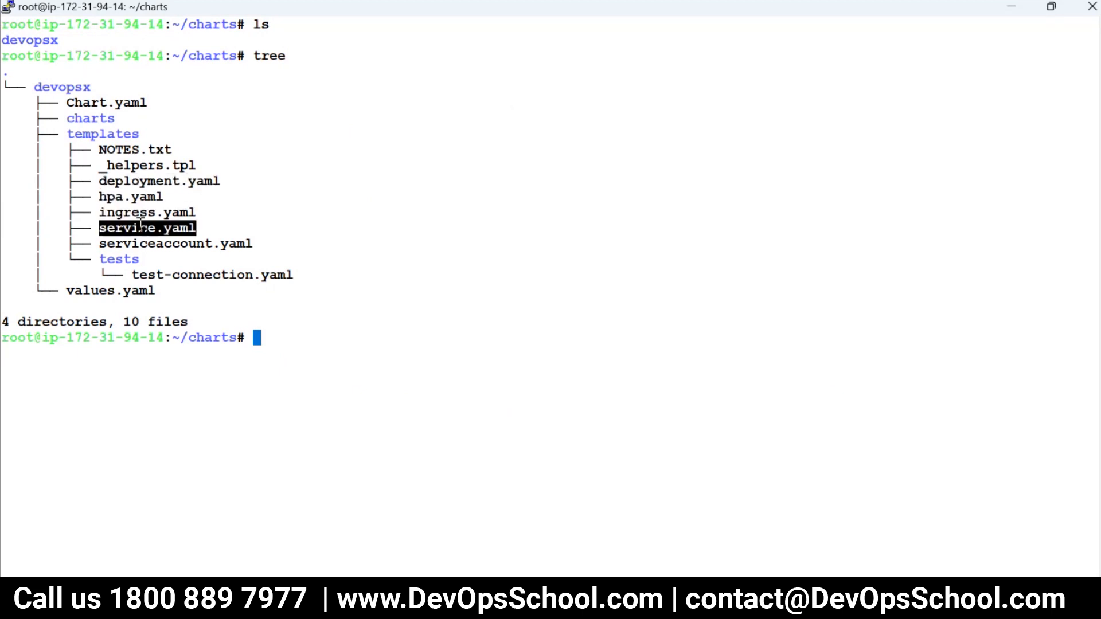
triple_click(147, 229)
double_click(221, 244)
click(232, 246)
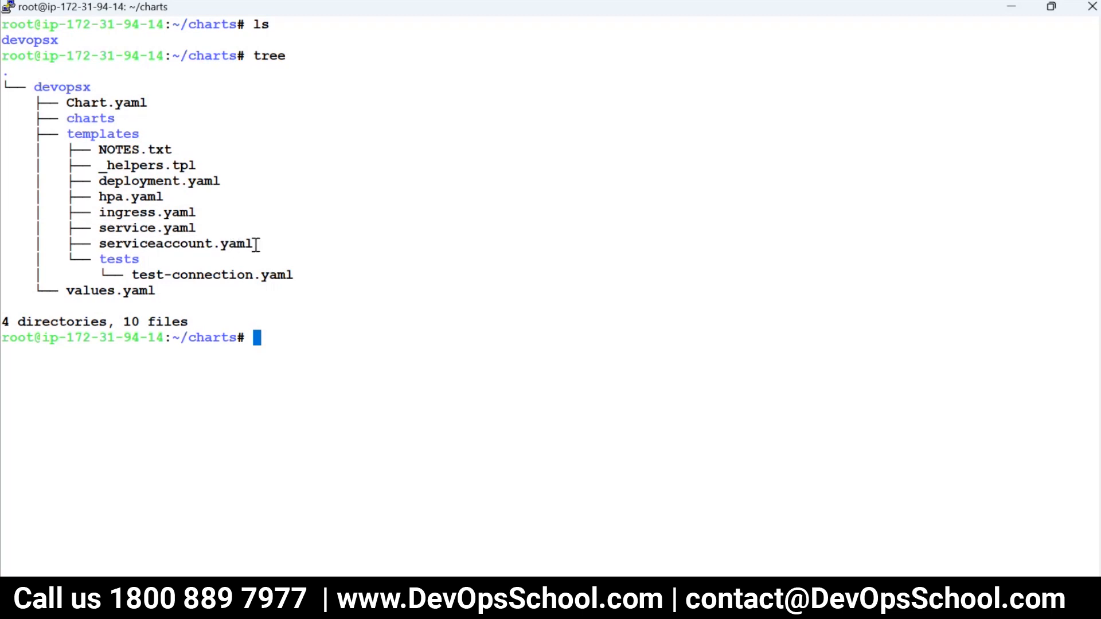
drag(256, 245, 64, 163)
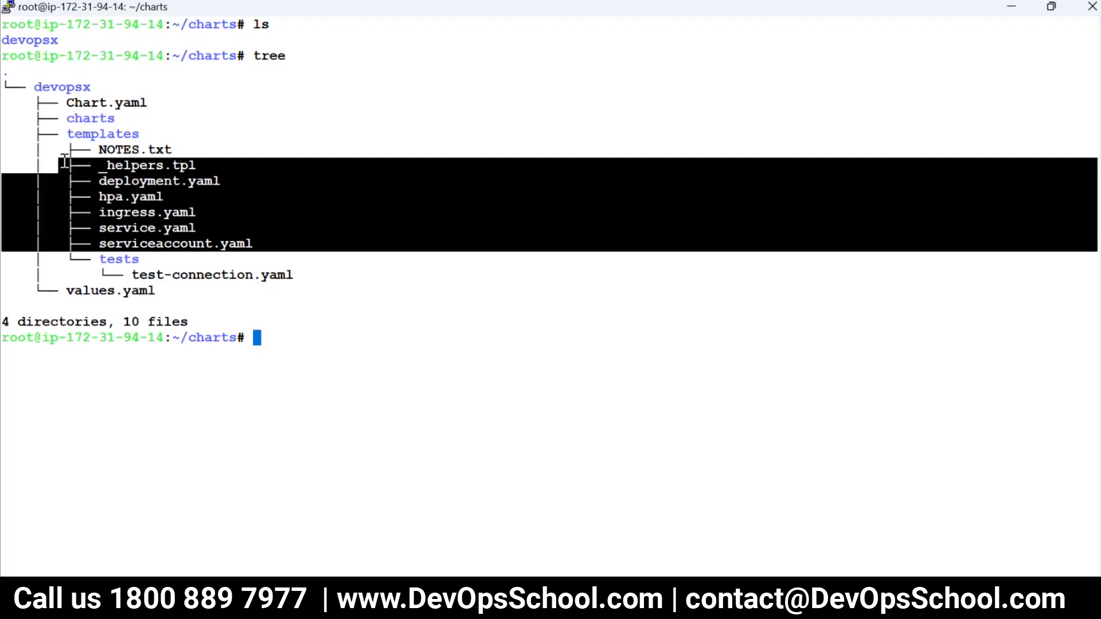
click(338, 192)
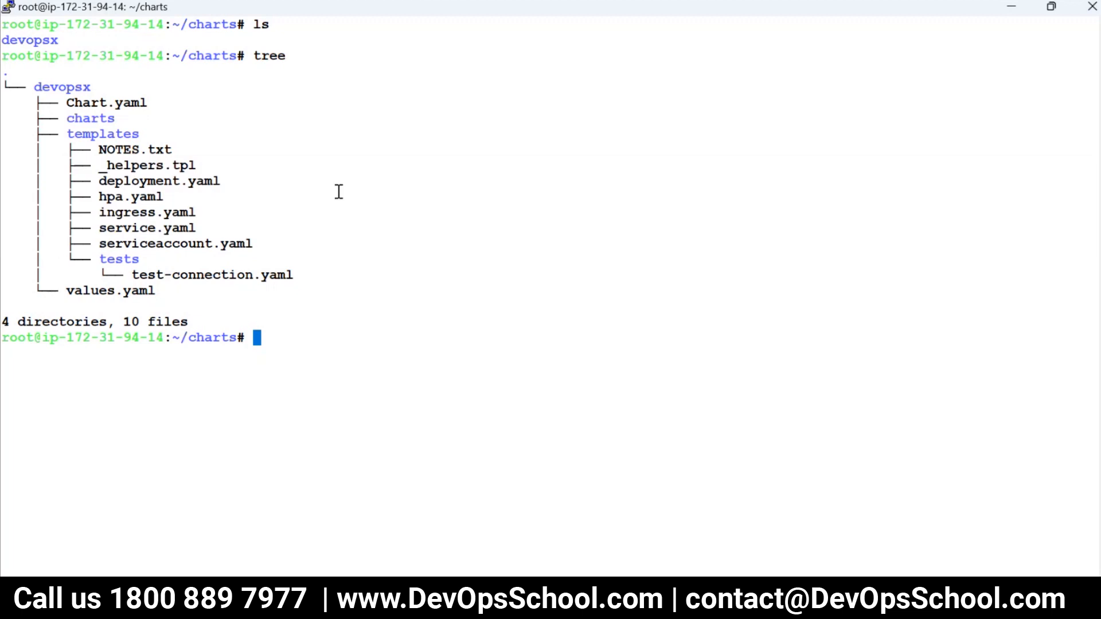
text(rm )
text(-rf)
- Build rm -rf deployment.yaml hpa.yaml ingress.yaml service.yaml serviceaccount.yaml by pasting names, and run it
double_click(149, 182)
right_click(443, 230)
double_click(138, 197)
right_click(438, 255)
double_click(146, 213)
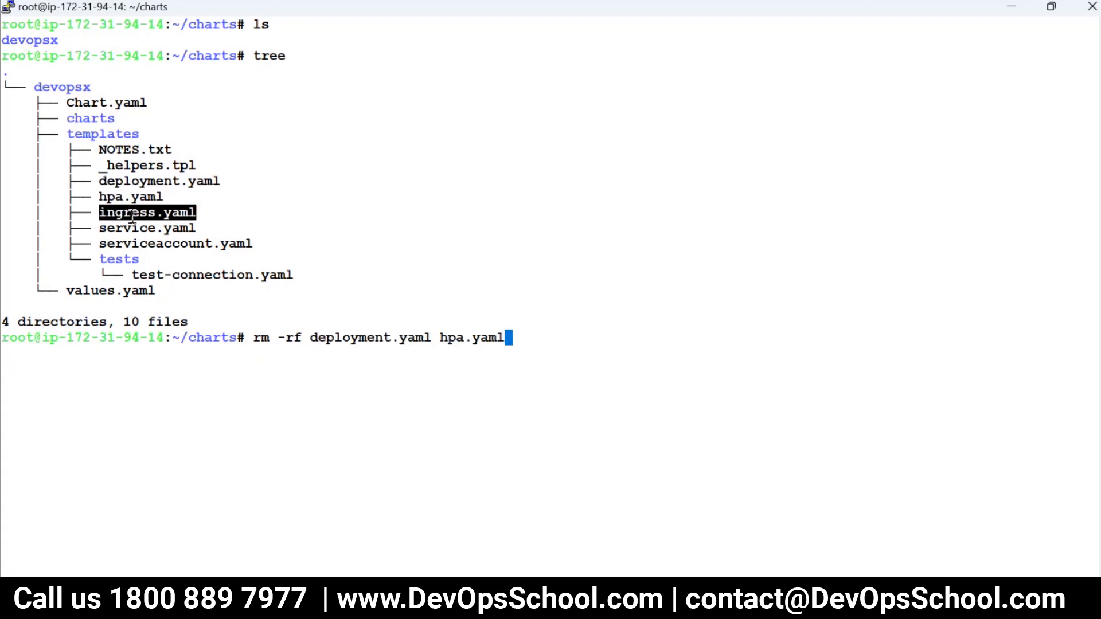
right_click(463, 244)
double_click(144, 229)
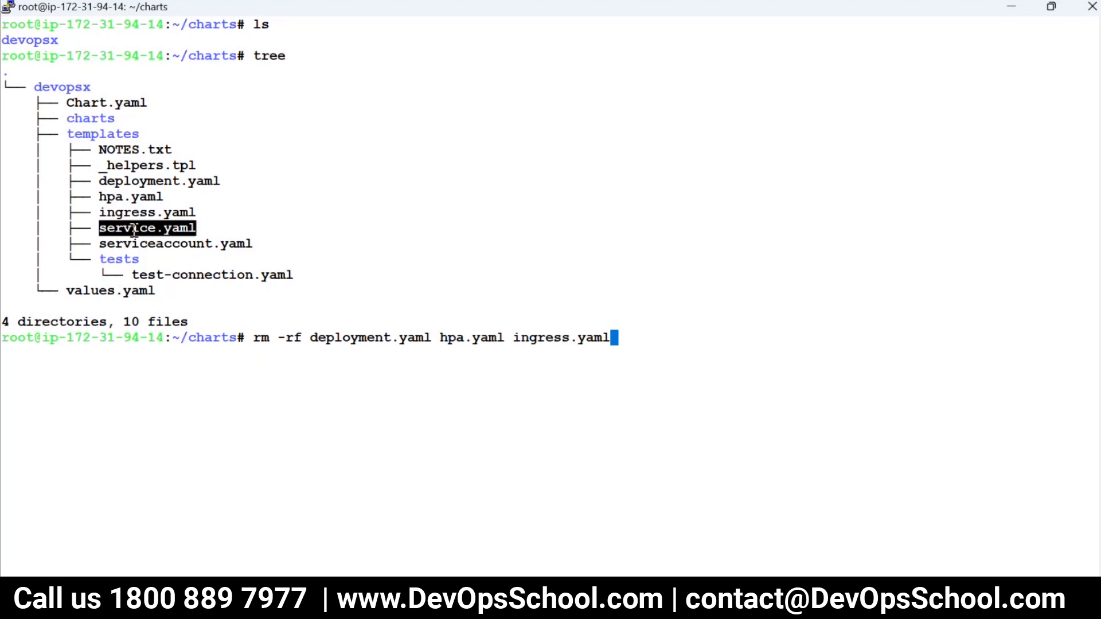
right_click(676, 231)
text(service)
double_click(117, 244)
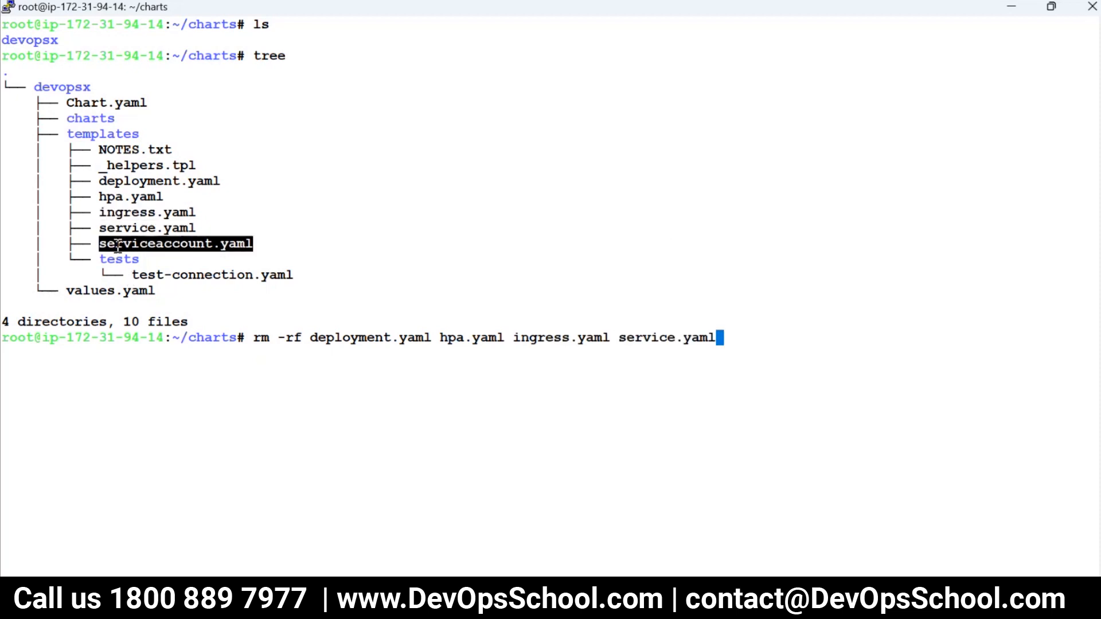
right_click(741, 217)
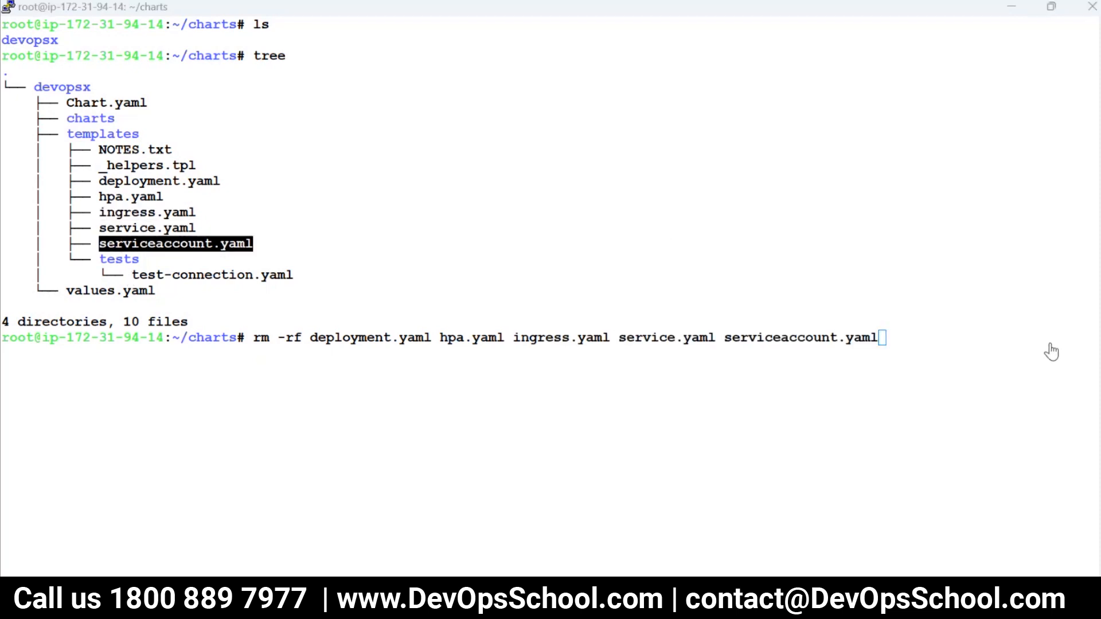
drag(255, 337, 876, 338)
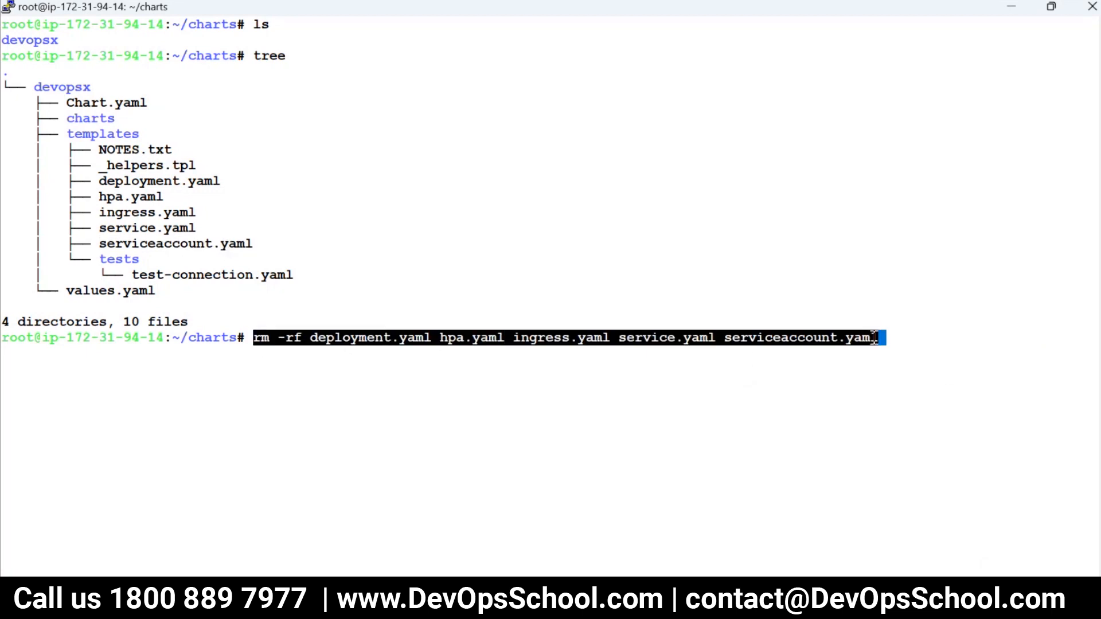
key(Return)
text(tree)
- Recheck the chart tree, clear the screen and list the charts folder
key(Return)
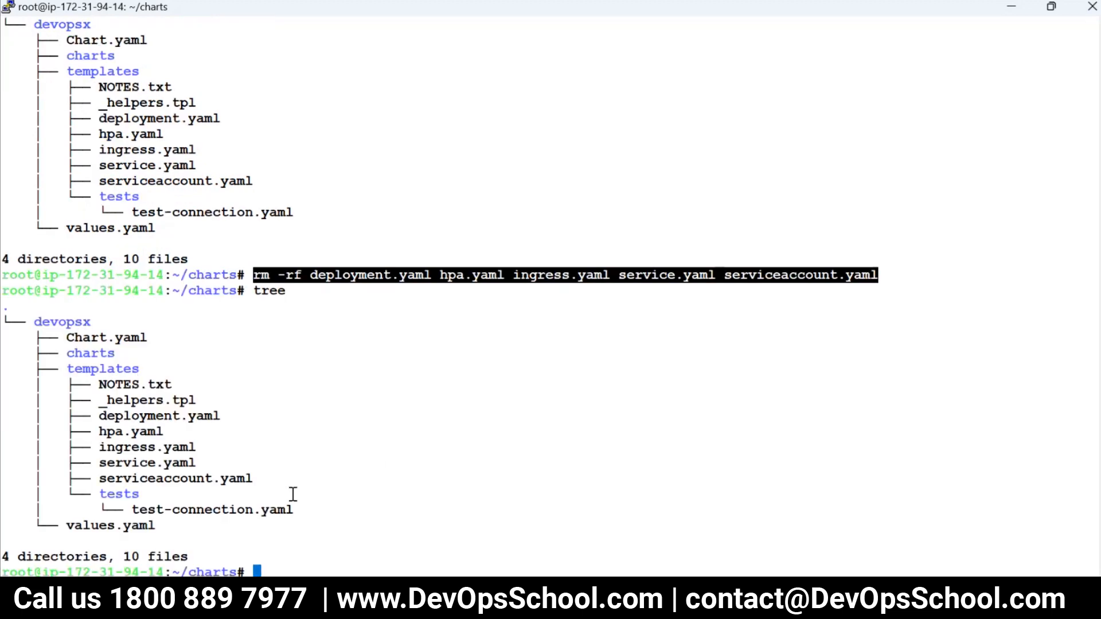
click(336, 358)
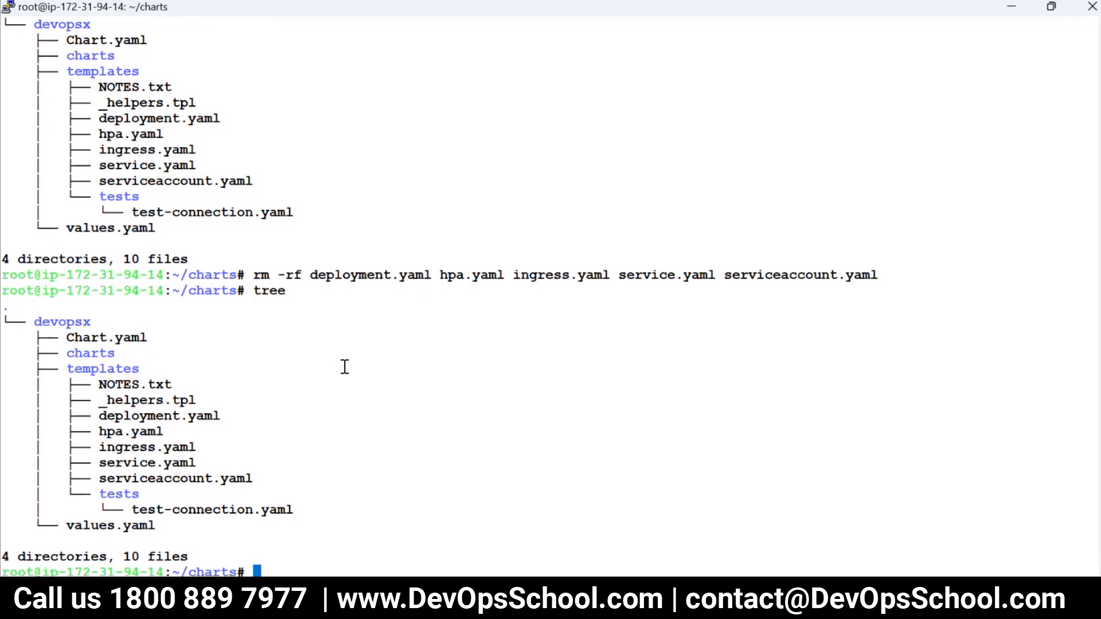
text(tree)
key(Up)
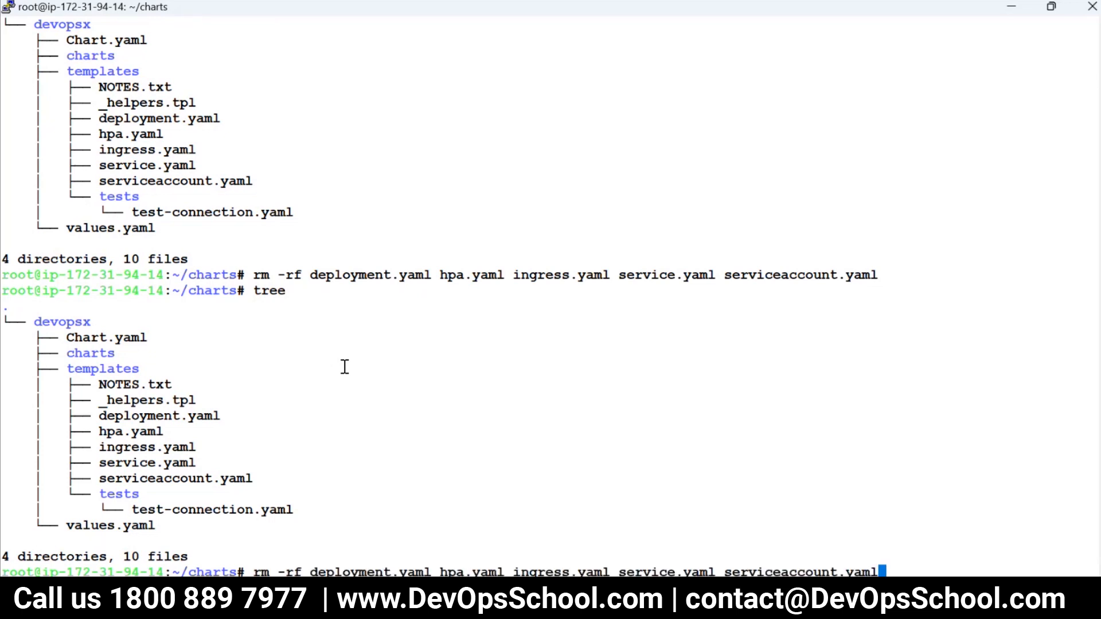
key(BackSpace)
key(ctrl+c)
text(clear)
key(Return)
key(ctrl+c)
text(ls)
key(Return)
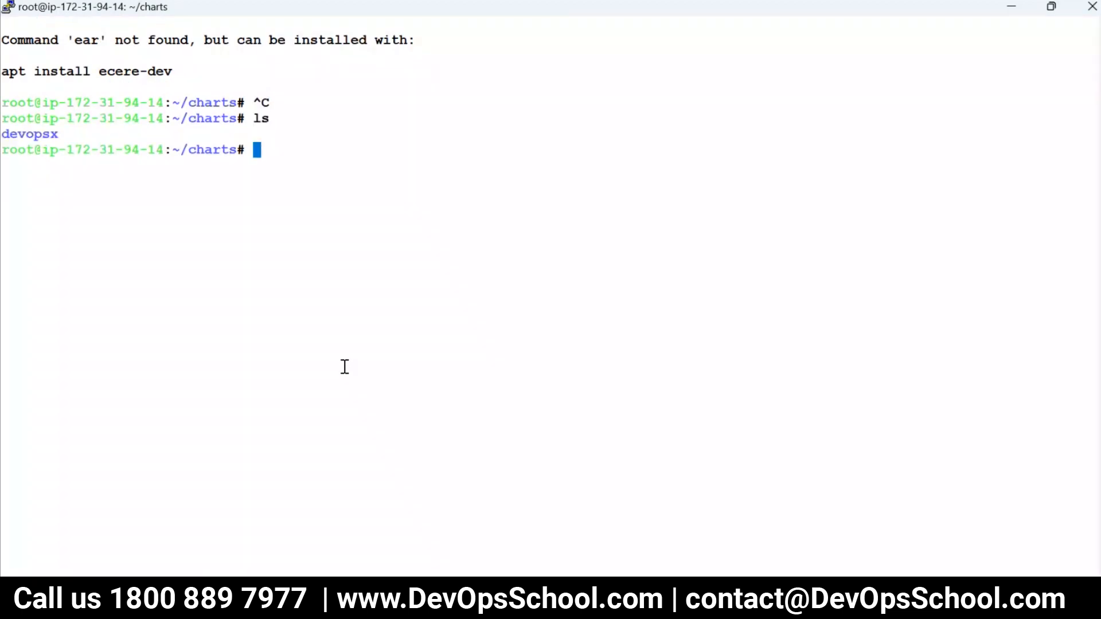
text(cd devopsx/)
- Move into devopsx/templates and rerun the recalled rm -rf command to delete the five templates
key(Return)
text(ls)
key(Return)
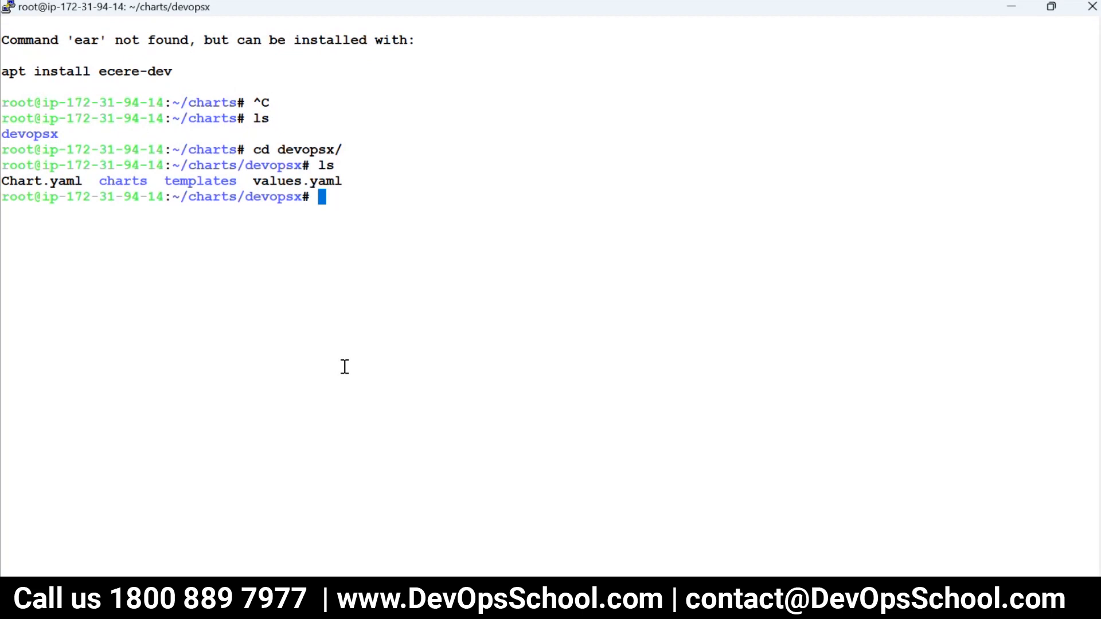
text(cd te)
key(Tab)
key(Return)
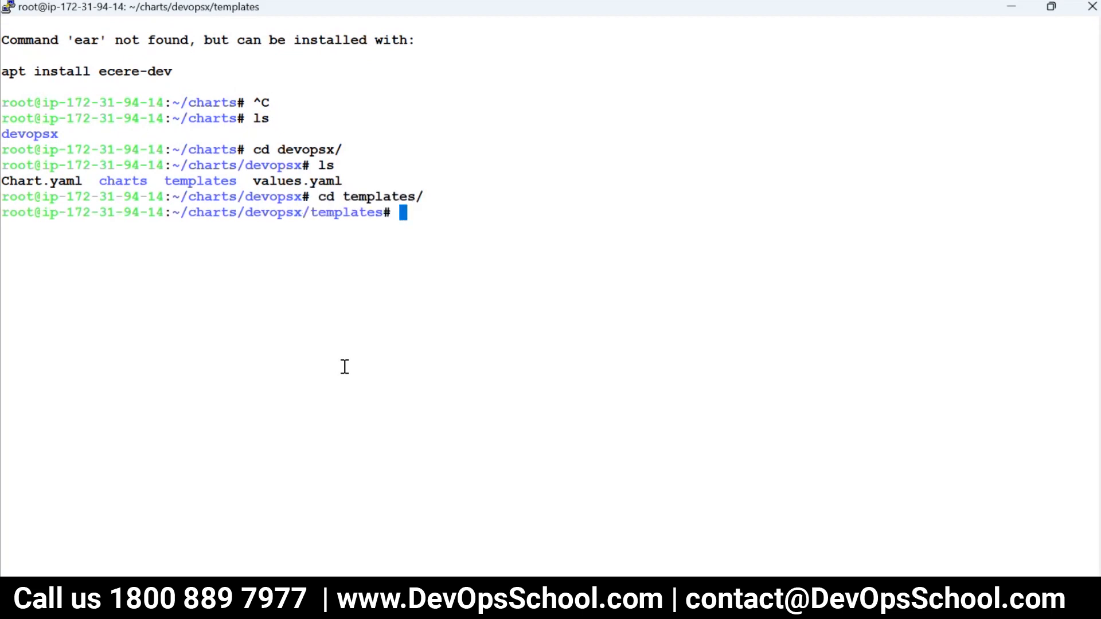
key(Up)
key(Up)
key(Up)
key(Down)
key(Up)
key(Up)
key(Up)
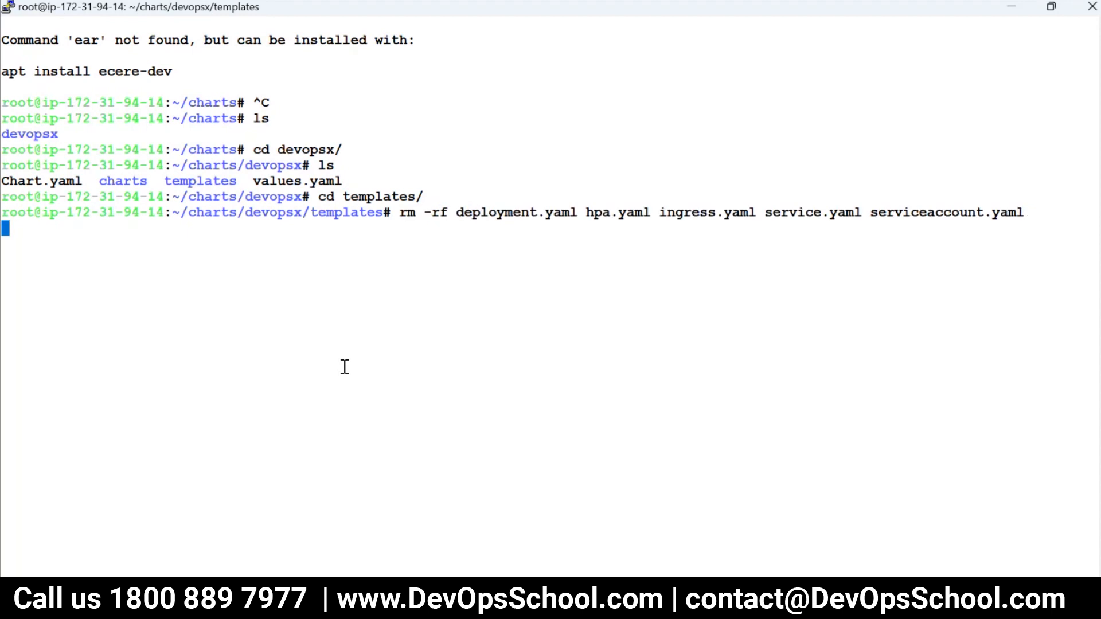
key(Return)
text(ls)
- List the remaining template files and open a new pod.yaml in vi
key(BackSpace)
key(BackSpace)
text(ls)
key(Return)
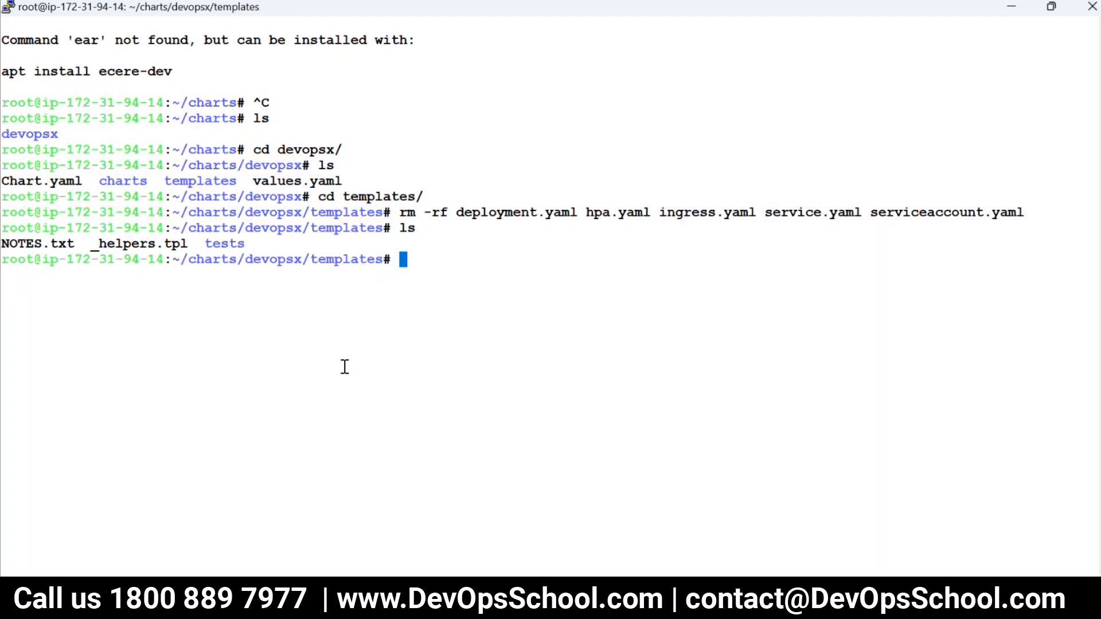
text(vi pod.yaml;)
key(BackSpace)
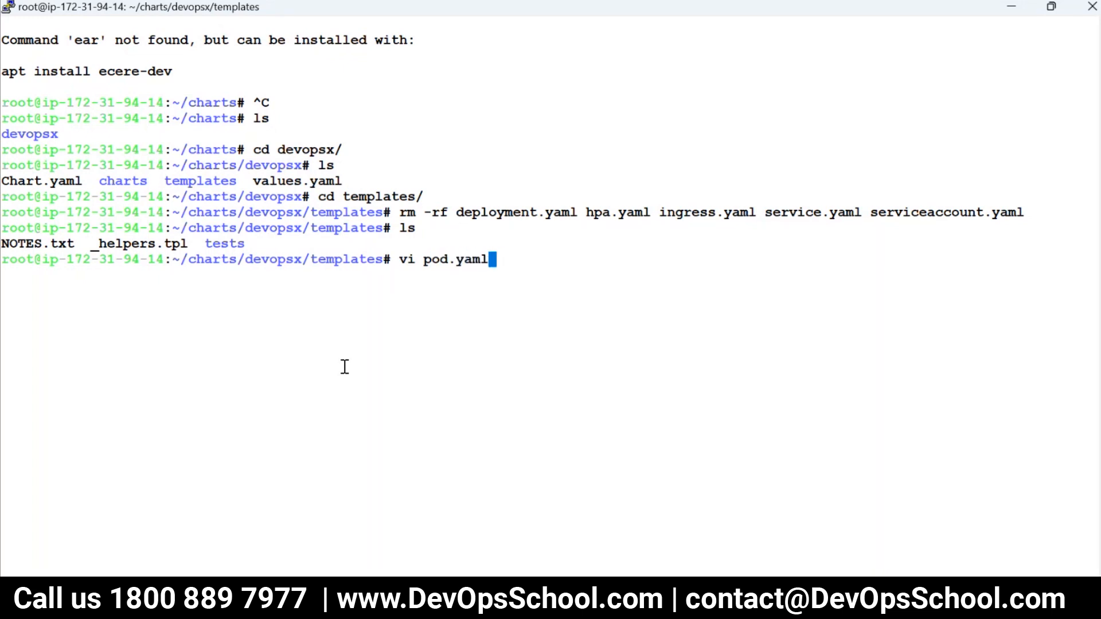
key(Return)
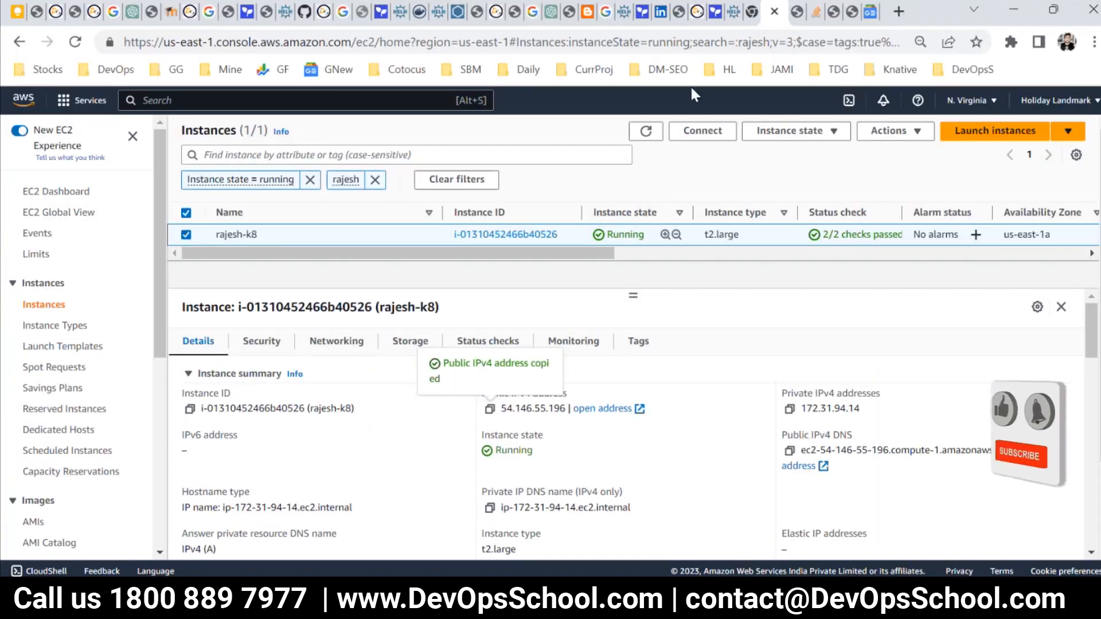
- On devopsschool.com/blog search 'pod example', open the Kubernetes Pod Example Programs article and copy its first YAML block
click(822, 13)
click(825, 19)
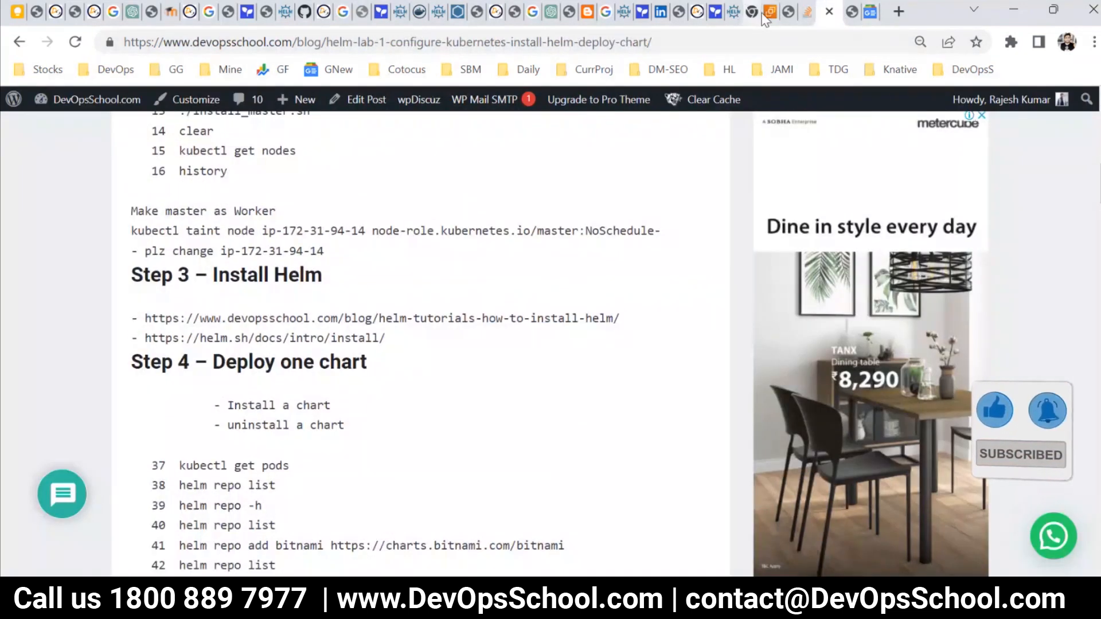
click(900, 13)
text(de)
key(Return)
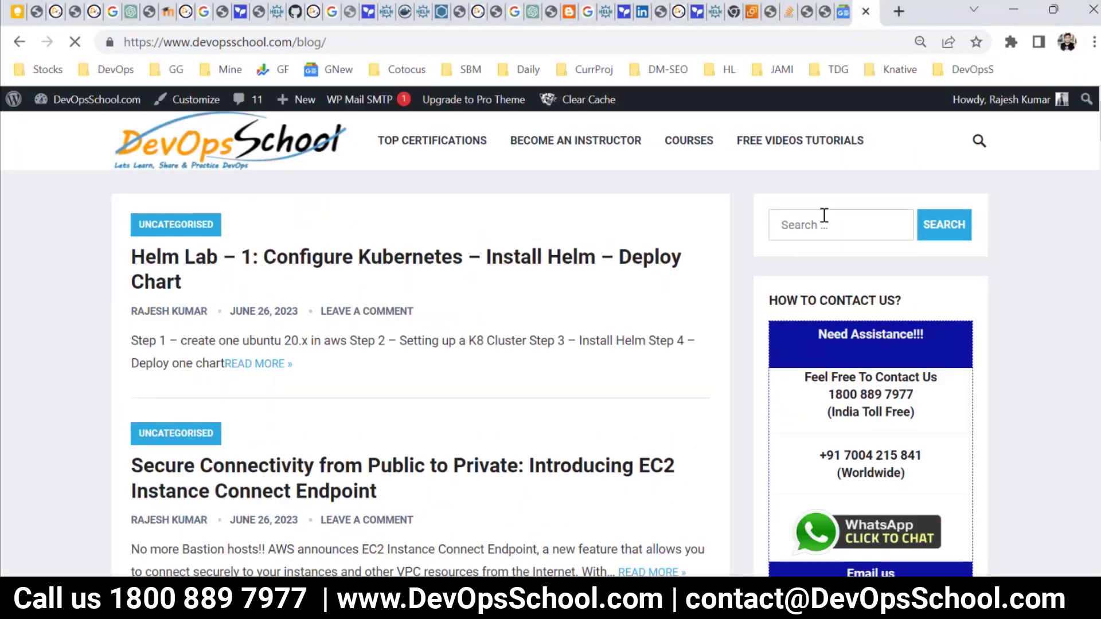
text(pod example)
key(Return)
click(296, 269)
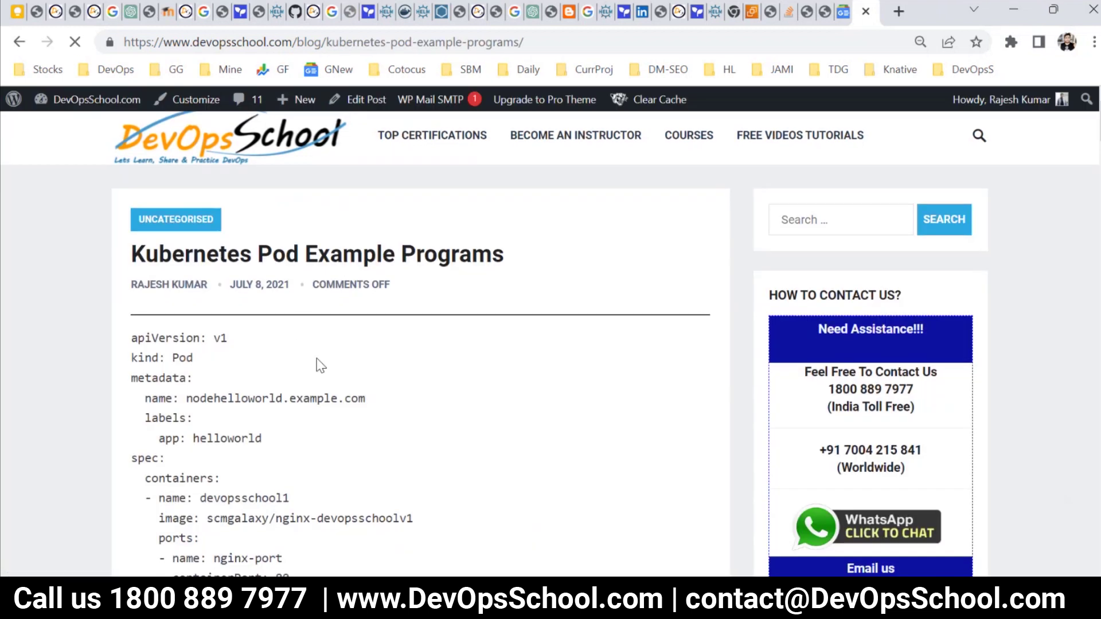
scroll(317, 366, down, 4)
scroll(281, 428, up, 2)
drag(294, 431, 130, 166)
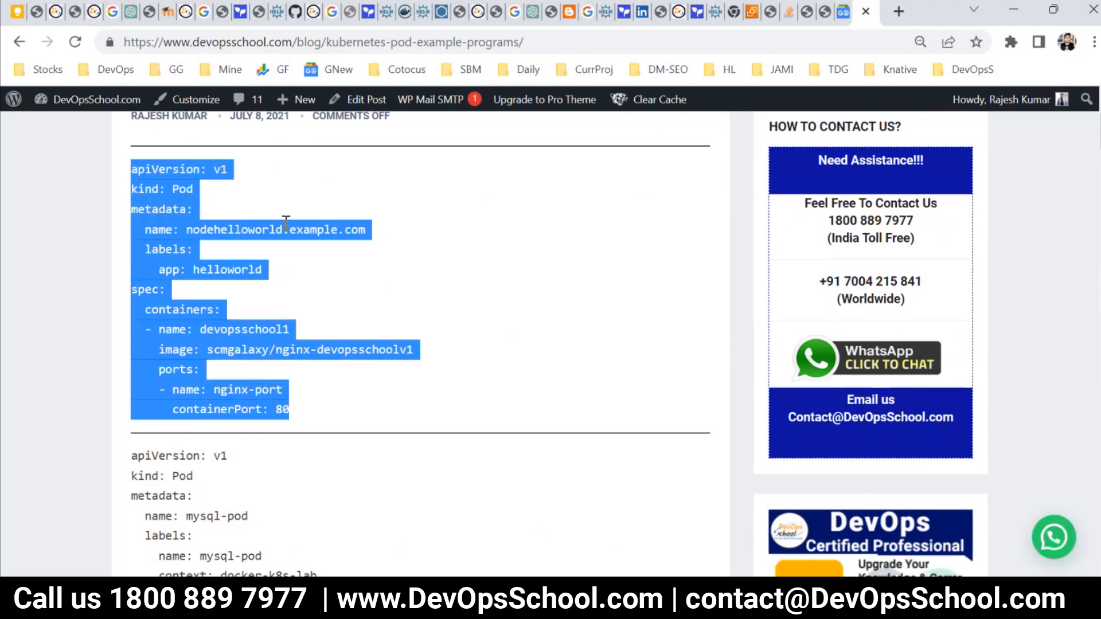
key(alt+Tab)
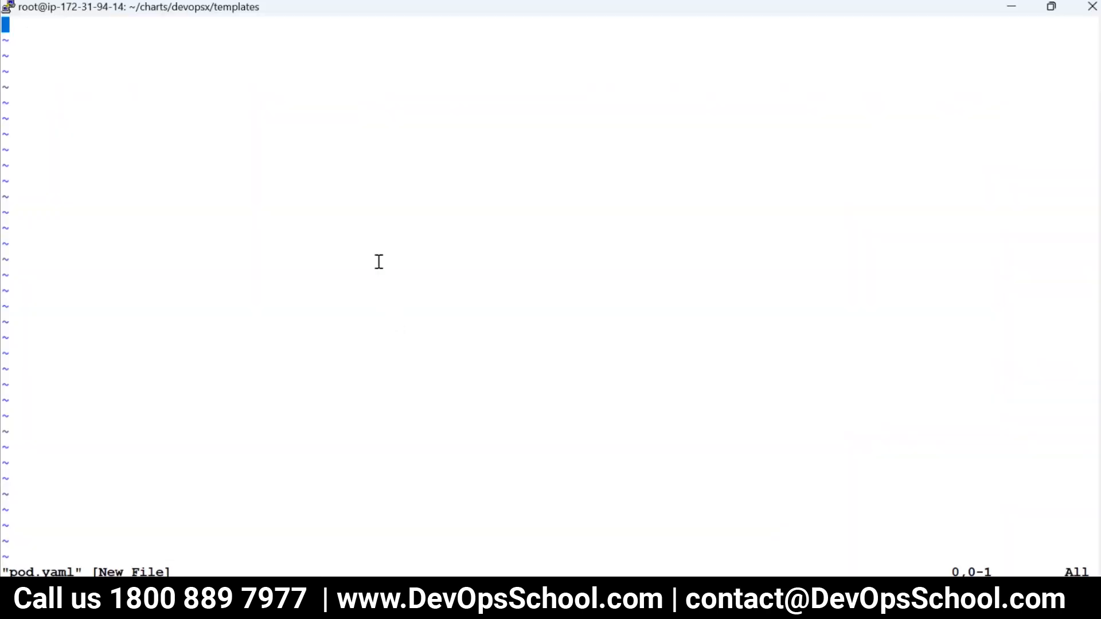
- Paste the helloworld pod manifest into pod.yaml and save with :wq
key(i)
right_click(384, 198)
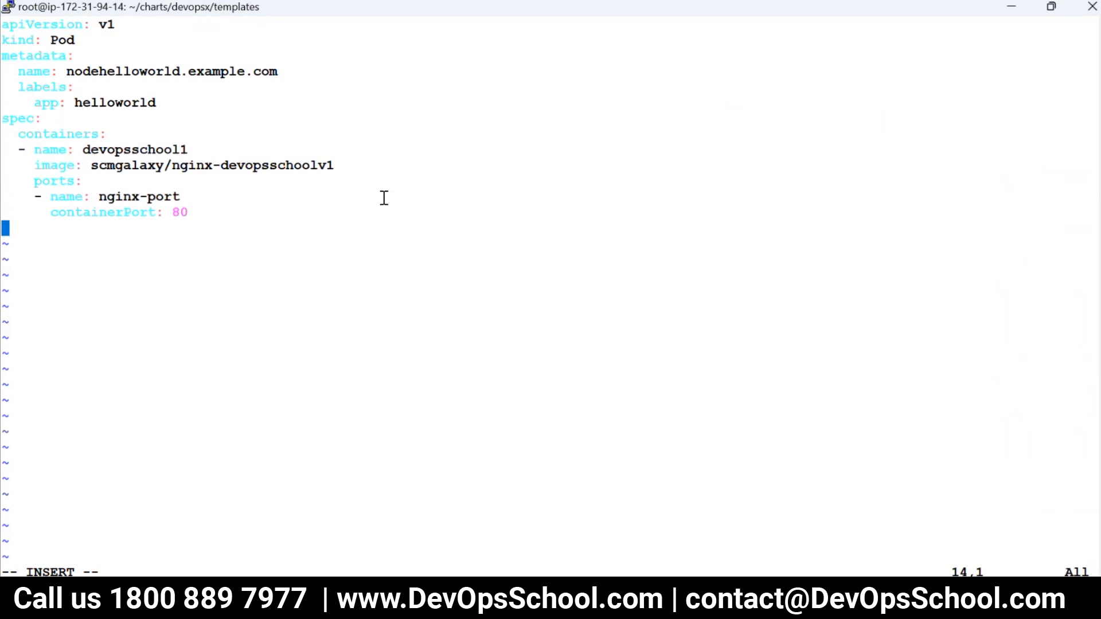
key(Escape)
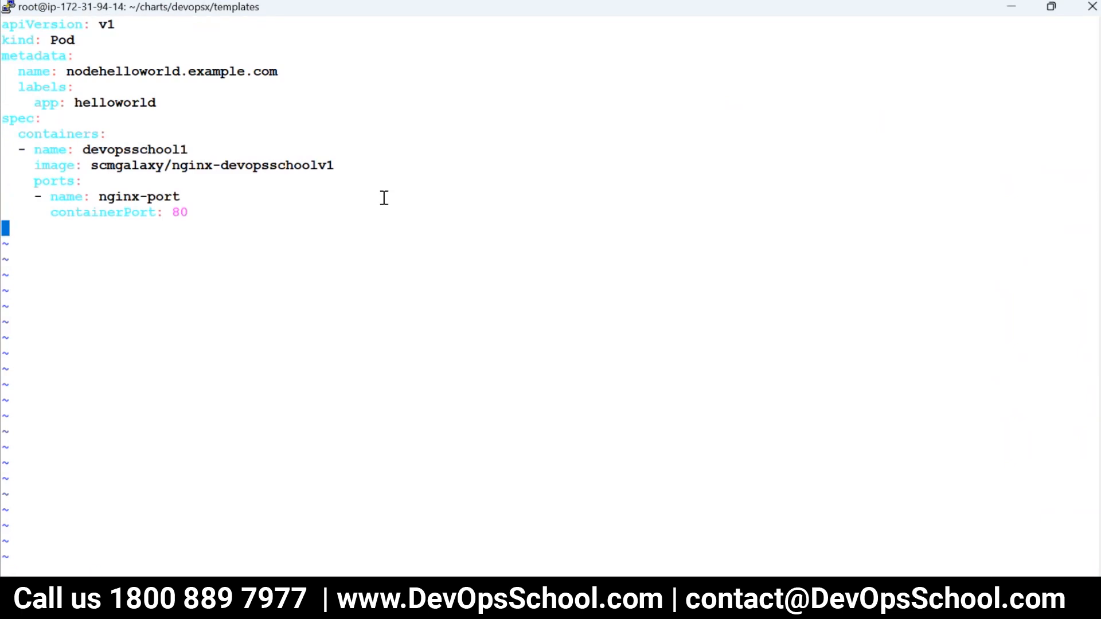
key(Up)
text(:wq)
key(Return)
- Check the scmgalaxy/nginx-devopsschoolv1 image name in the article and return to the terminal
key(alt+Tab)
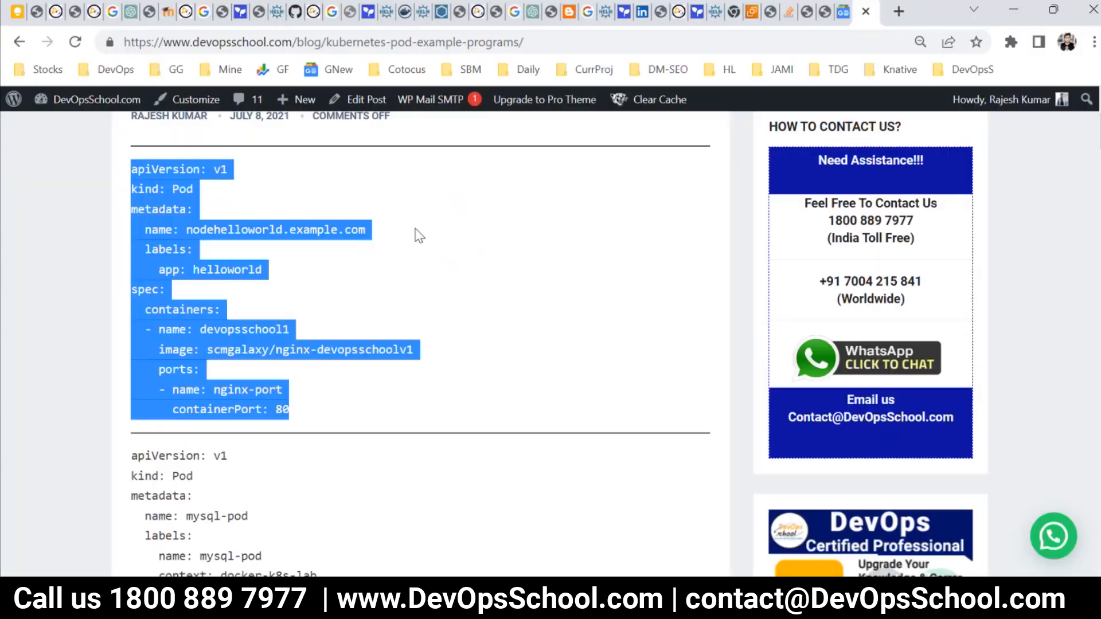
drag(405, 337, 180, 364)
drag(414, 351, 201, 354)
key(alt+Tab)
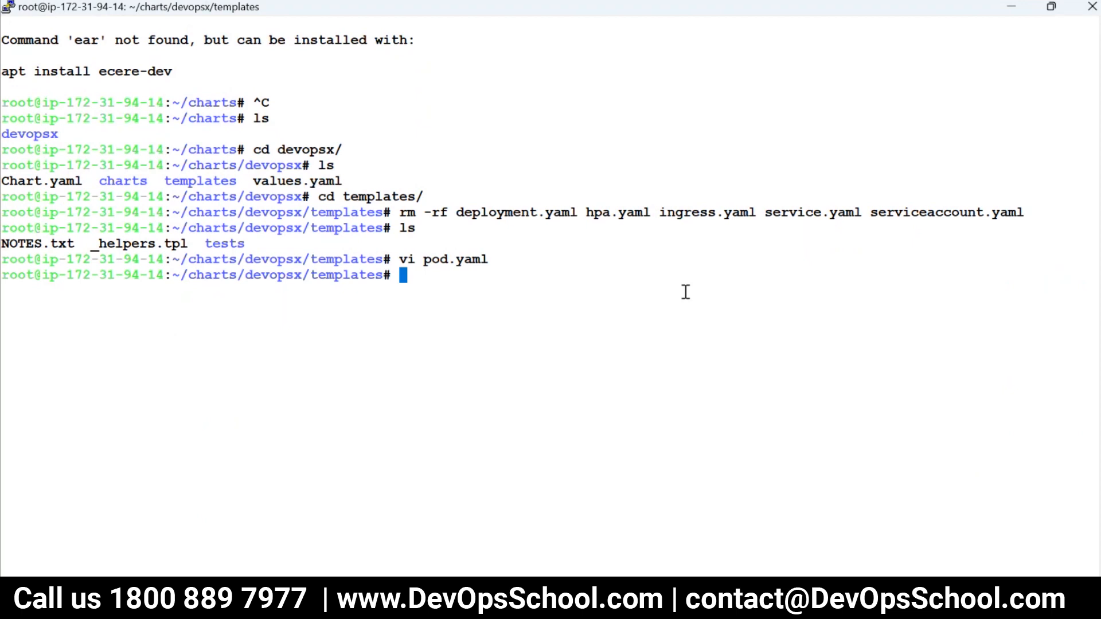
text(pwd)
- Confirm pod.yaml is listed in templates and move up to the devopsx chart folder
key(Return)
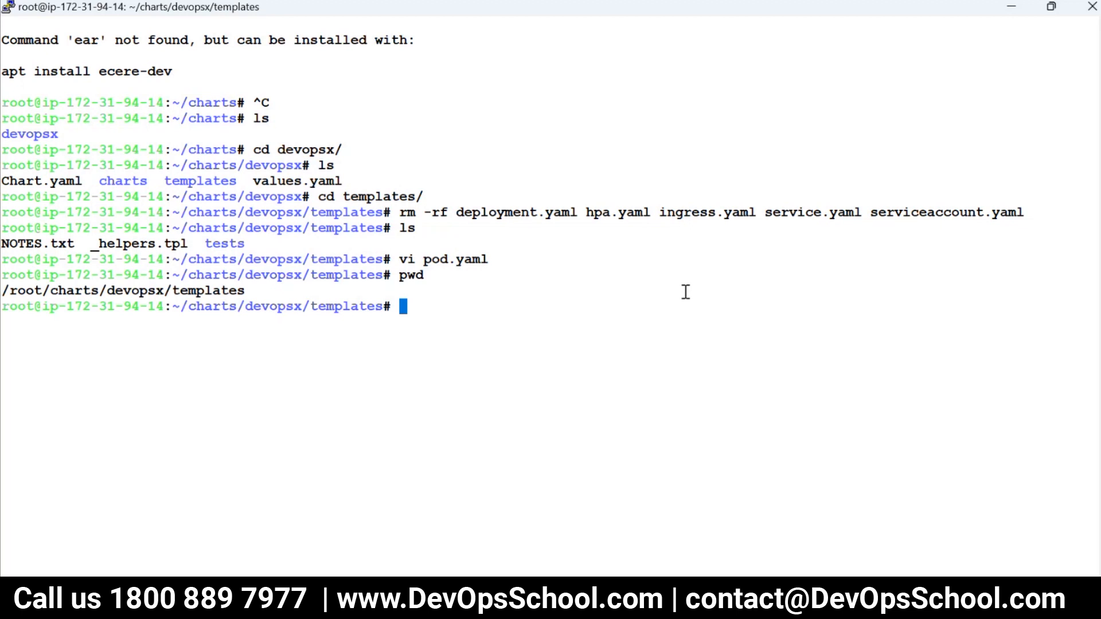
text(ls)
key(Return)
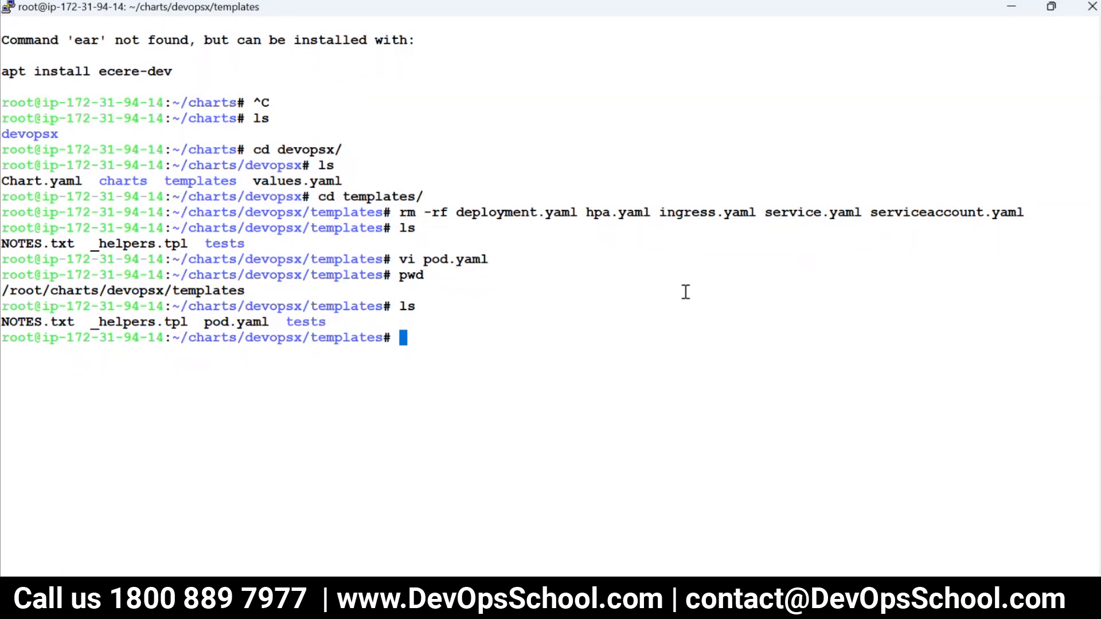
text(cd ..)
key(Return)
text(ls)
key(Return)
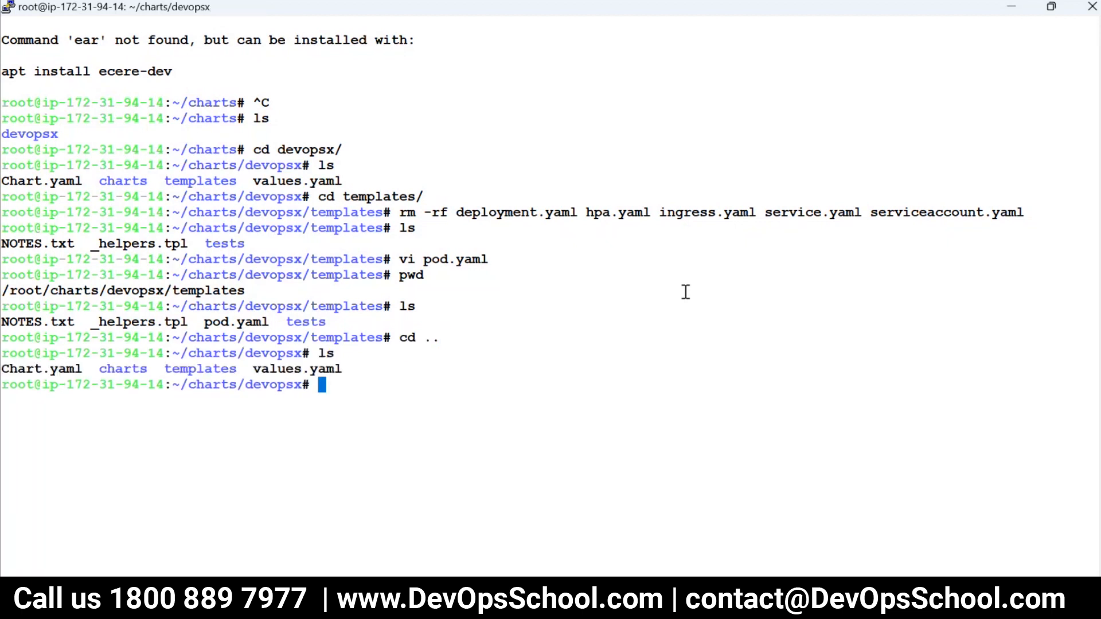
text(cdi C)
- Open Chart.yaml in vi after fixing the file name's capital C
key(Tab)
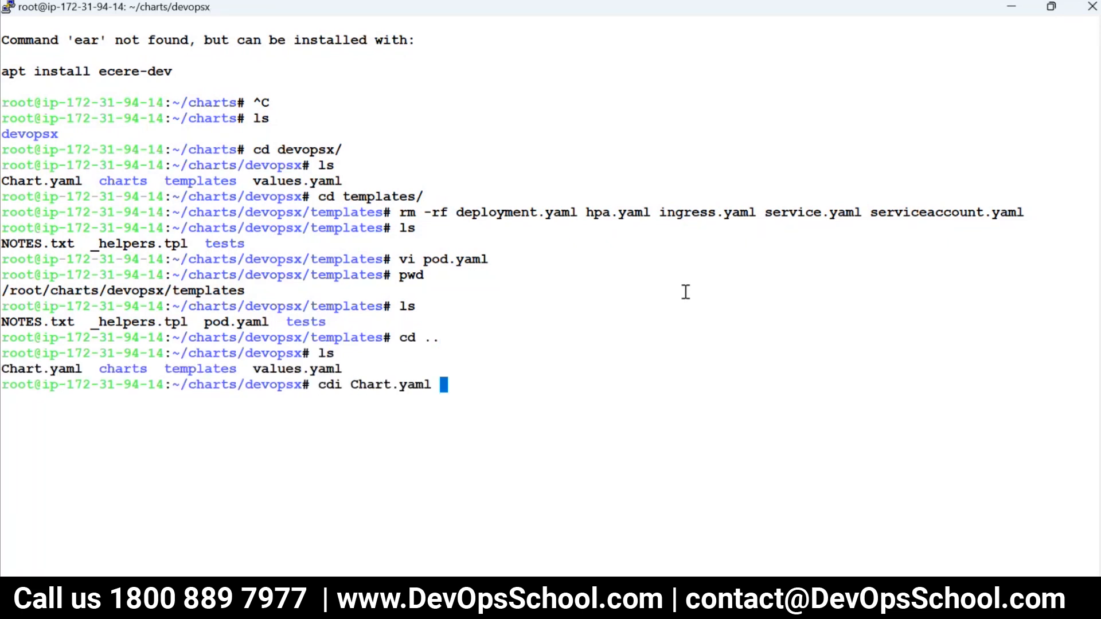
key(BackSpace)
key(BackSpace)
key(BackSpace)
key(BackSpace)
key(BackSpace)
key(BackSpace)
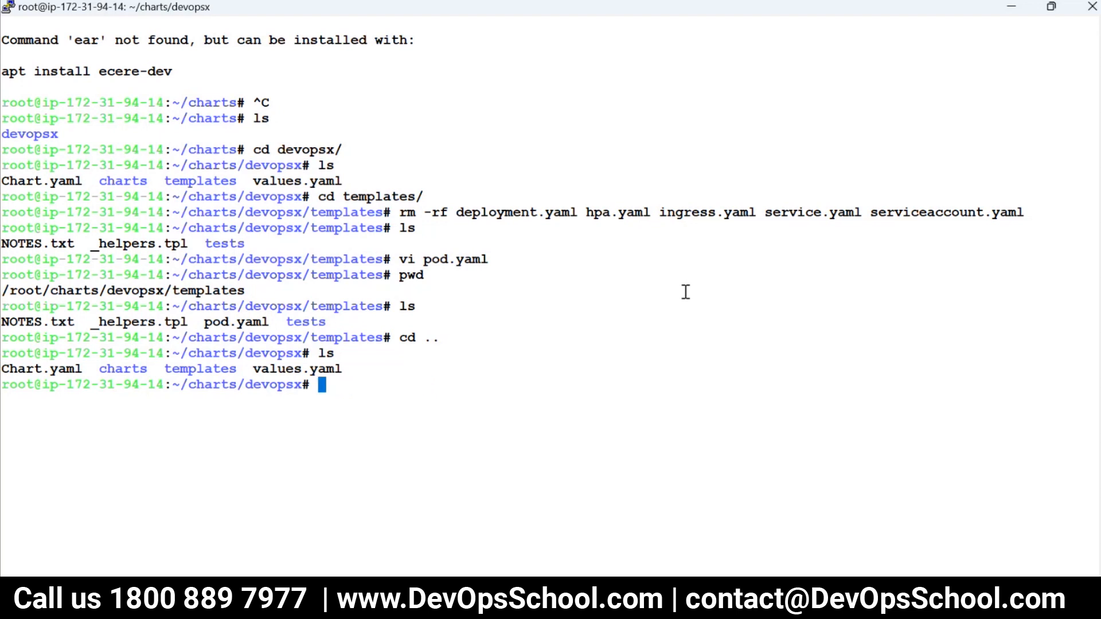
text(Vi C)
key(Tab)
key(Return)
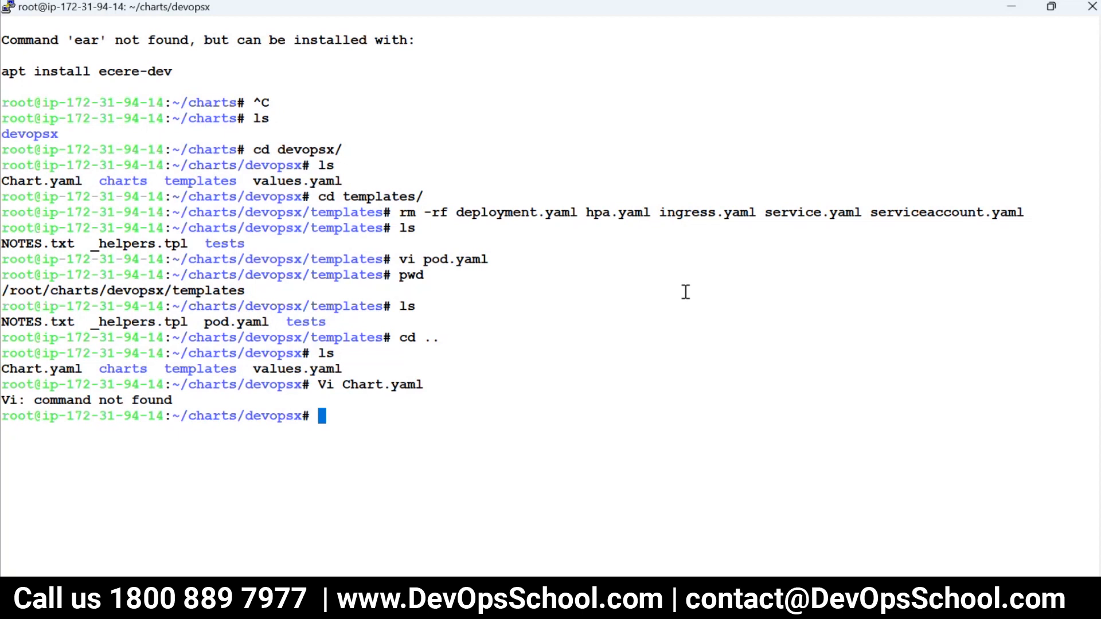
text(vi c)
key(Tab)
key(BackSpace)
key(BackSpace)
key(BackSpace)
key(BackSpace)
key(BackSpace)
key(BackSpace)
key(BackSpace)
text(C)
key(Tab)
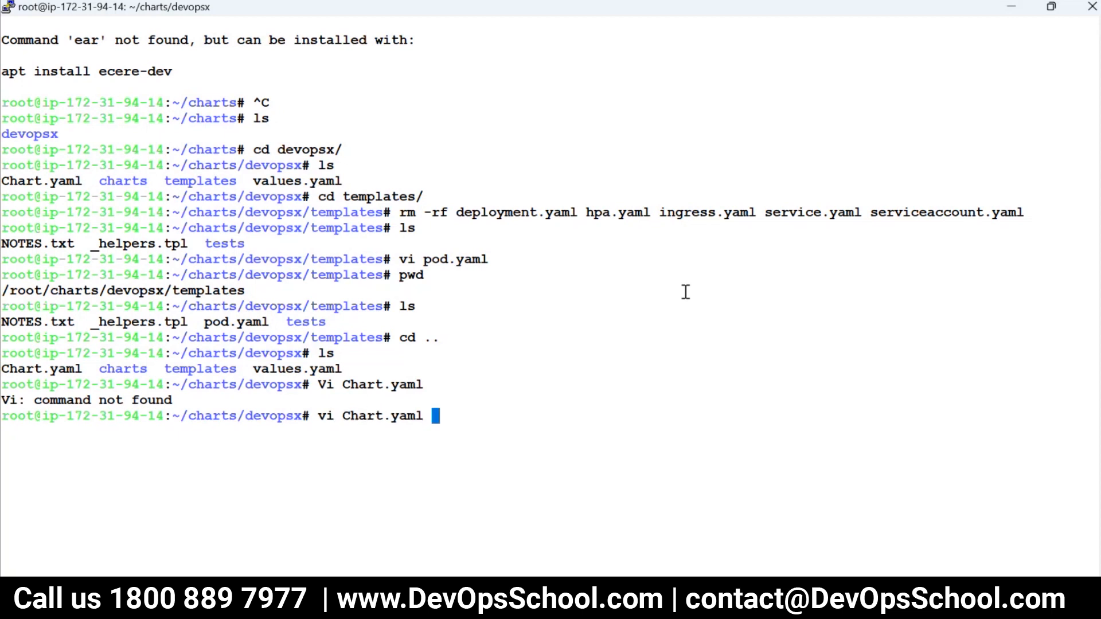
key(Return)
- Append 'For testing purpose' to the description line and save Chart.yaml
key(Down)
key(Down)
key(Down)
key(Down)
key(Down)
key(Down)
key(Down)
key(Down)
key(Down)
key(Down)
key(Down)
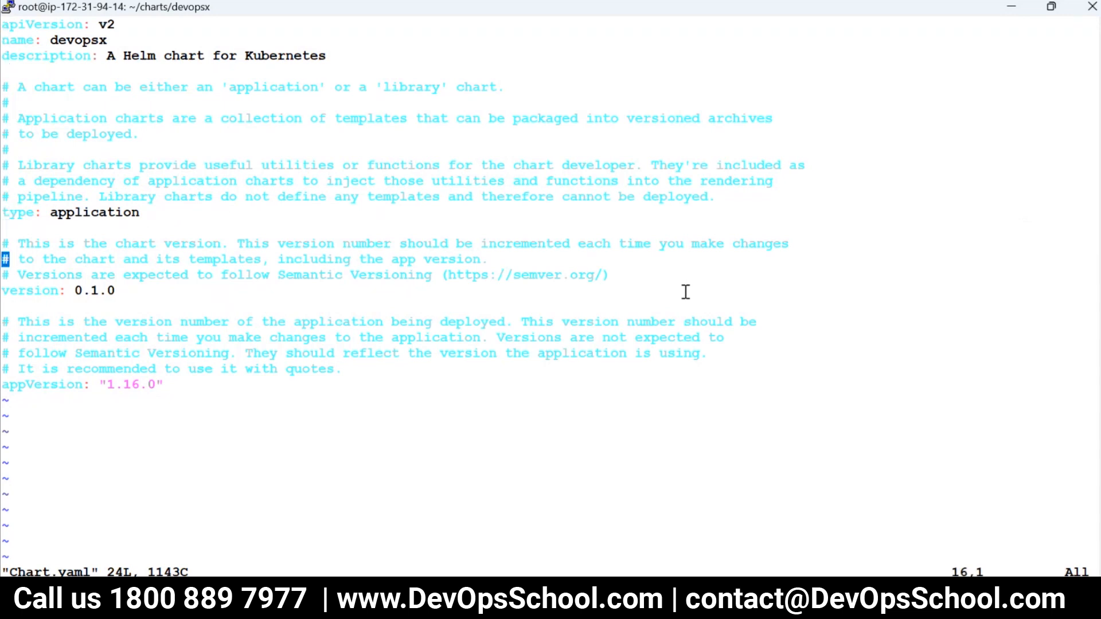
key(Down)
key(Down)
key(Up)
key(Up)
key(Up)
key(g)
key(g)
key(Down)
key(Down)
key(shift+a)
text(. Fir te)
key(BackSpace)
key(BackSpace)
key(BackSpace)
key(BackSpace)
key(BackSpace)
text(or testing purpose)
key(Escape)
text(:wq)
key(Return)
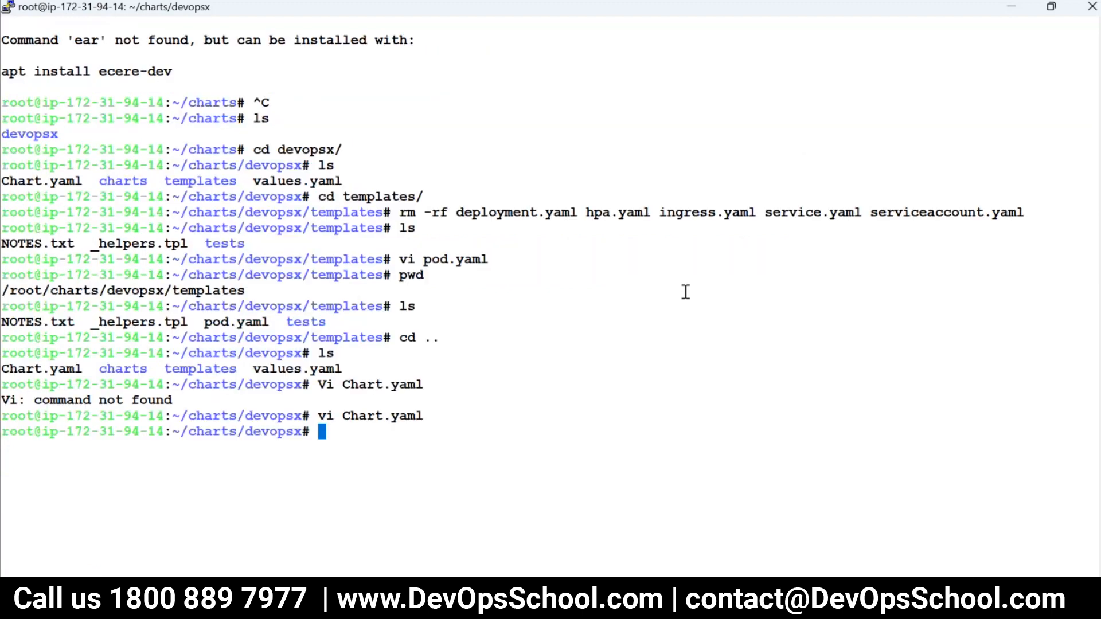
text(clear)
key(Return)
text(ls)
key(Return)
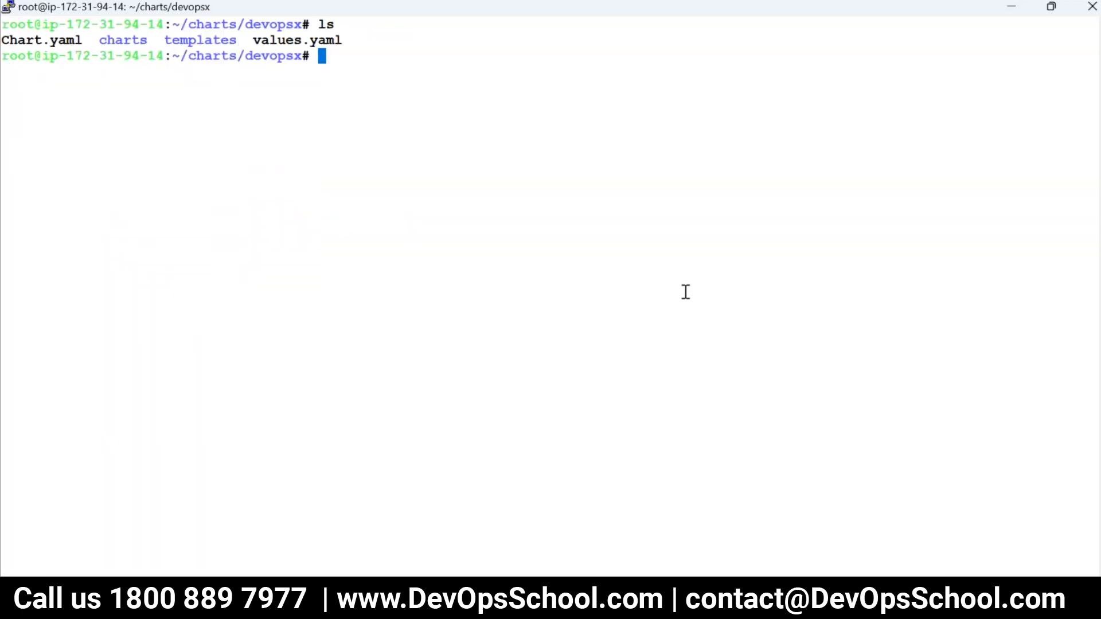
double_click(277, 40)
text(vi)
right_click(343, 117)
key(Return)
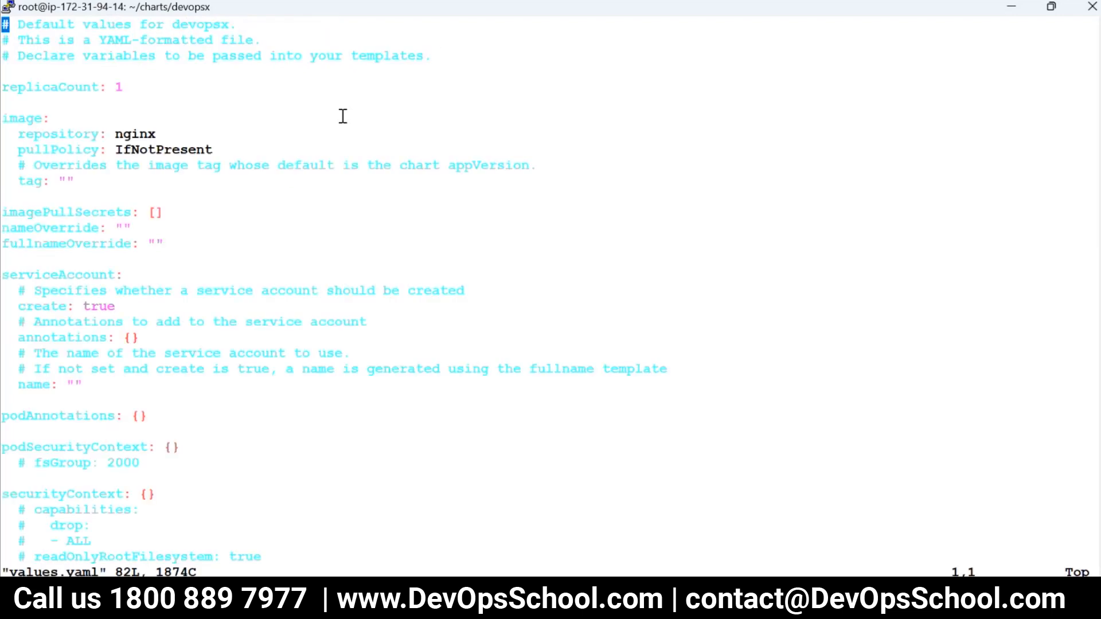
text(:q)
key(Return)
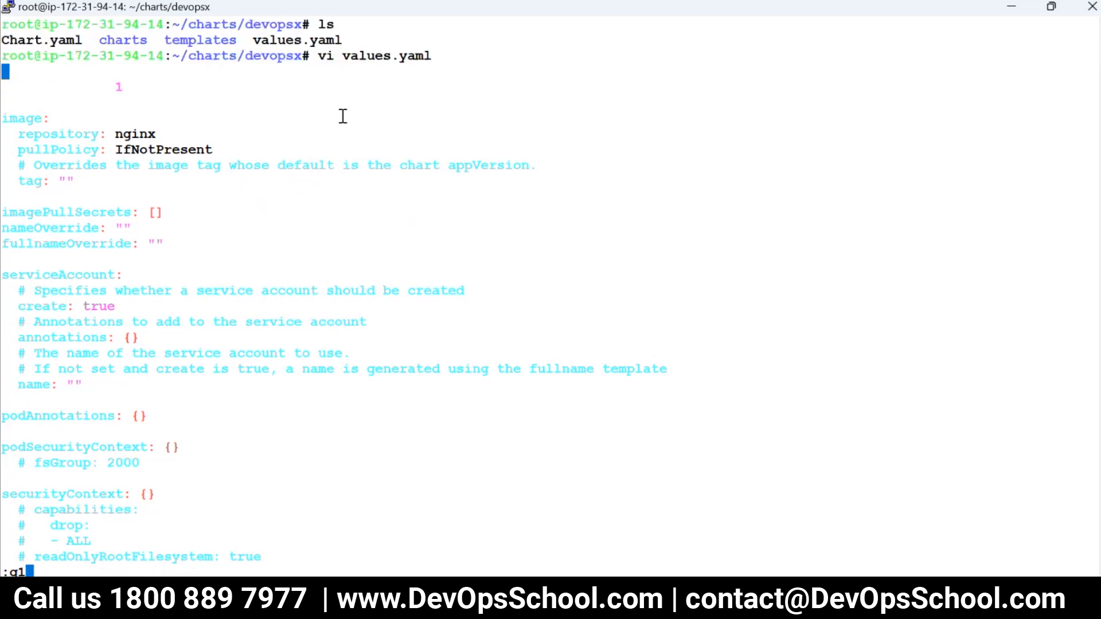
text(clear)
key(Return)
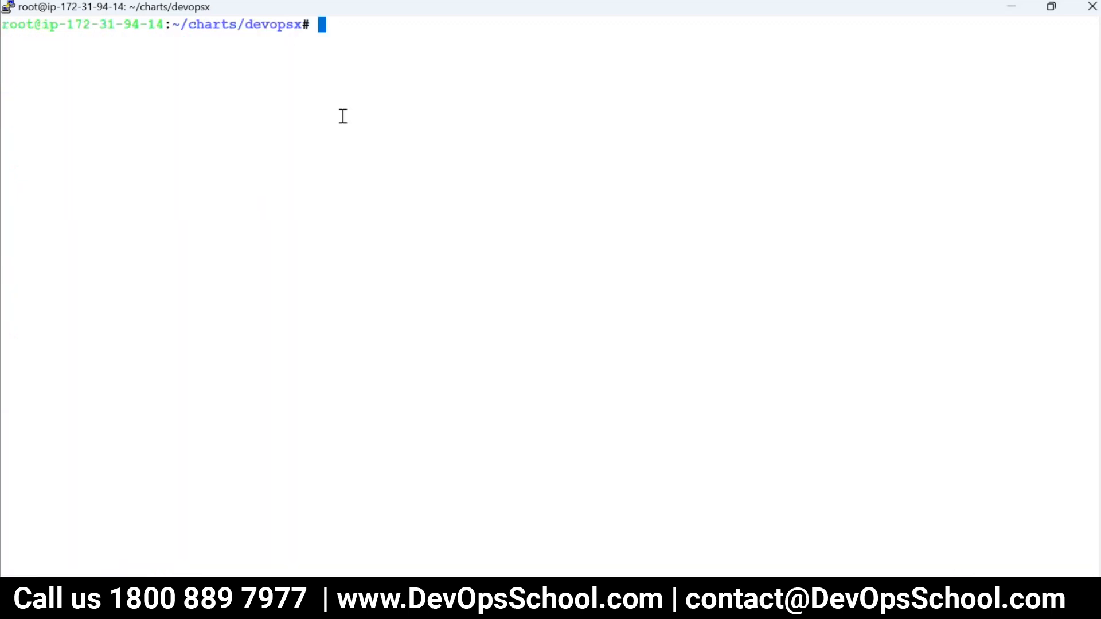
text(ls)
key(Return)
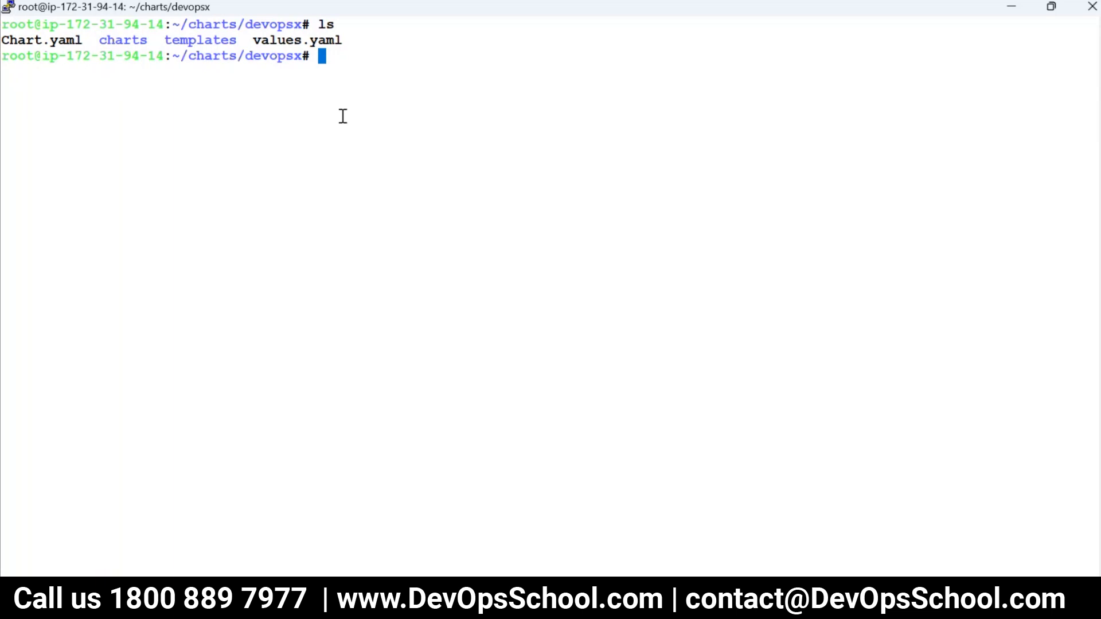
text(cd )
text(..)
- Move up to the charts folder, list devopsx and show helm install -h
key(Return)
text(ls)
key(Return)
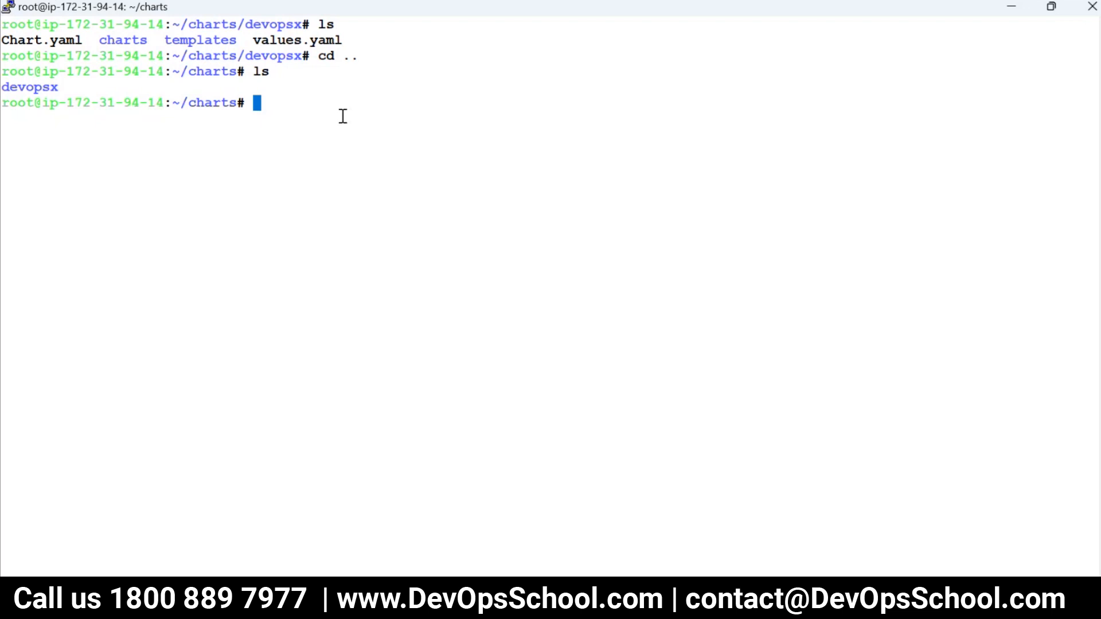
text(helm install )
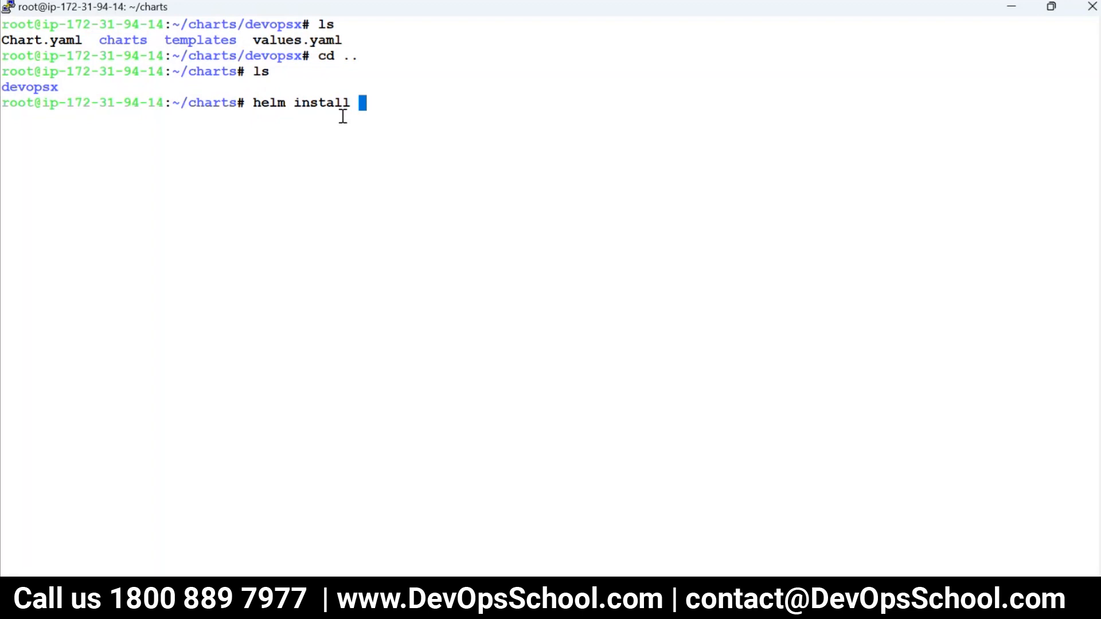
text(devopps)
key(BackSpace)
key(BackSpace)
key(BackSpace)
key(BackSpace)
key(BackSpace)
key(BackSpace)
text(-h)
key(Return)
scroll(164, 287, up, 10)
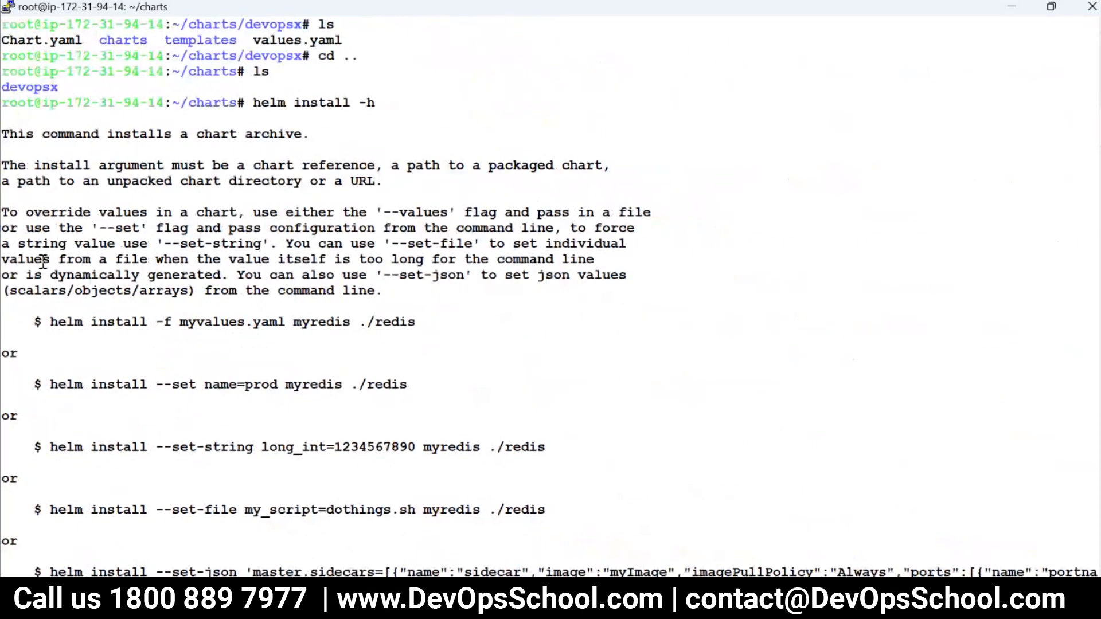
- Highlight the values-file, --set, --set-string and --set-file install examples and the value-override explanation
drag(12, 315, 259, 406)
click(247, 362)
drag(425, 335, 19, 322)
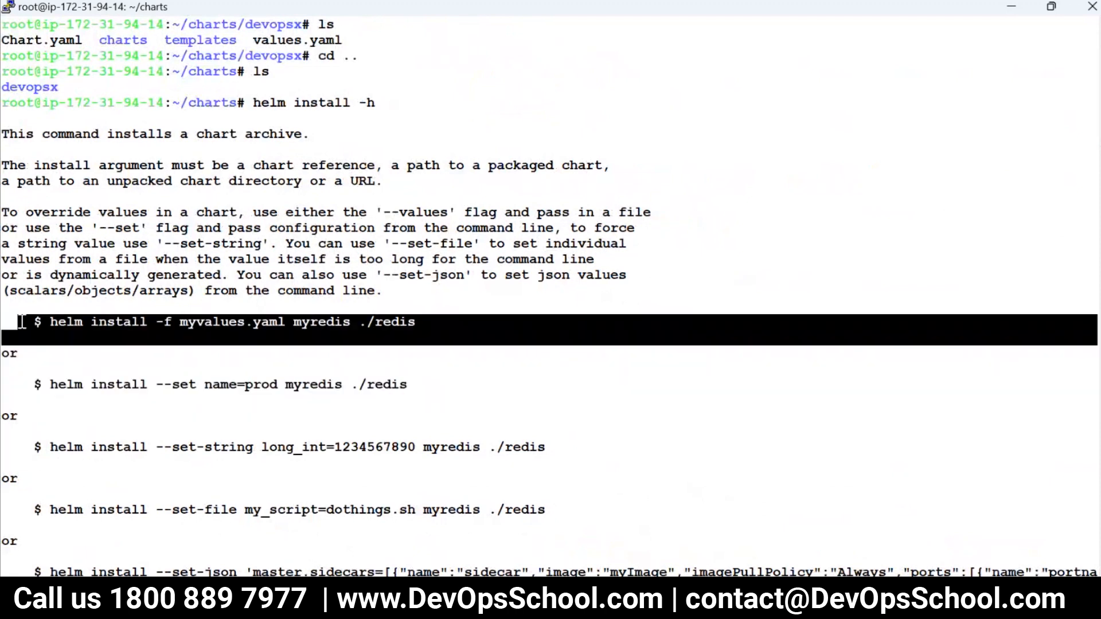
drag(19, 385, 284, 387)
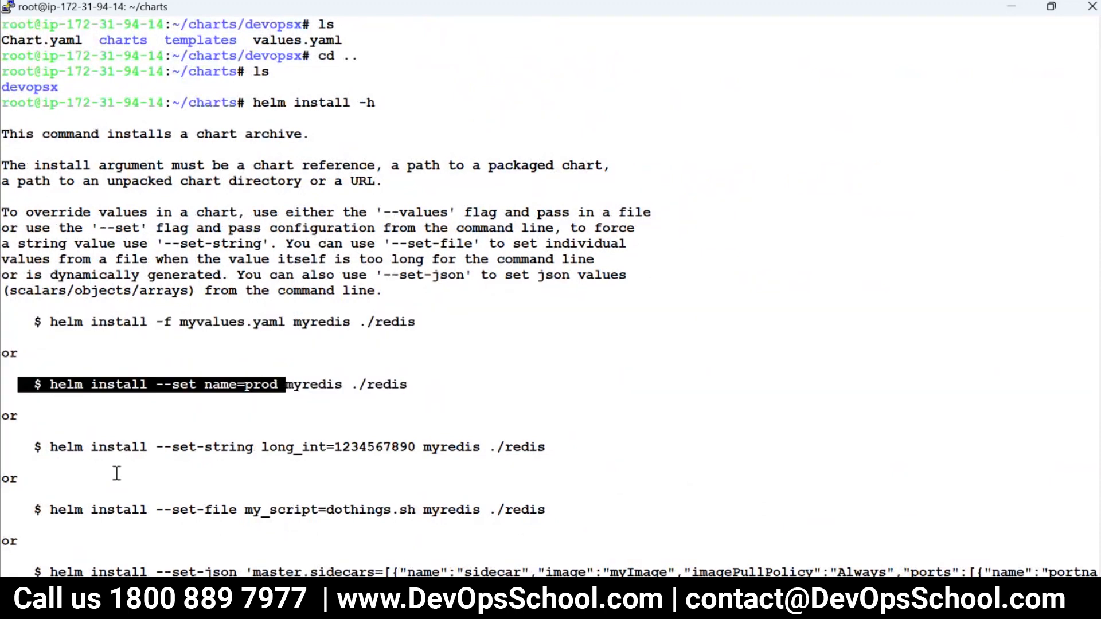
click(71, 452)
drag(50, 448, 368, 448)
drag(83, 511, 411, 512)
scroll(410, 512, down, 6)
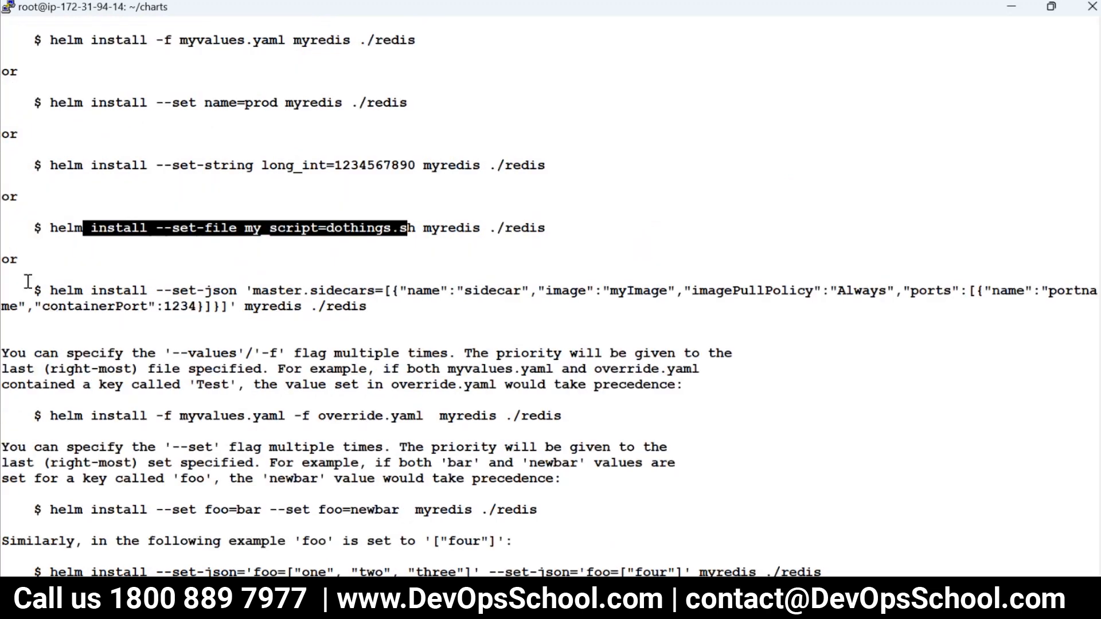
drag(24, 280, 172, 355)
drag(256, 449, 18, 399)
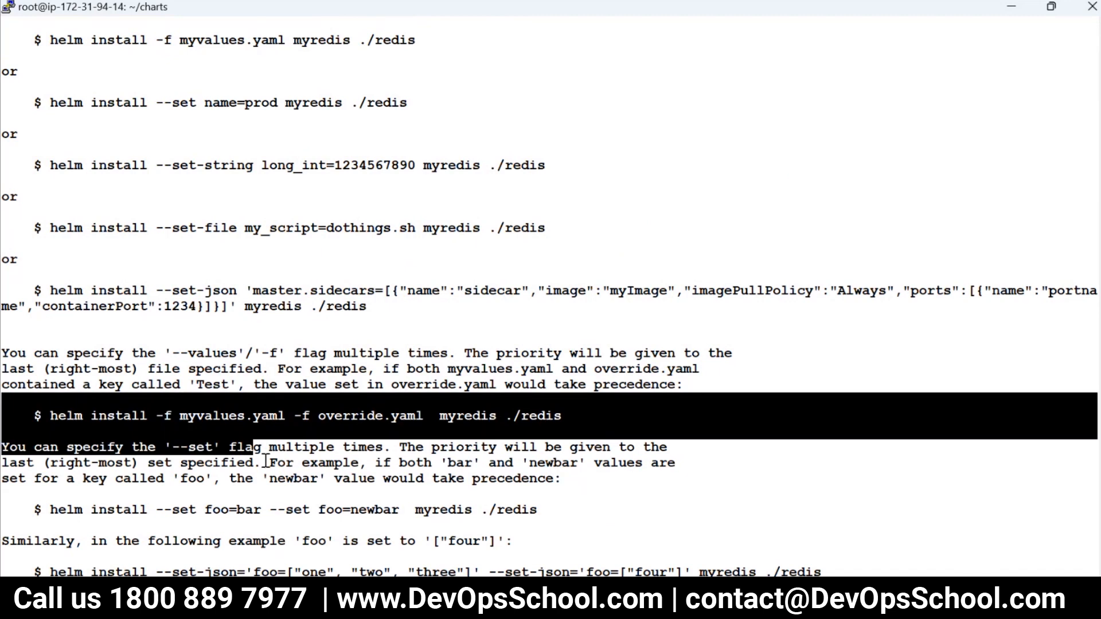
scroll(307, 488, up, 6)
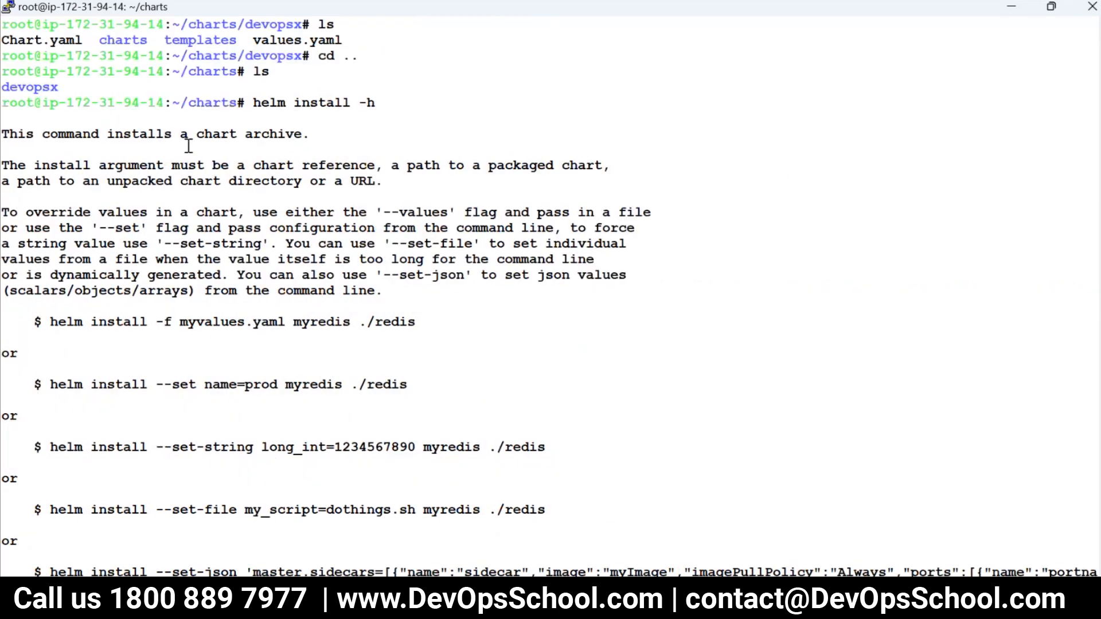
drag(20, 181, 236, 320)
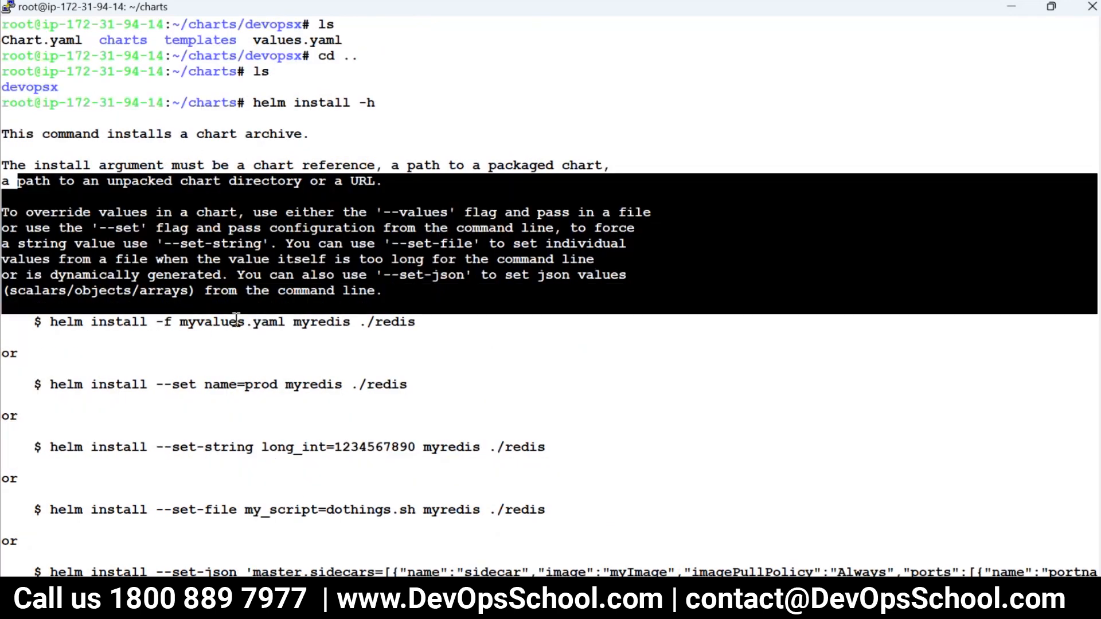
click(269, 362)
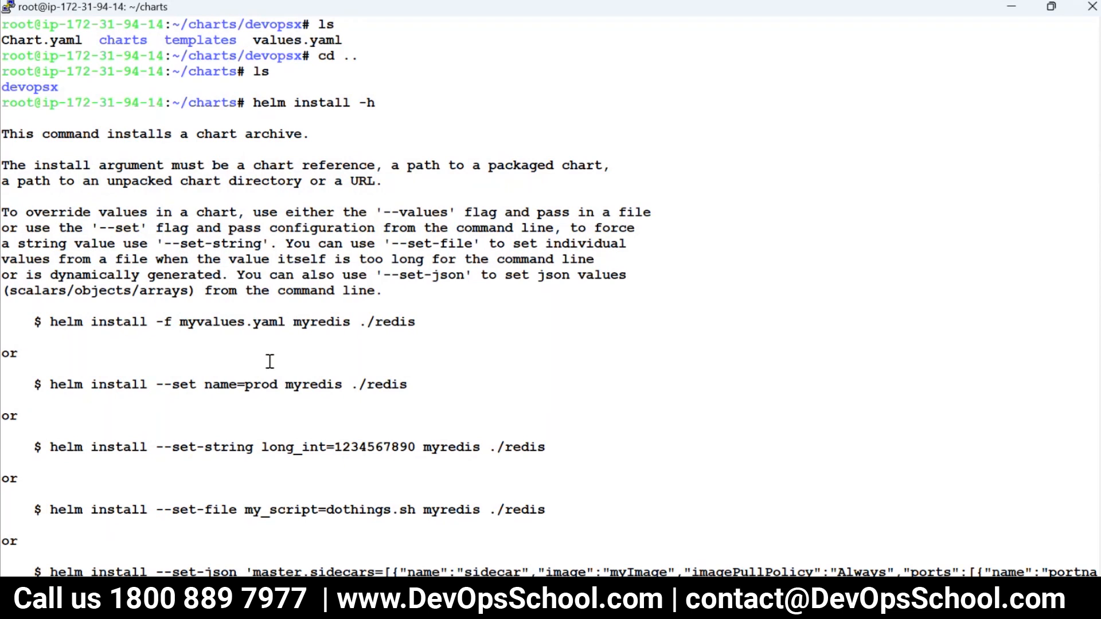
scroll(269, 362, down, 20)
scroll(264, 369, up, 8)
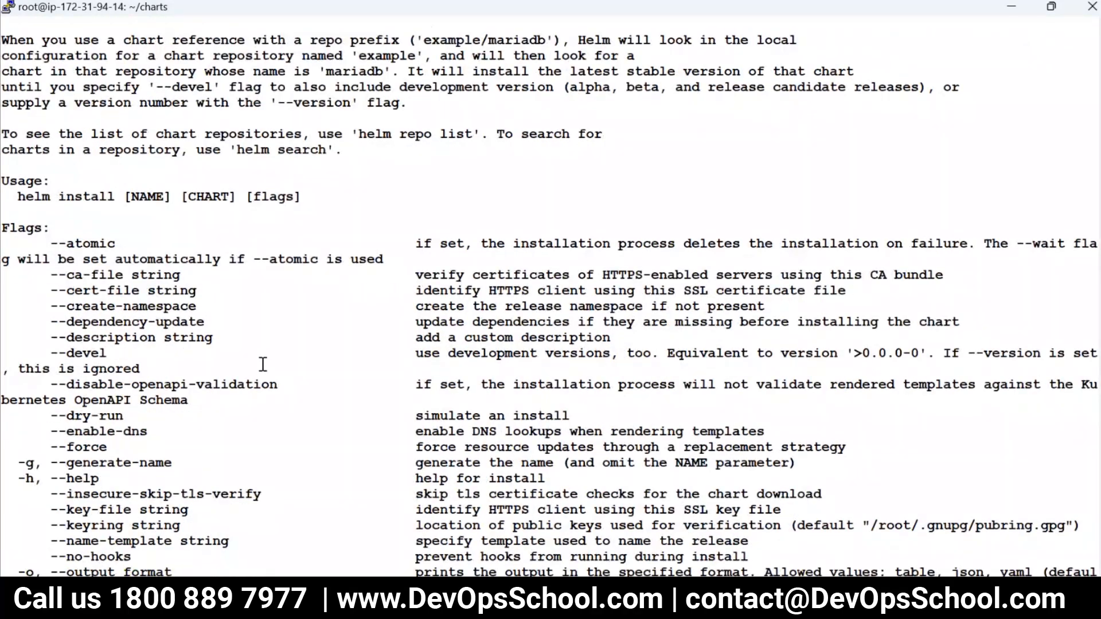
scroll(263, 369, up, 7)
scroll(265, 368, down, 13)
text(c)
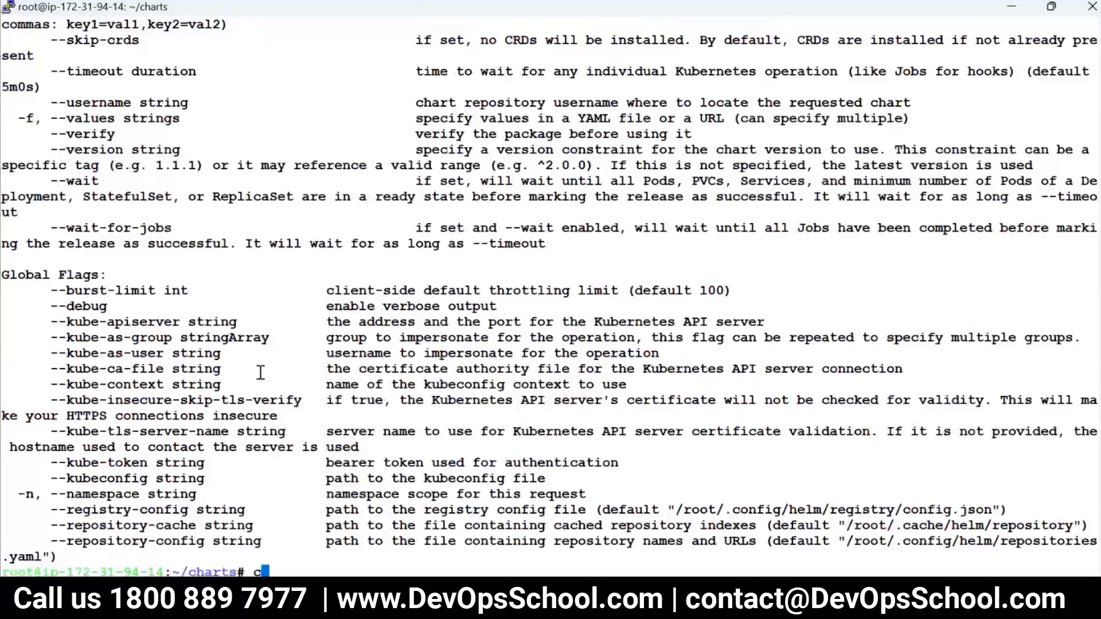
text(lear)
key(Return)
text(ls)
key(Return)
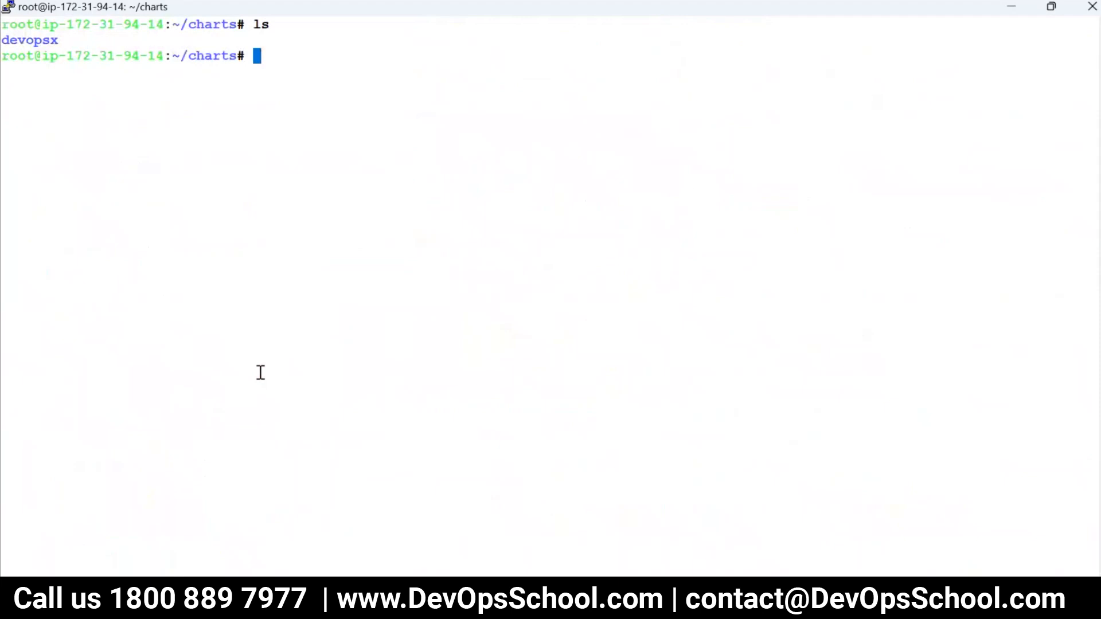
text(helm install devopsx ./)
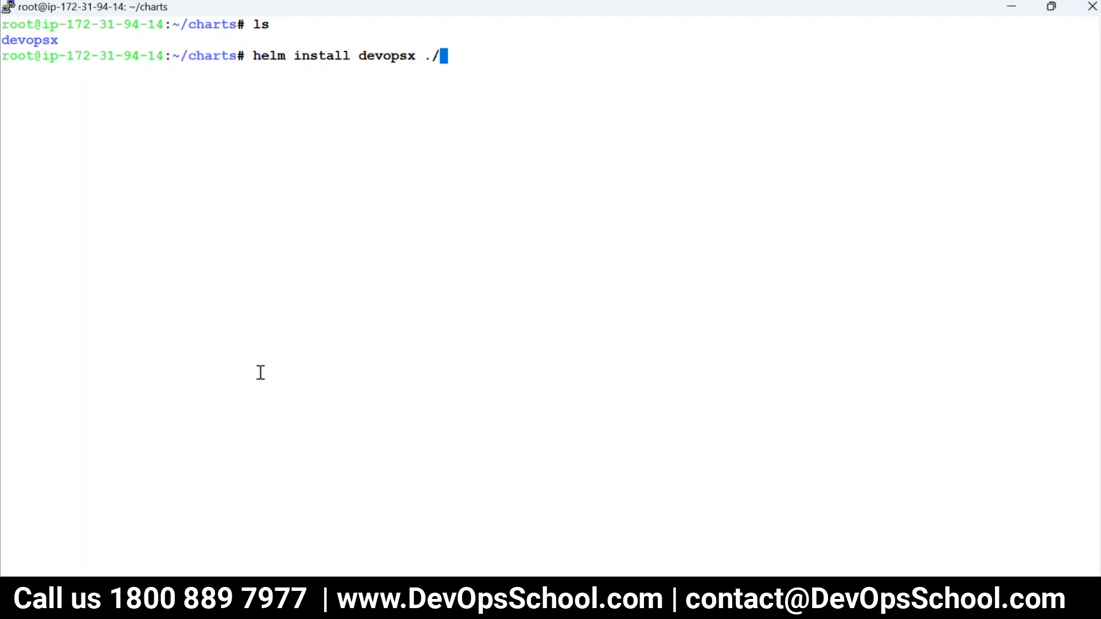
text(d)
key(Tab)
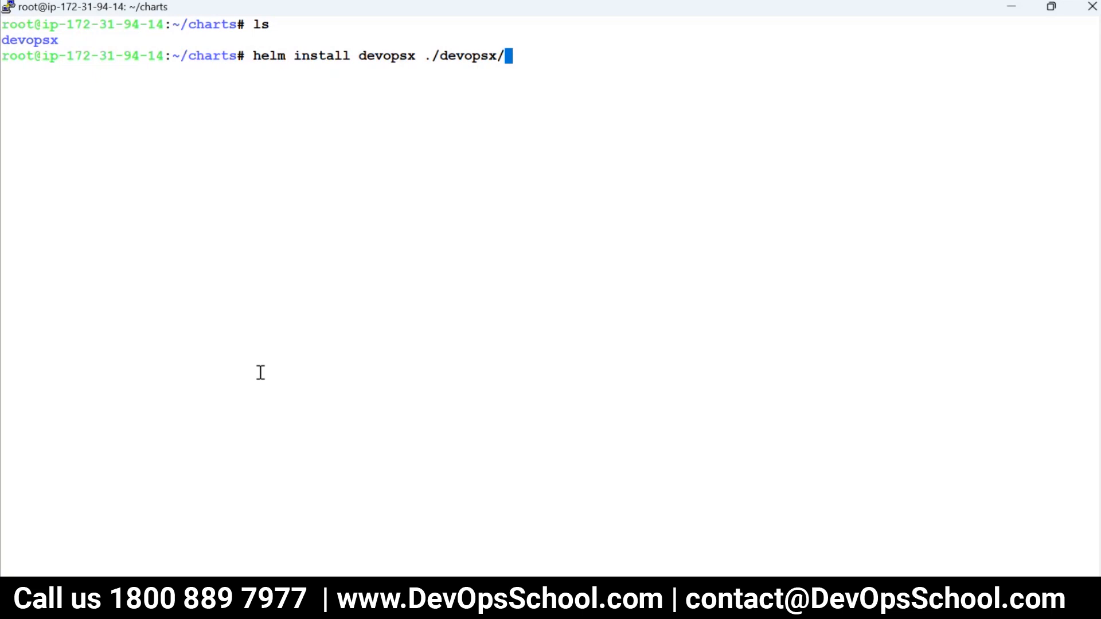
key(Return)
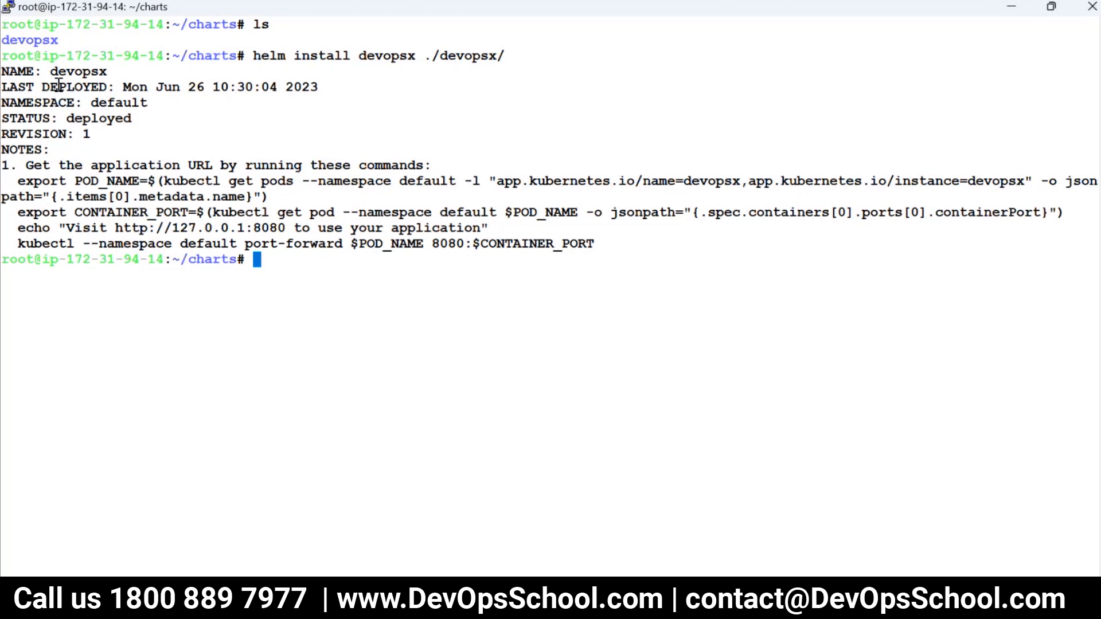
drag(50, 87, 163, 108)
double_click(104, 107)
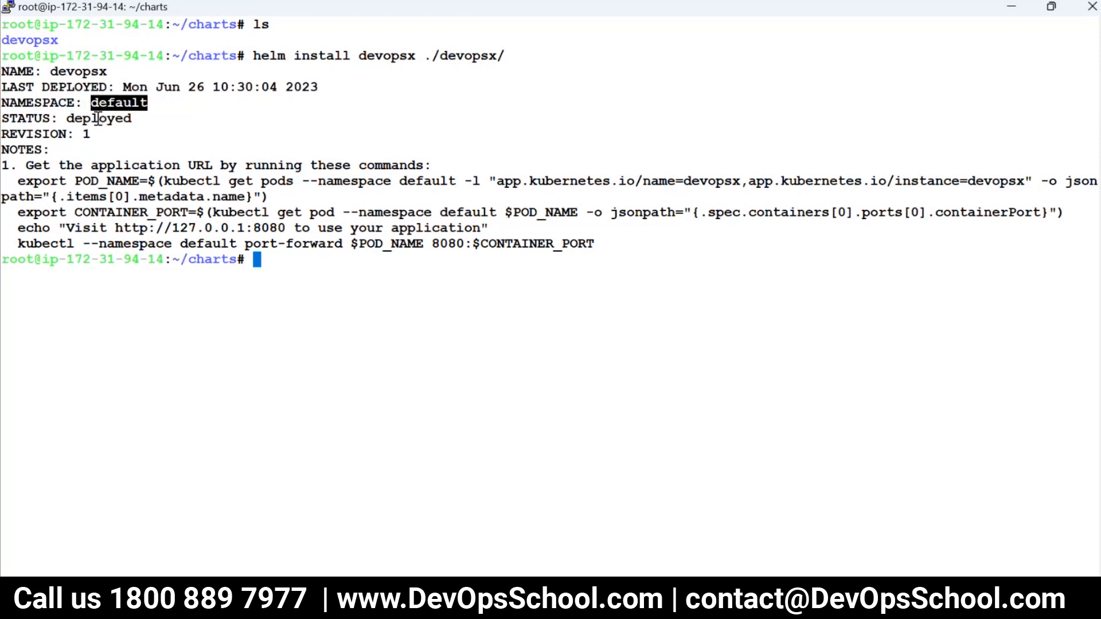
click(97, 118)
double_click(97, 119)
drag(34, 134, 139, 138)
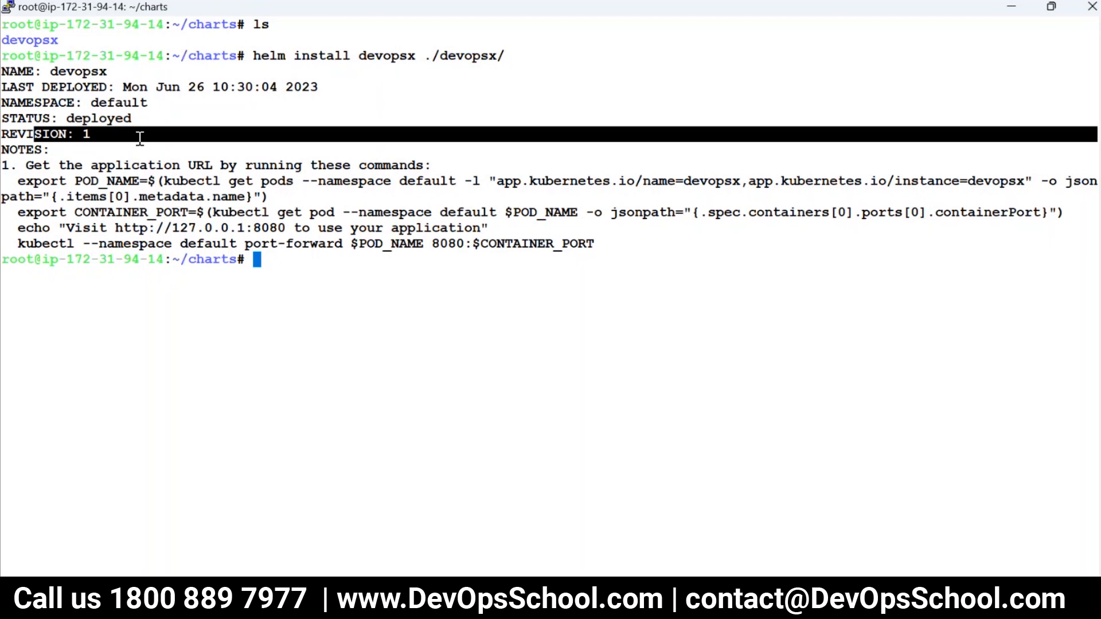
text(helm )
text(lius)
- Run helm list and kubectl get pods, confirming the nodehelloworld.example.com pod is Running
key(BackSpace)
key(BackSpace)
text(st)
key(Return)
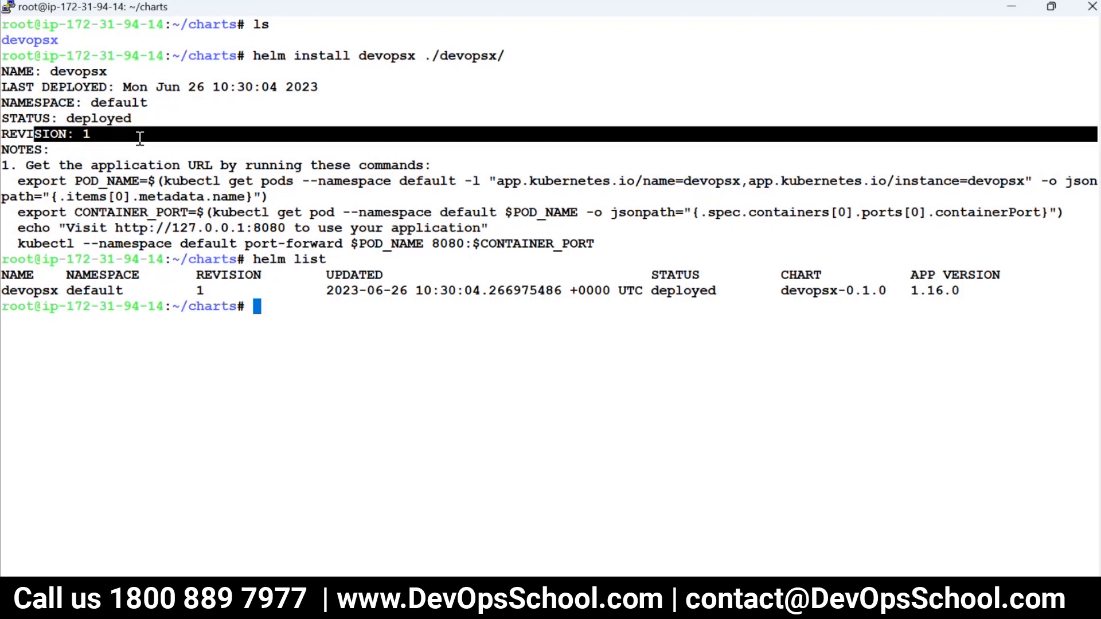
text(kubectl get pods)
key(Return)
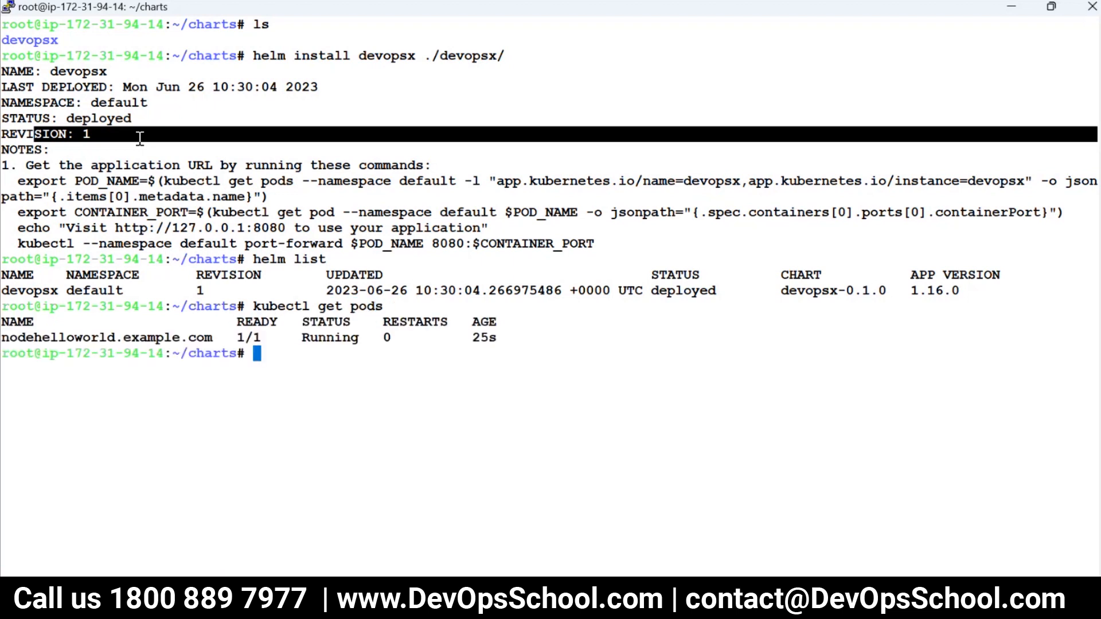
double_click(65, 336)
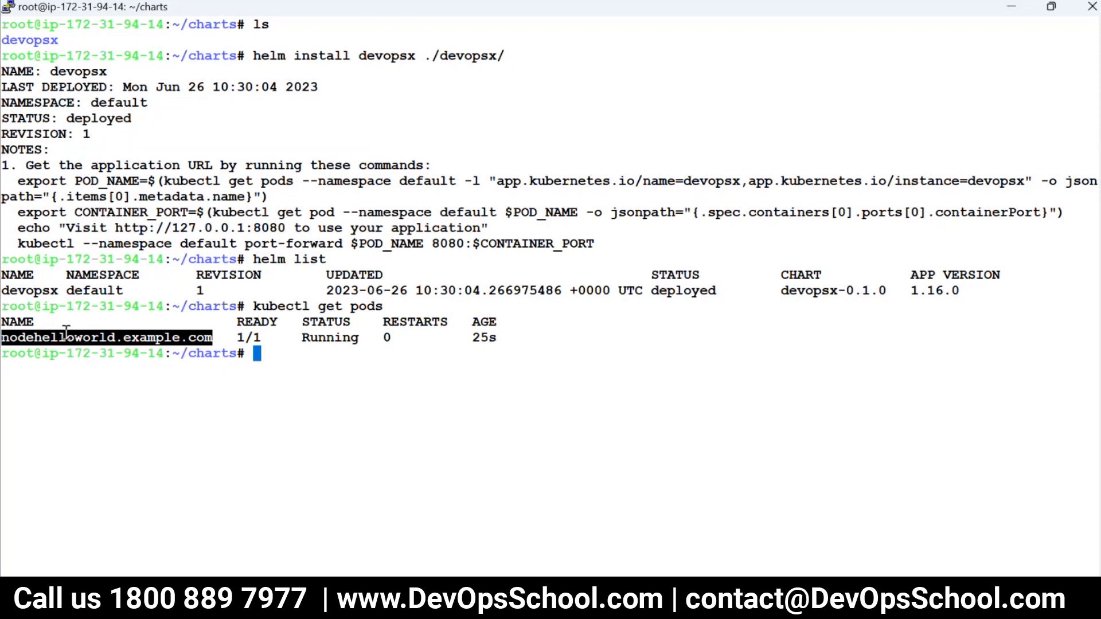
- Highlight the release name devopsx and chart path ./devopsx/ in the earlier helm install command
double_click(386, 57)
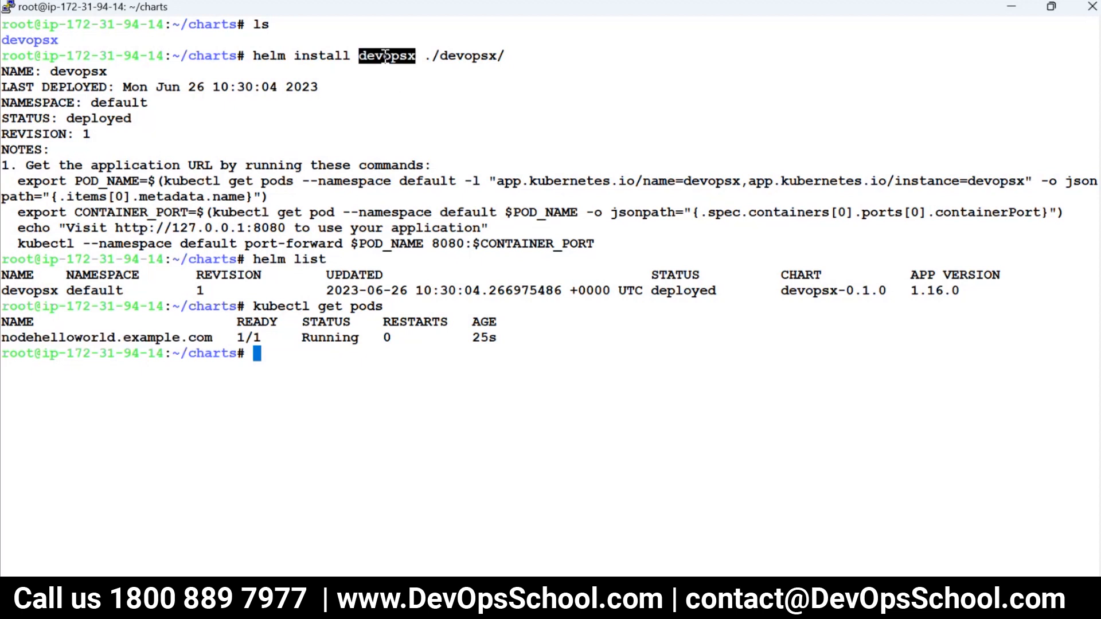
double_click(385, 56)
drag(425, 55, 501, 57)
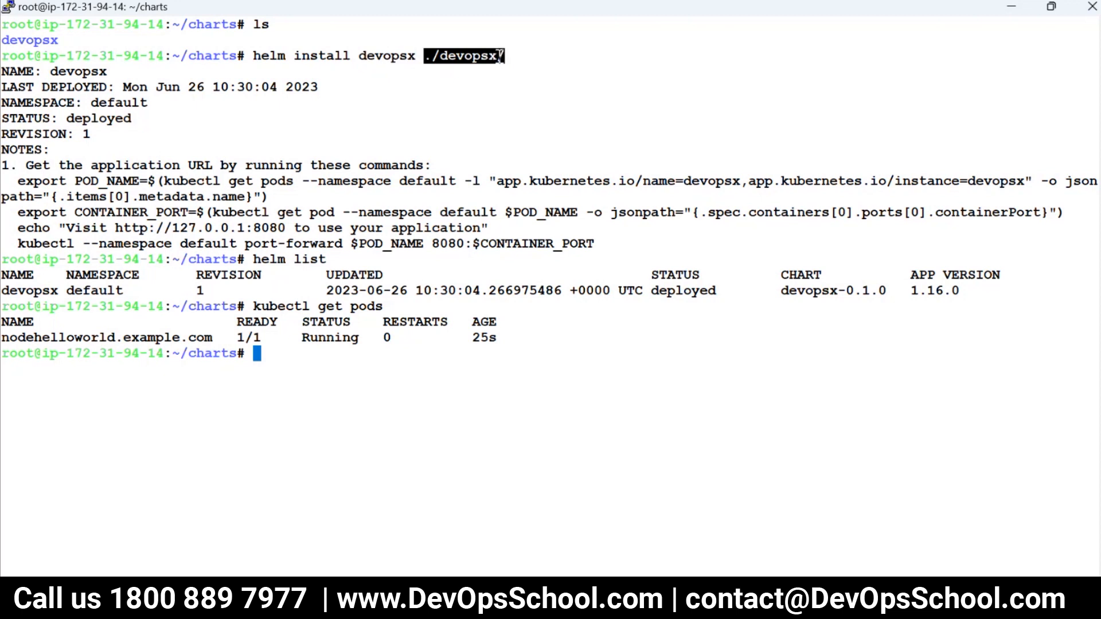
click(433, 58)
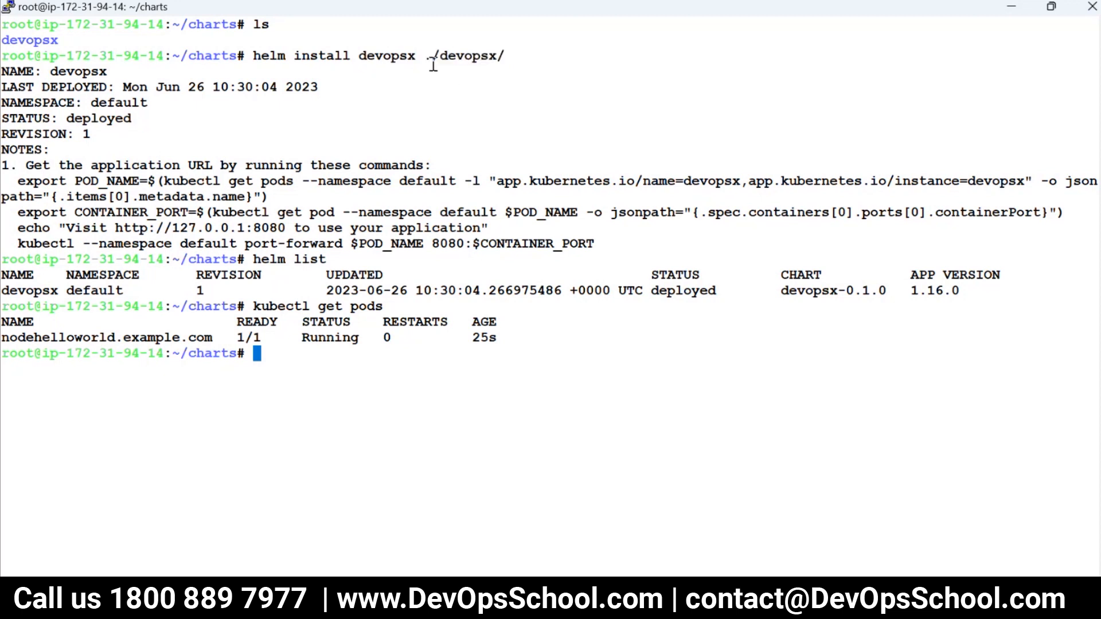
drag(435, 57, 502, 56)
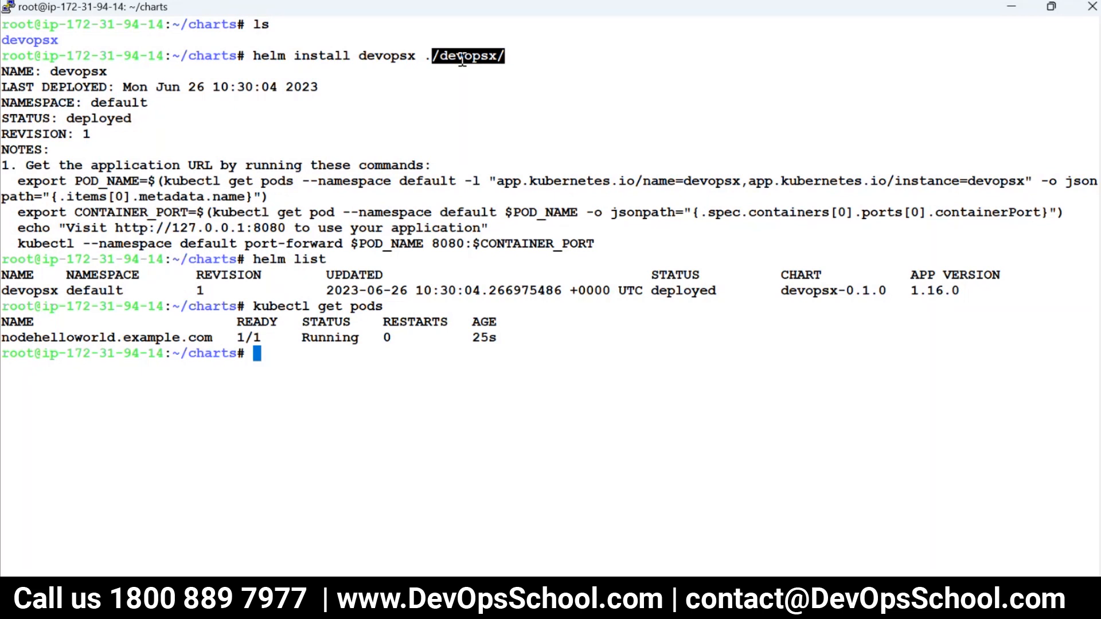
text(tree)
- Run tree in ~/charts and point out the devopsx folder and its Chart.yaml
key(Return)
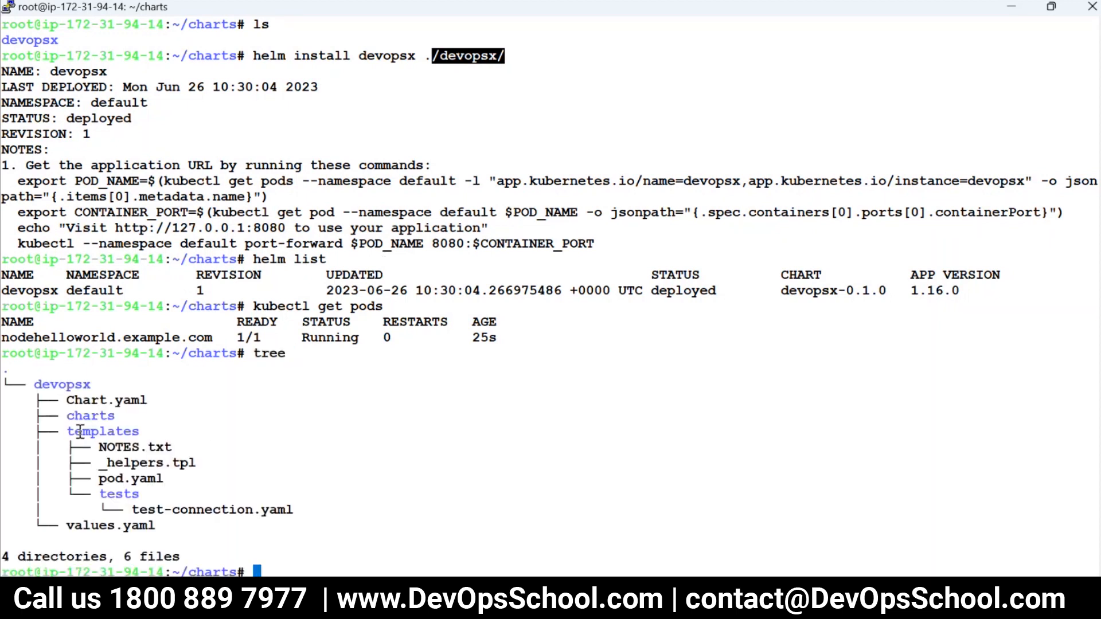
drag(69, 399, 147, 395)
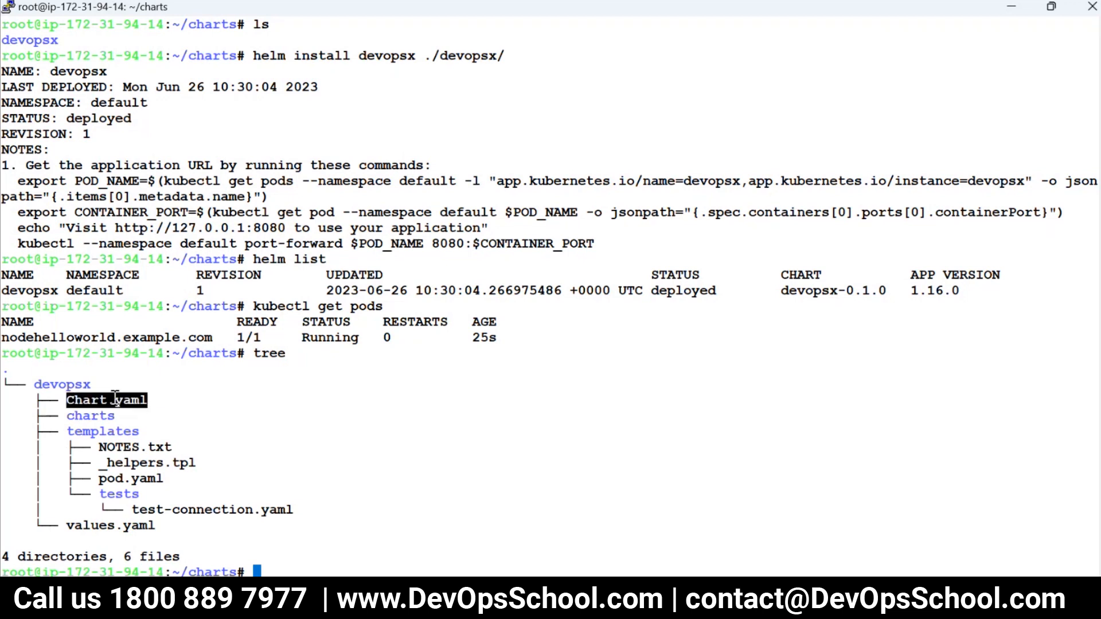
click(41, 389)
triple_click(102, 388)
click(94, 399)
double_click(94, 400)
- Highlight the templates folder with NOTES.txt, _helpers.tpl and pod.yaml, plus test-connection.yaml and values.yaml
drag(68, 431, 124, 431)
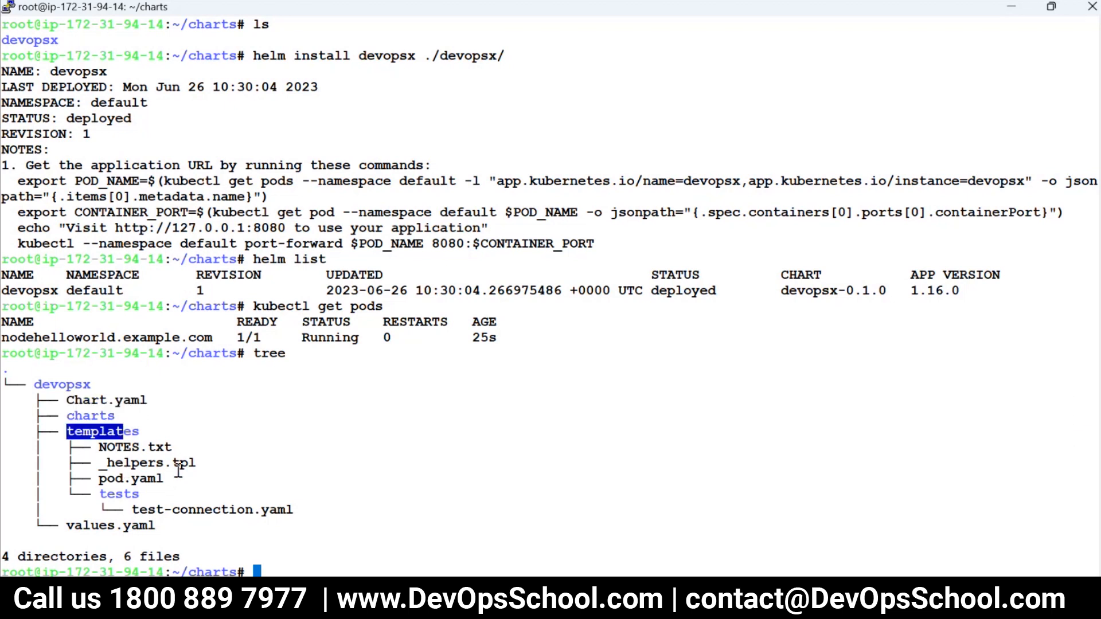
drag(163, 478, 73, 447)
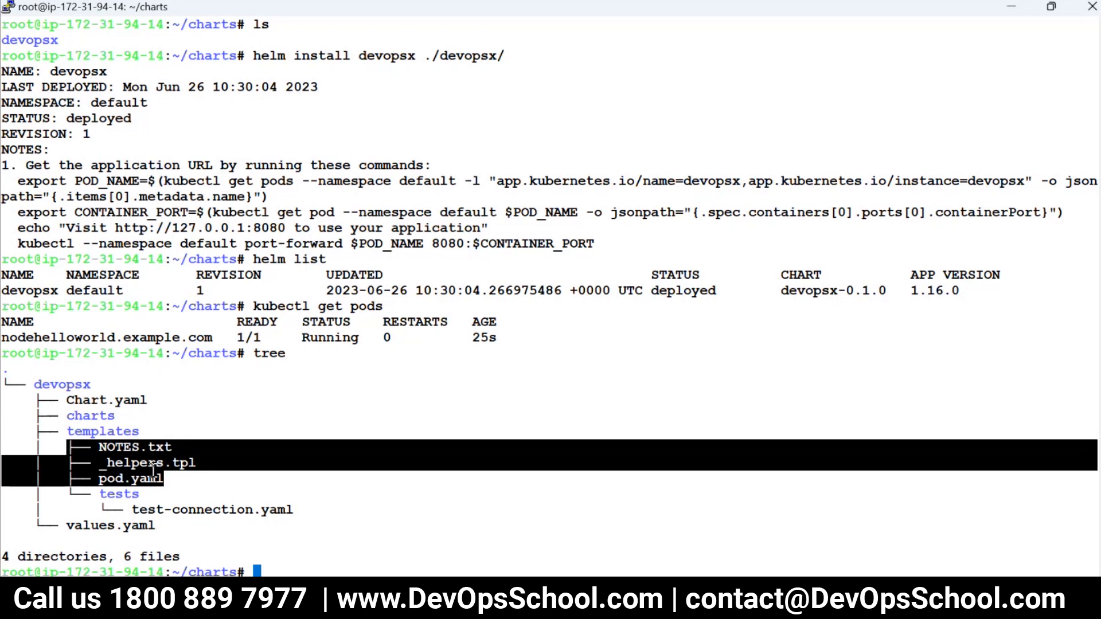
double_click(139, 480)
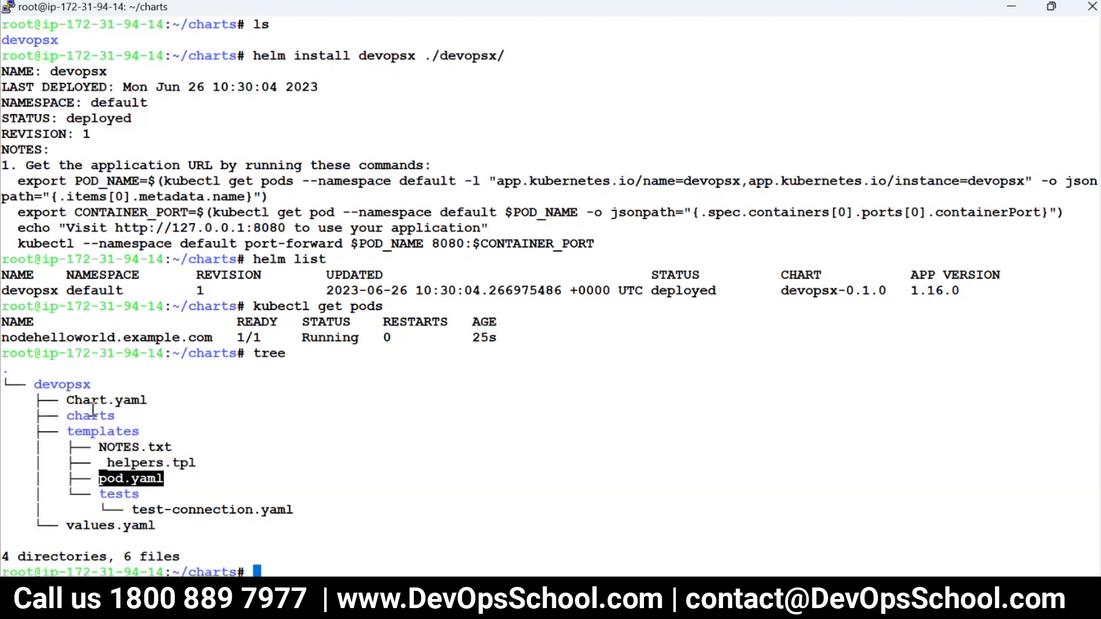
double_click(103, 511)
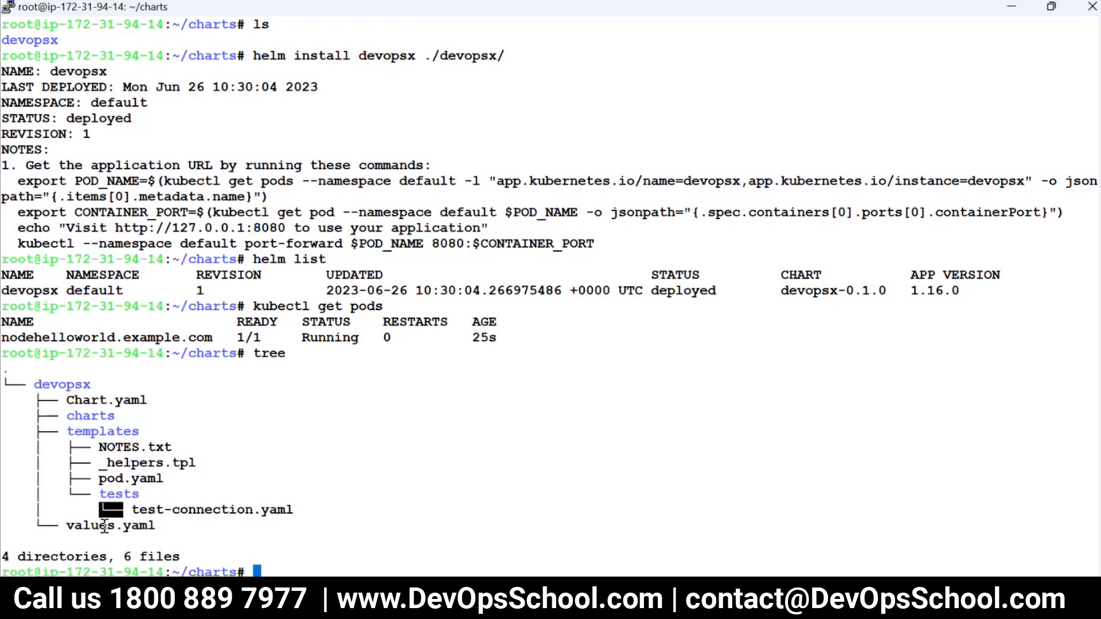
triple_click(108, 525)
double_click(165, 479)
drag(167, 478, 75, 446)
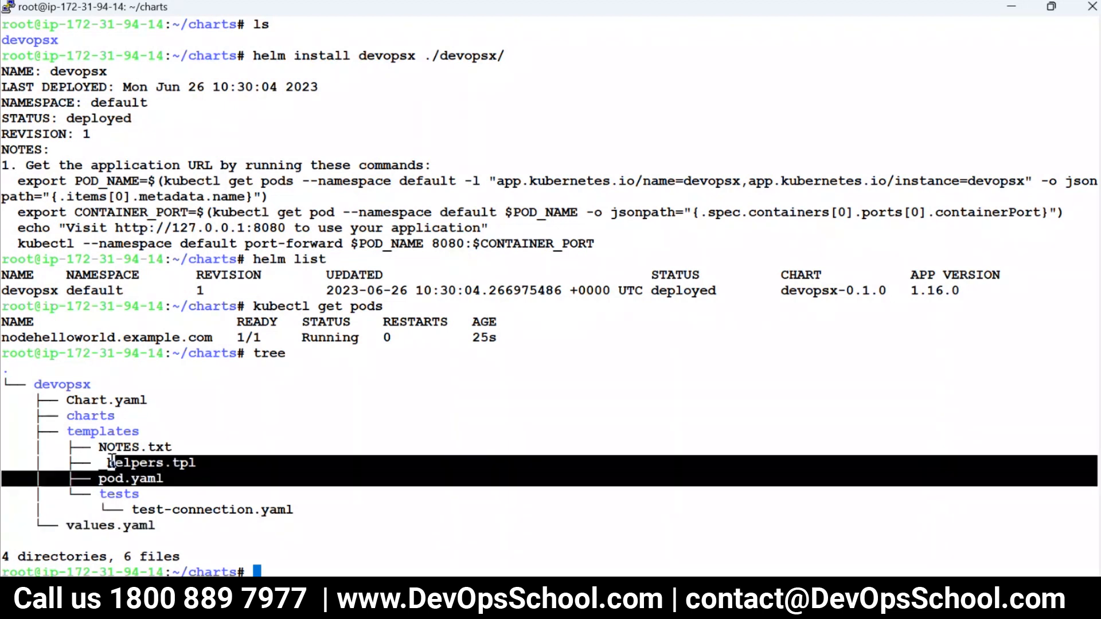
click(123, 457)
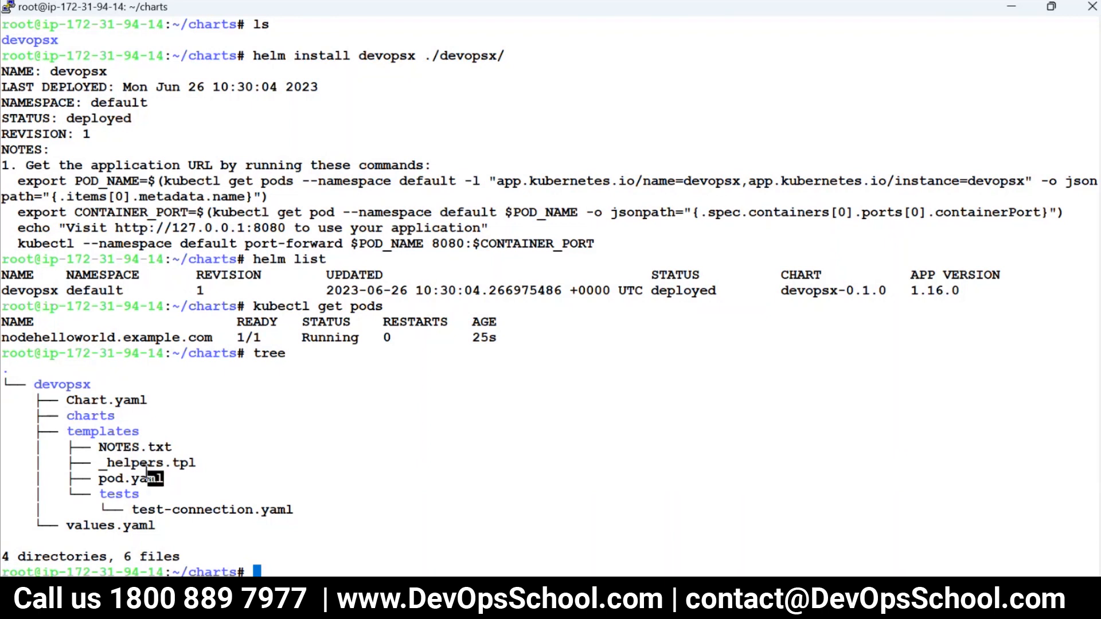
drag(164, 479, 85, 448)
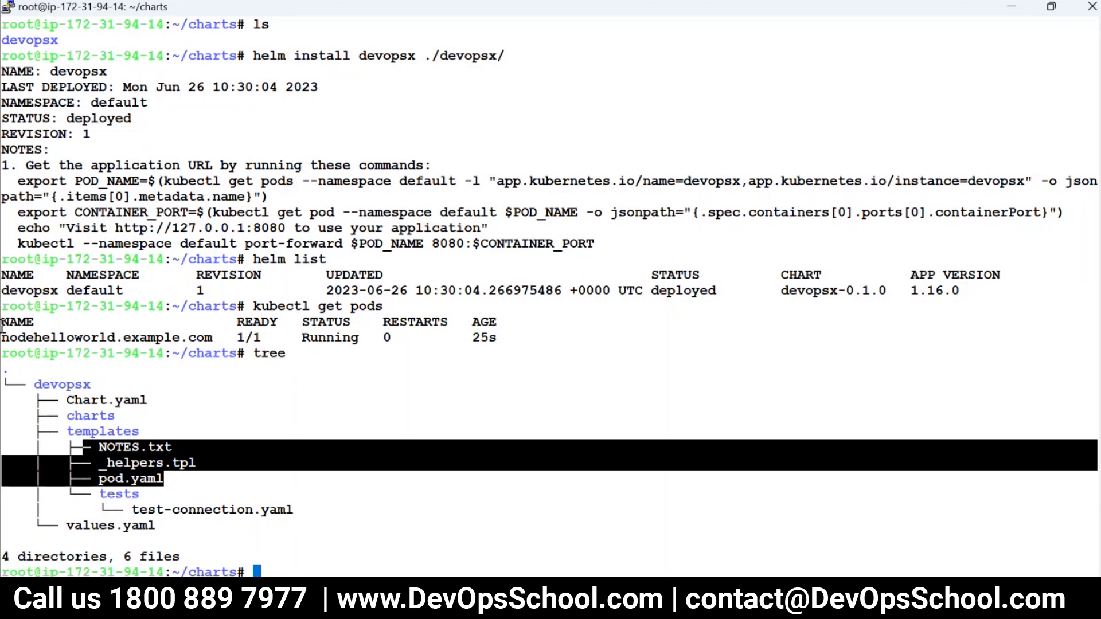
- Point out the devopsx release row, its default namespace, timestamp and the full helm install command
mouse_move(29, 291)
mouse_down()
mouse_move(137, 276)
mouse_move(95, 291)
mouse_up()
double_click(91, 291)
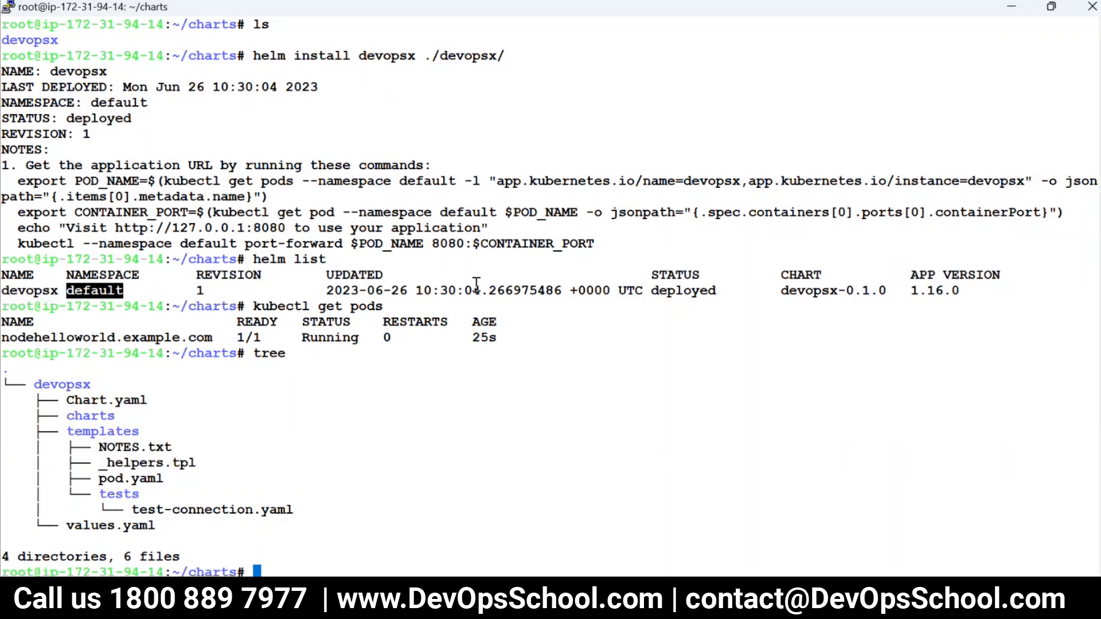
double_click(475, 288)
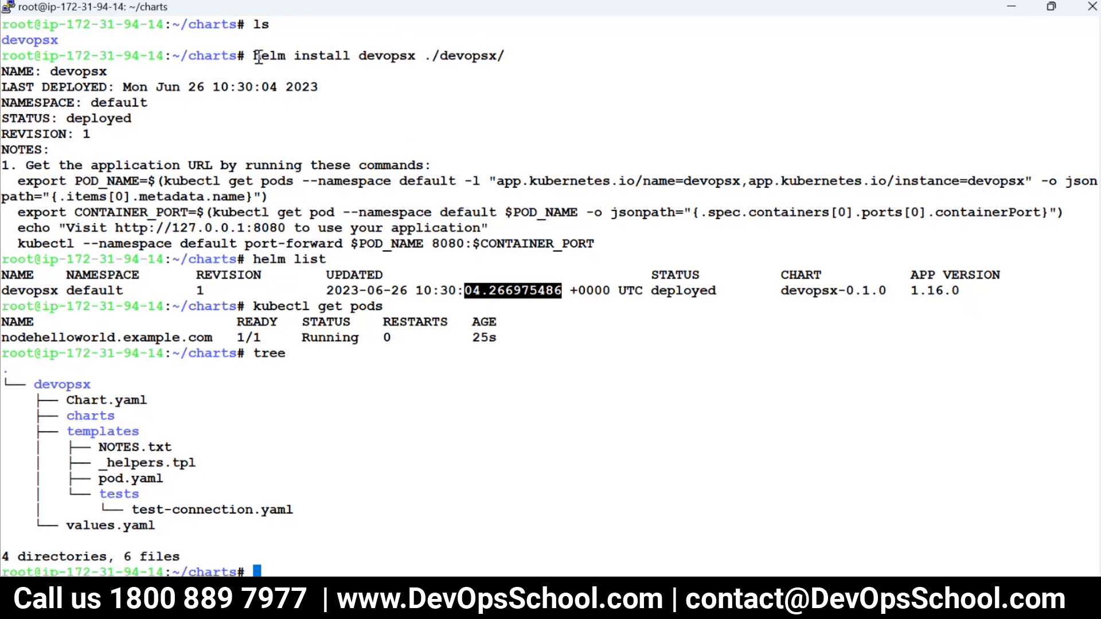
drag(255, 55, 510, 54)
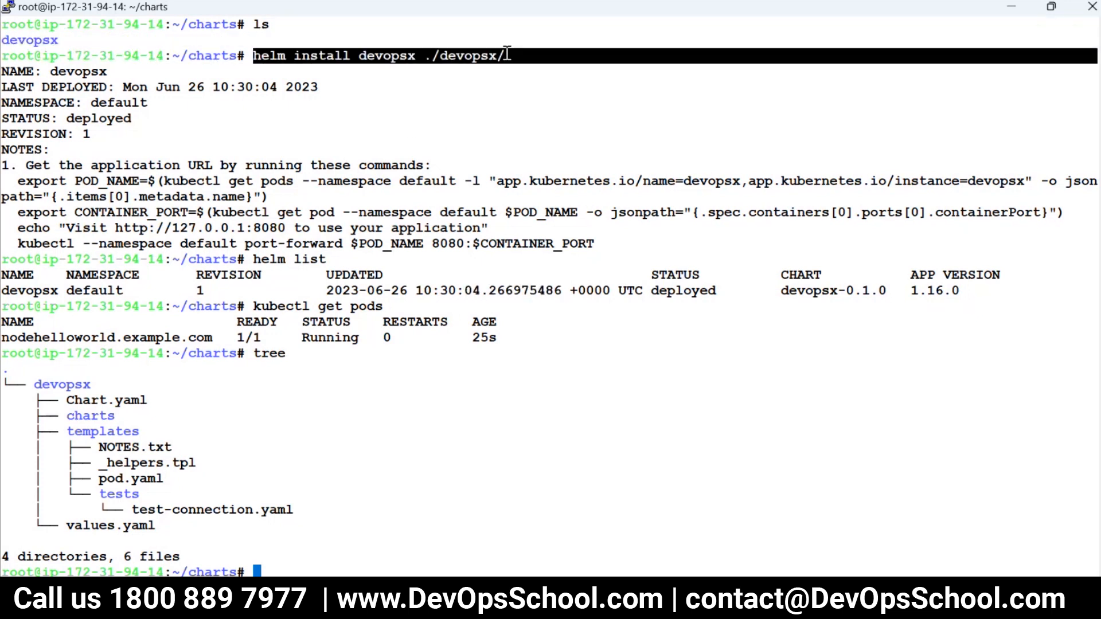
text(ls)
- Run ls showing only the devopsx chart, then highlight the _helpers.tpl and pod.yaml template entries
key(Return)
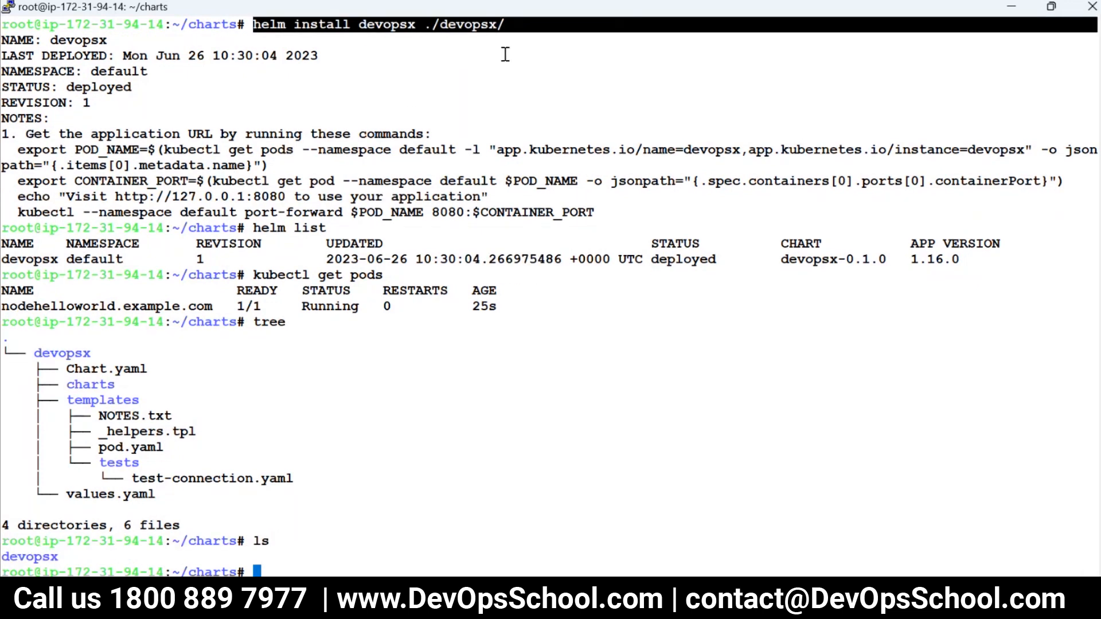
double_click(13, 560)
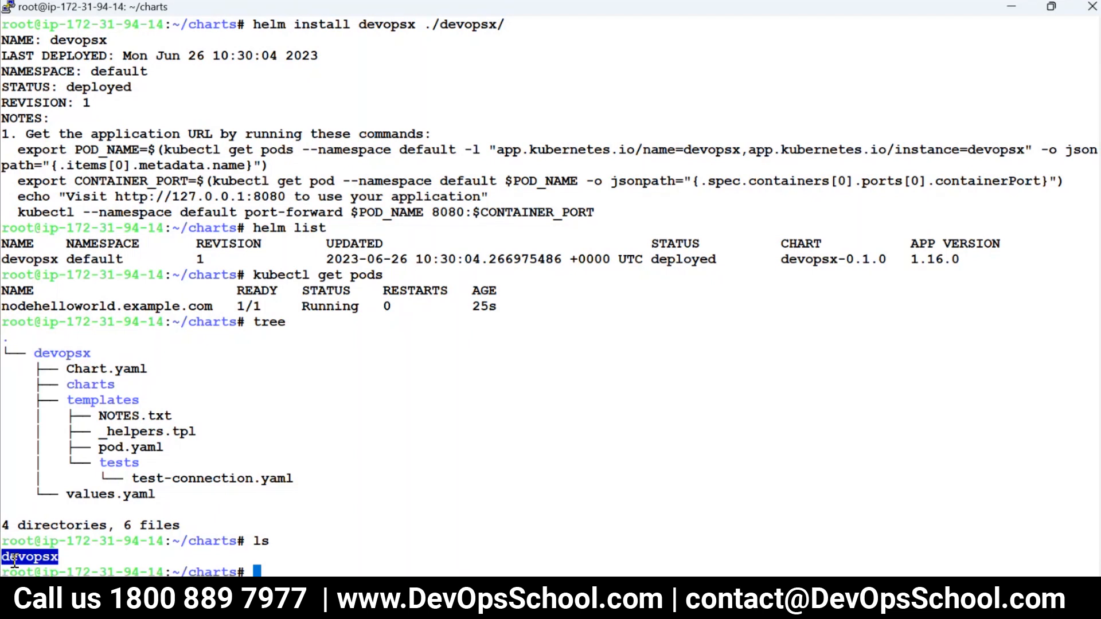
drag(162, 447, 87, 448)
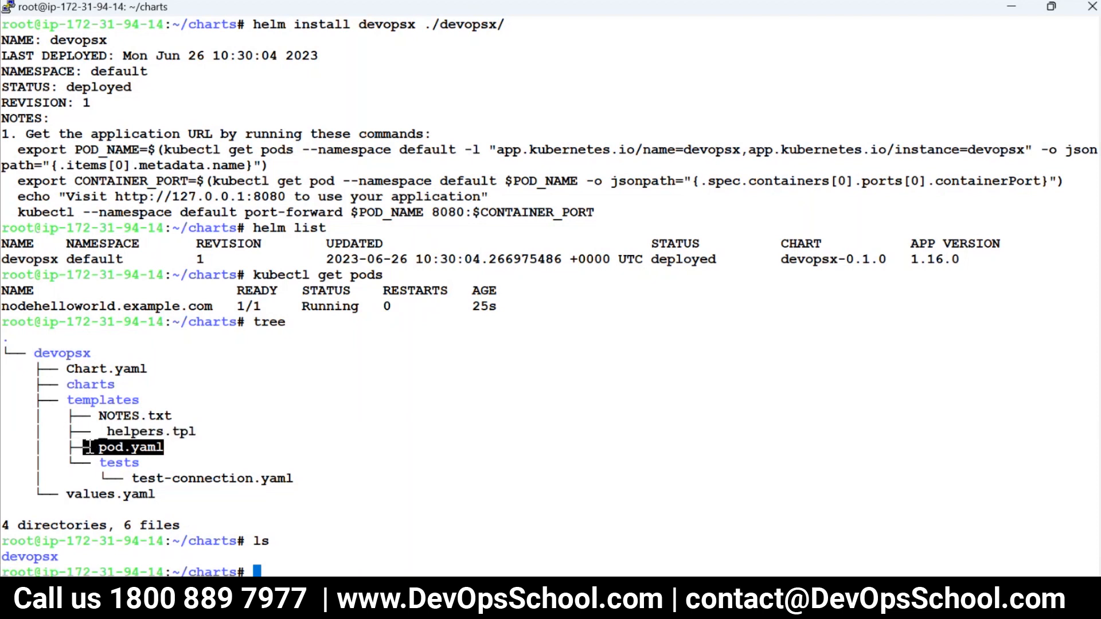
drag(87, 447, 103, 451)
drag(184, 452, 92, 431)
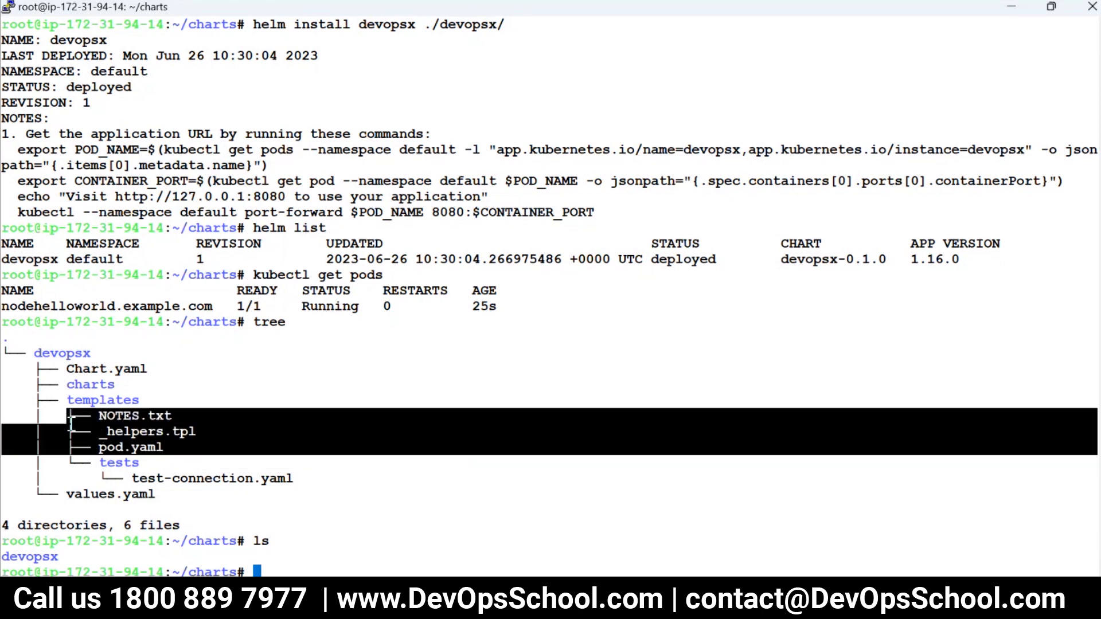
drag(163, 448, 93, 438)
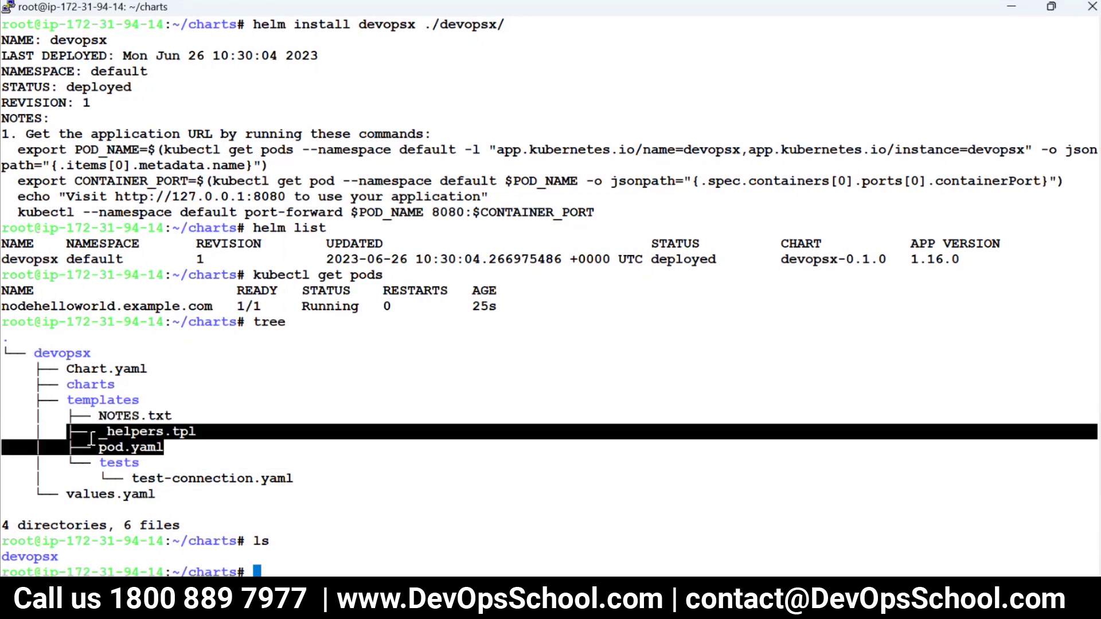
double_click(144, 452)
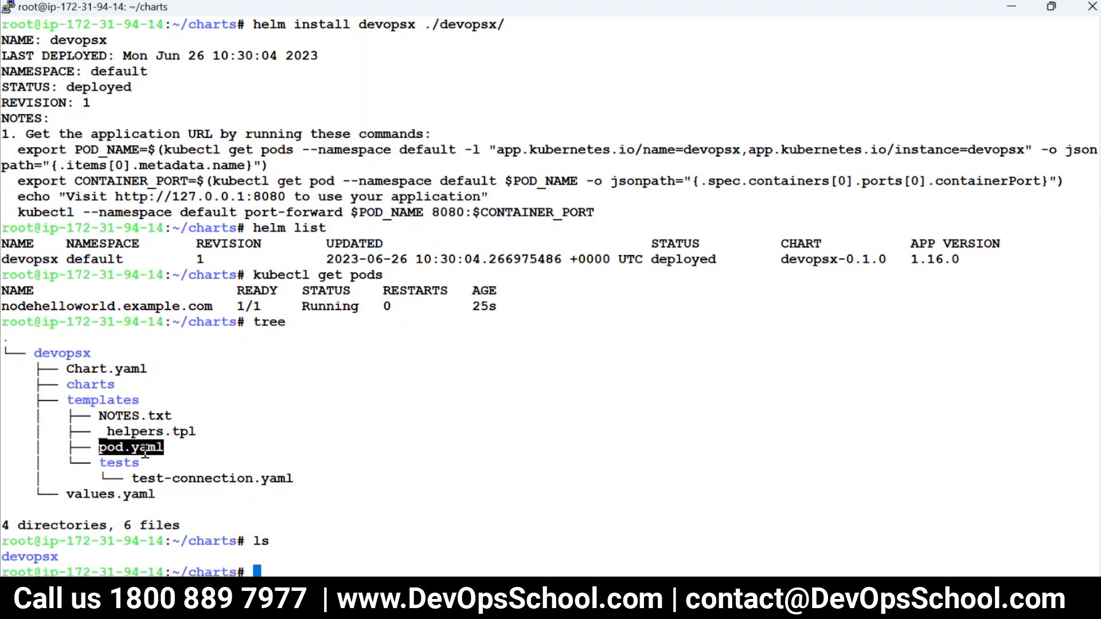
key(alt+Tab)
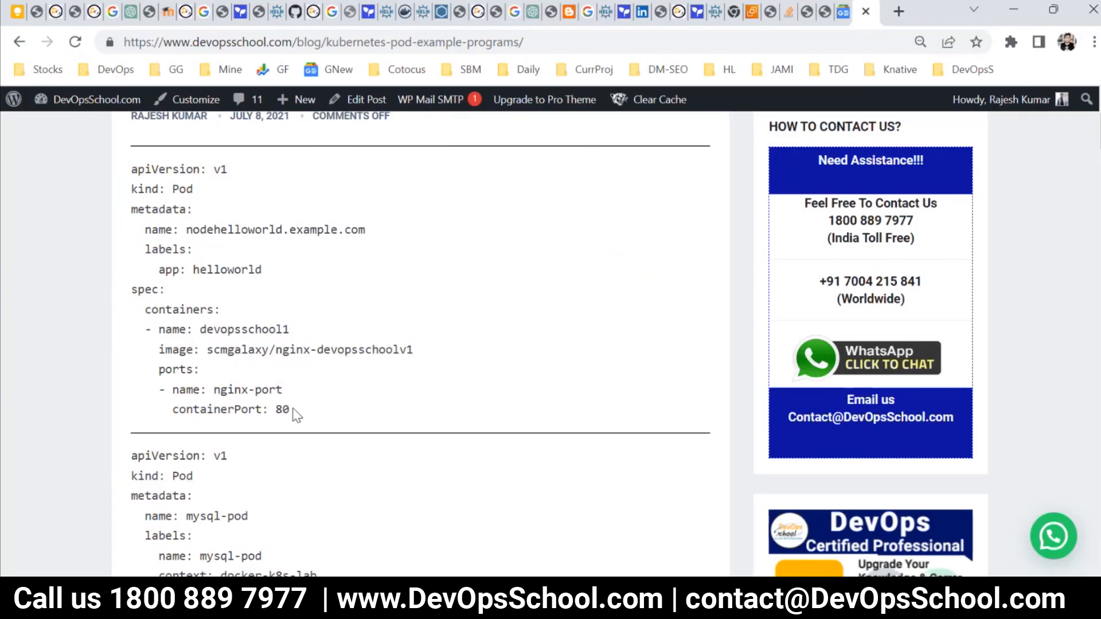
drag(292, 412, 121, 174)
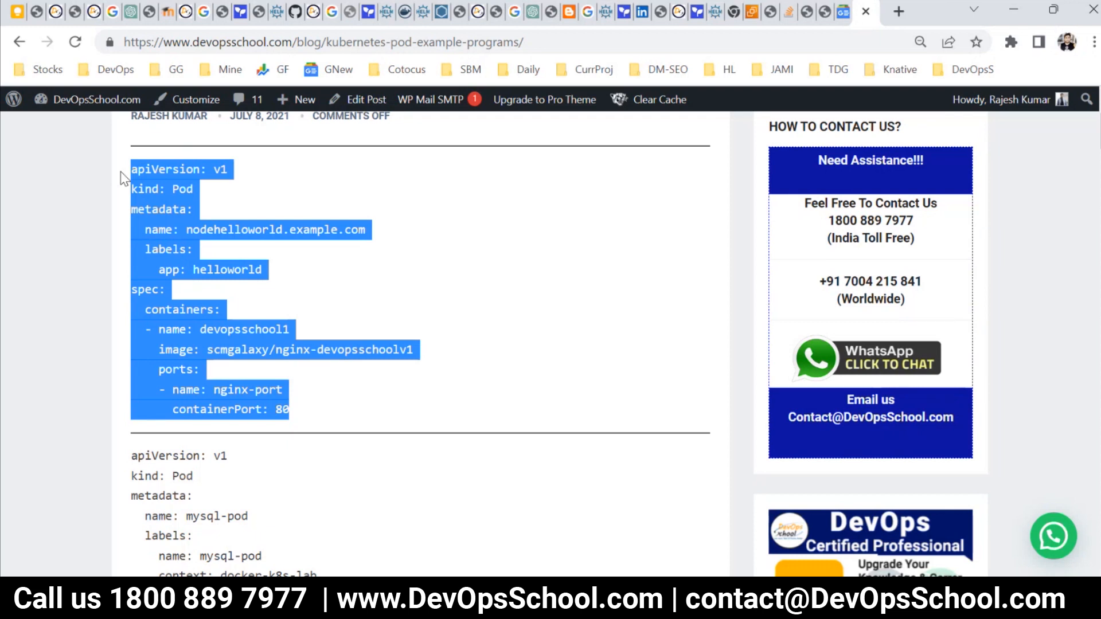
click(209, 233)
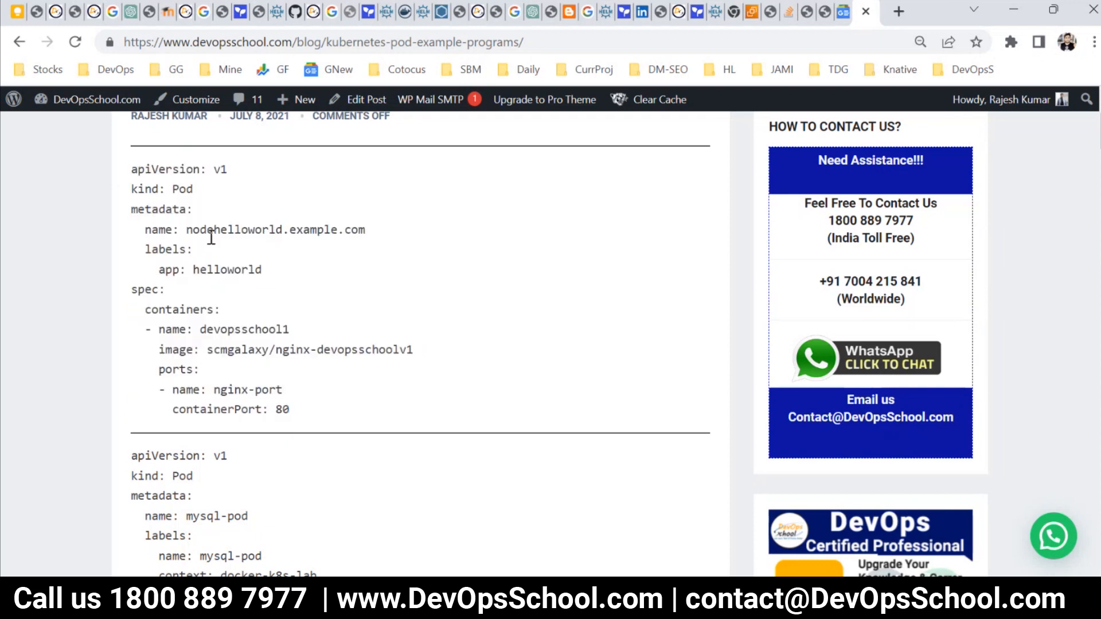
drag(186, 230, 368, 246)
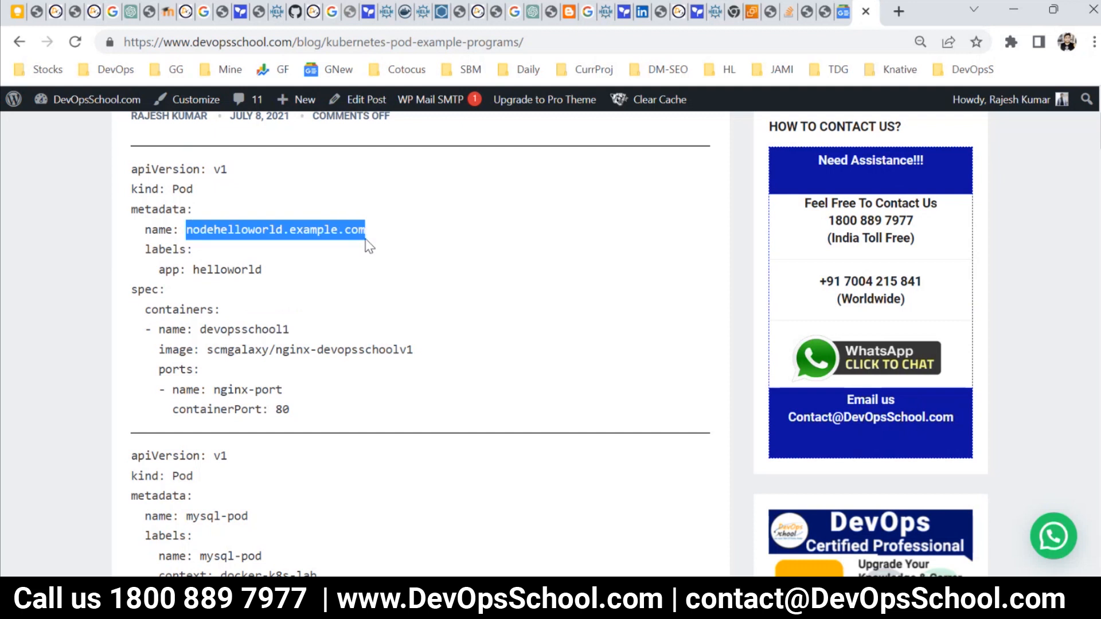
click(353, 286)
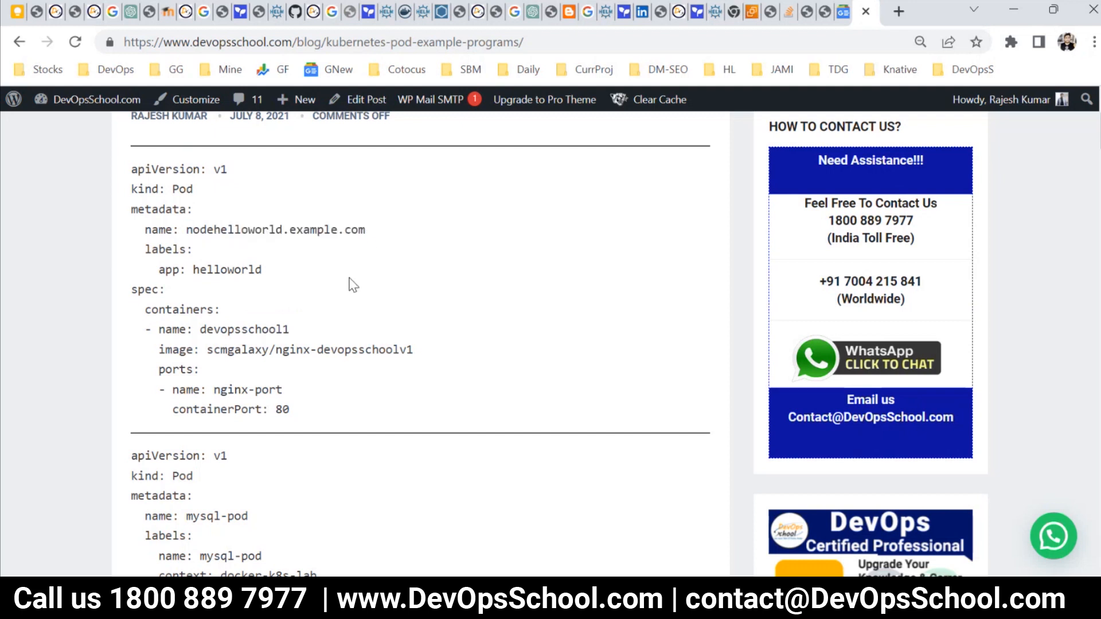
drag(186, 230, 364, 234)
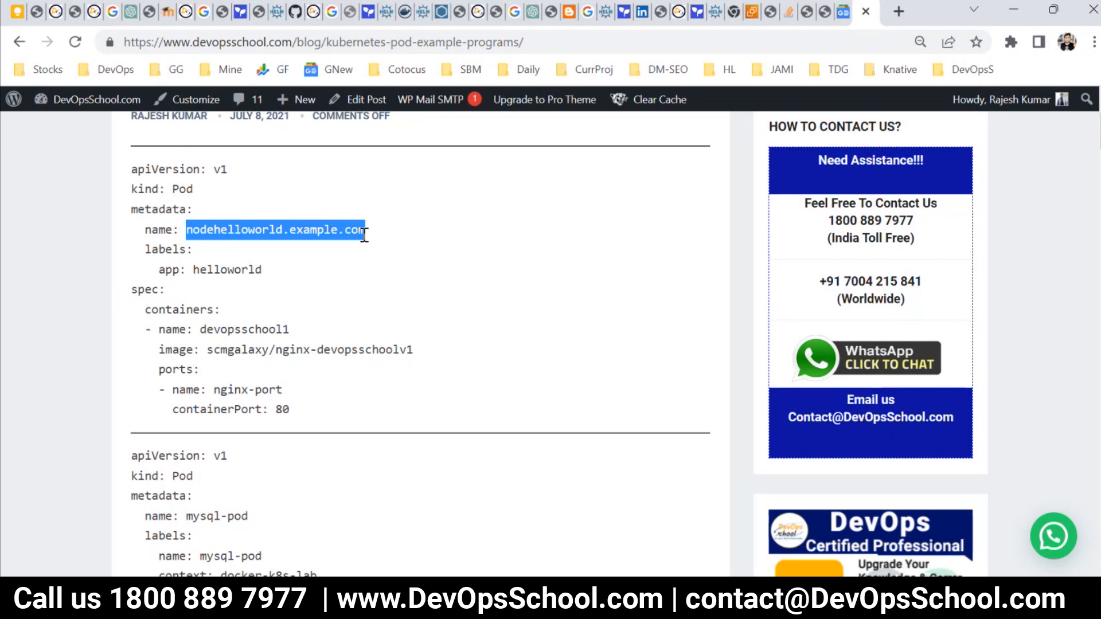
drag(414, 349, 204, 351)
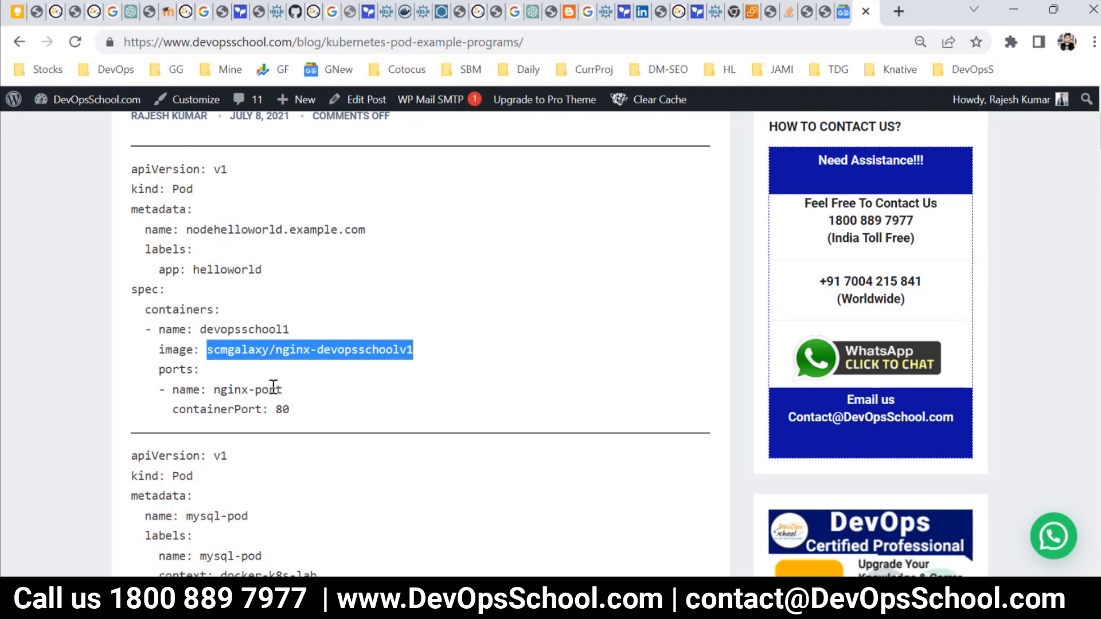
click(332, 409)
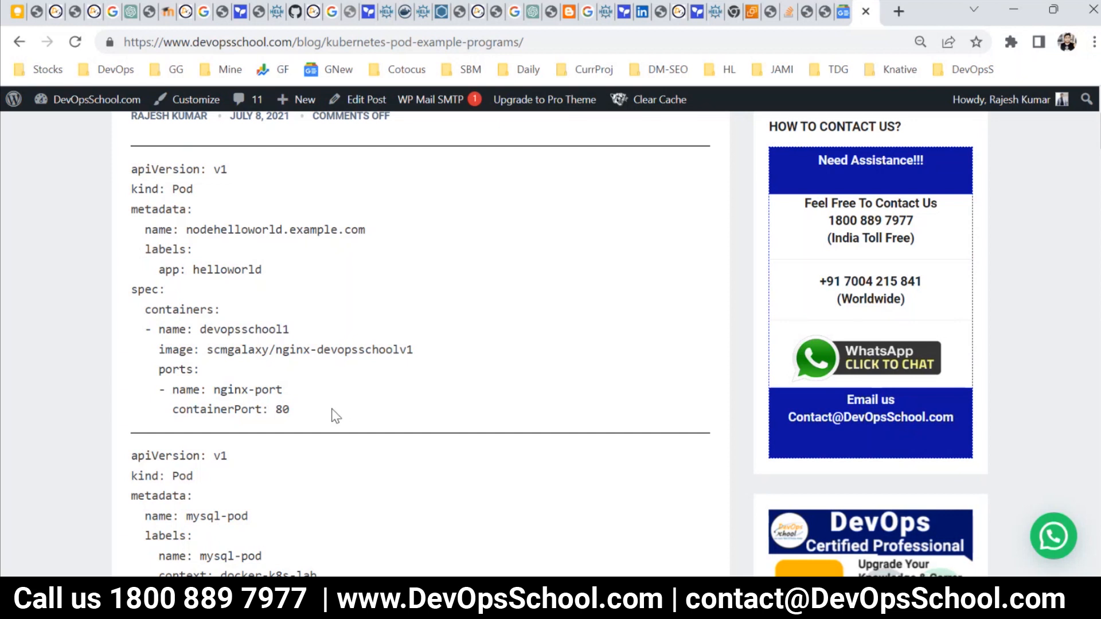
drag(315, 417, 131, 181)
click(257, 365)
drag(207, 349, 426, 358)
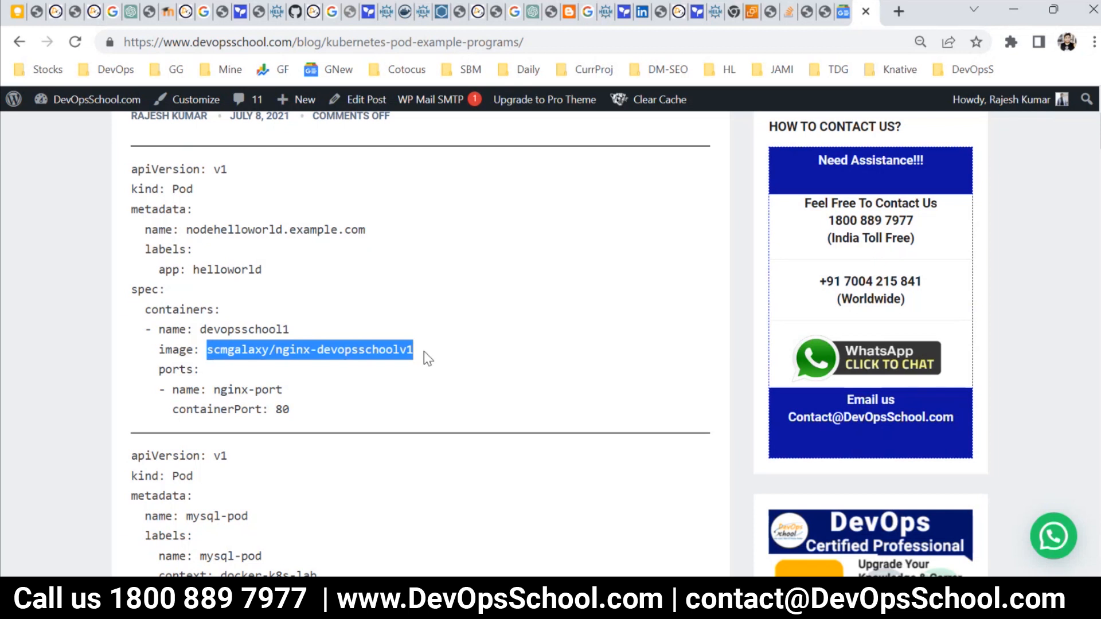
- Clear the terminal, run kubectl get pods -o wide and copy the pod IP 192.168.0.6
key(alt+Tab)
text(clear)
key(Return)
text(kubectl tet)
key(BackSpace)
key(BackSpace)
key(BackSpace)
key(BackSpace)
text(get pods --)
key(BackSpace)
text(o wide)
key(Return)
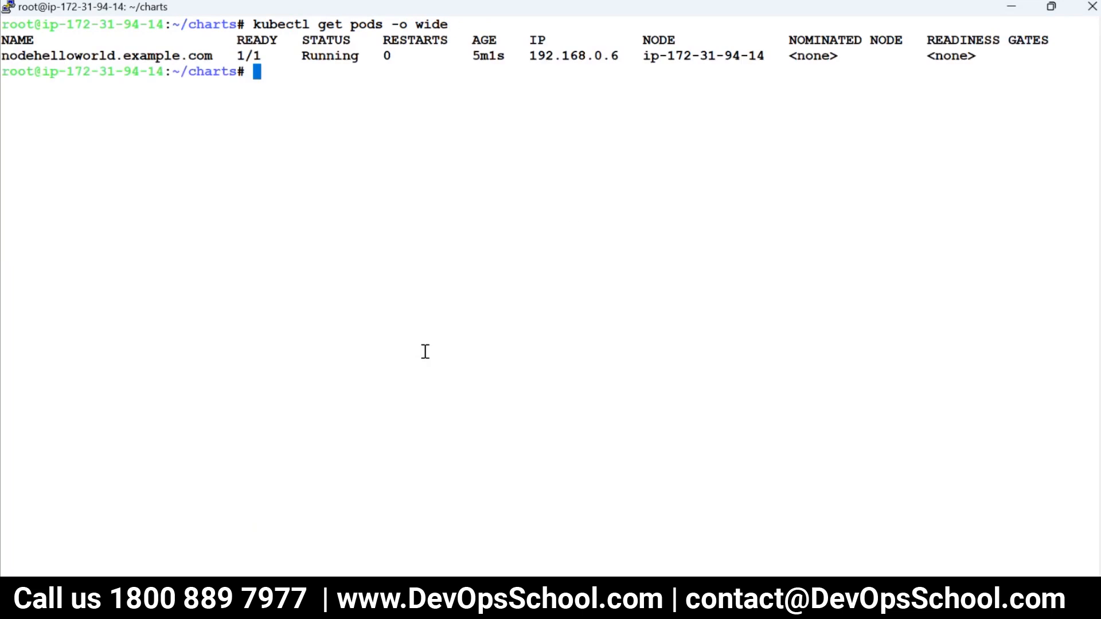
double_click(593, 62)
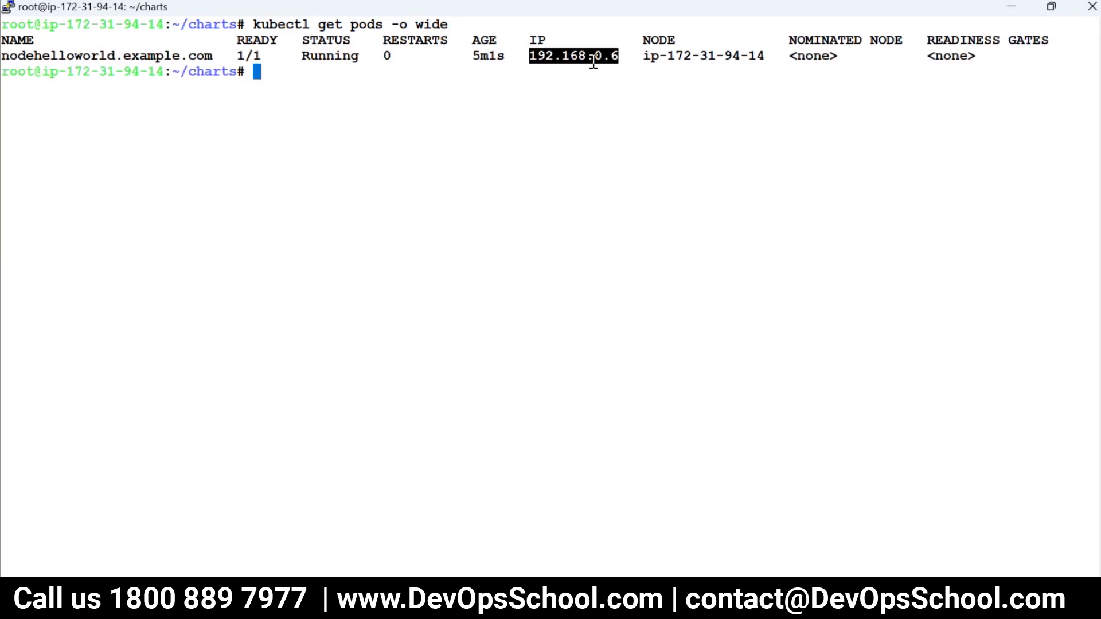
text(curl http://)
right_click(593, 62)
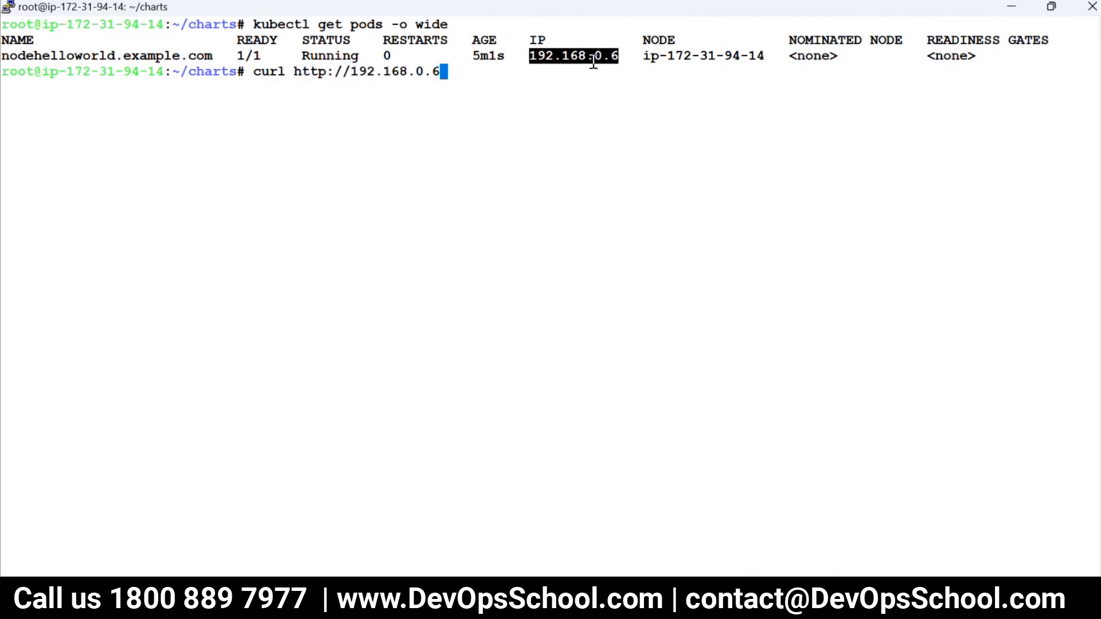
key(Return)
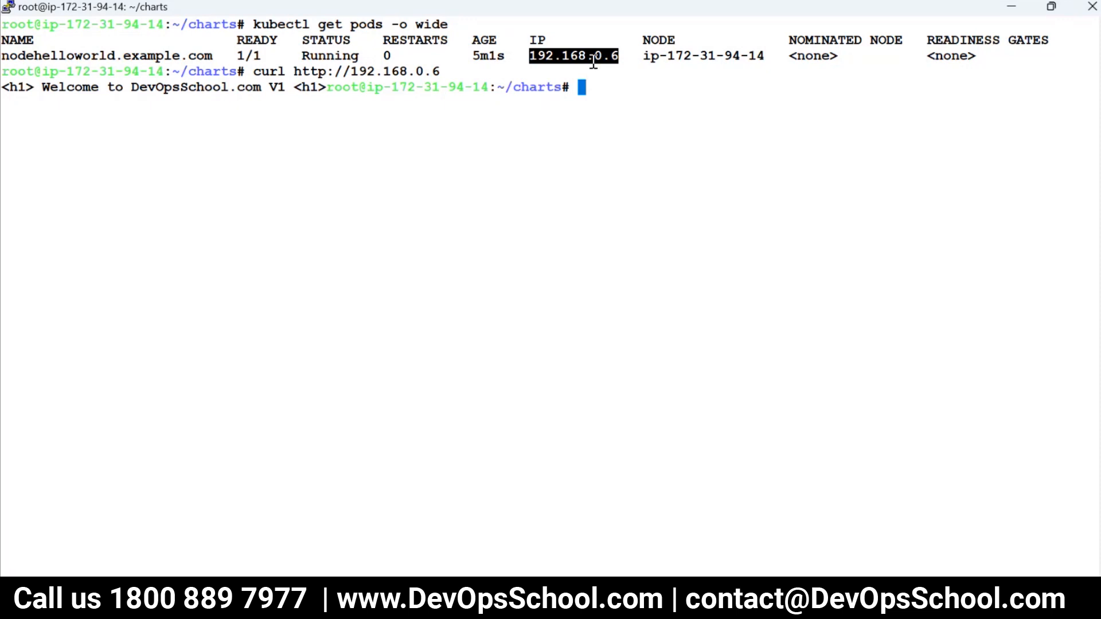
key(ctrl+c)
key(alt+Tab)
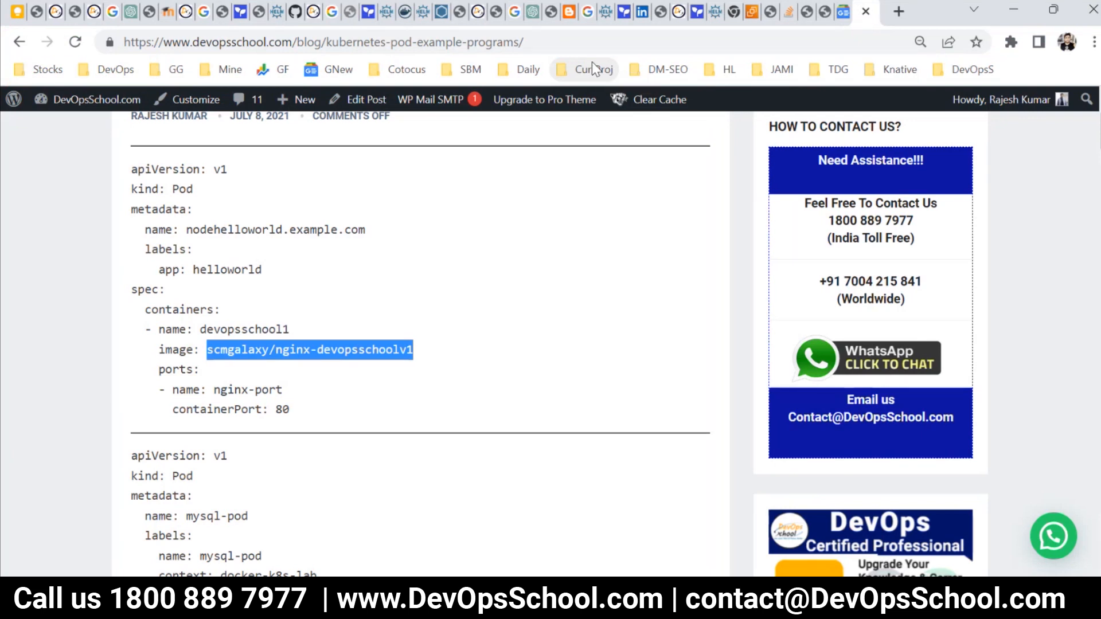
key(alt+Tab)
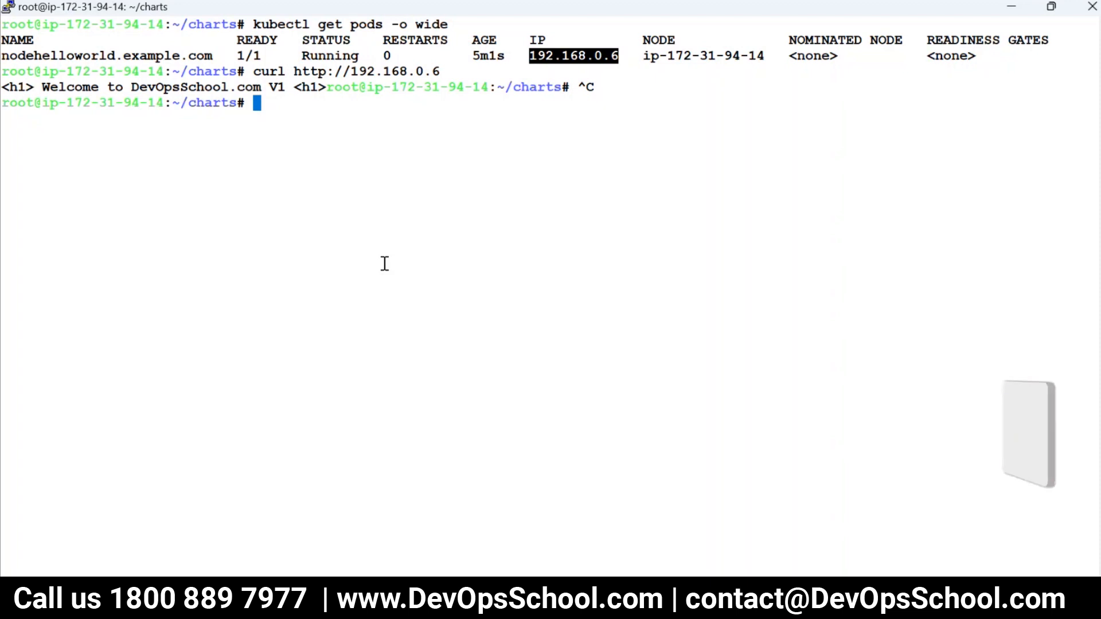
text(tree)
- Run tree and highlight the devopsx chart contents and its template files NOTES.txt to pod.yaml
key(Return)
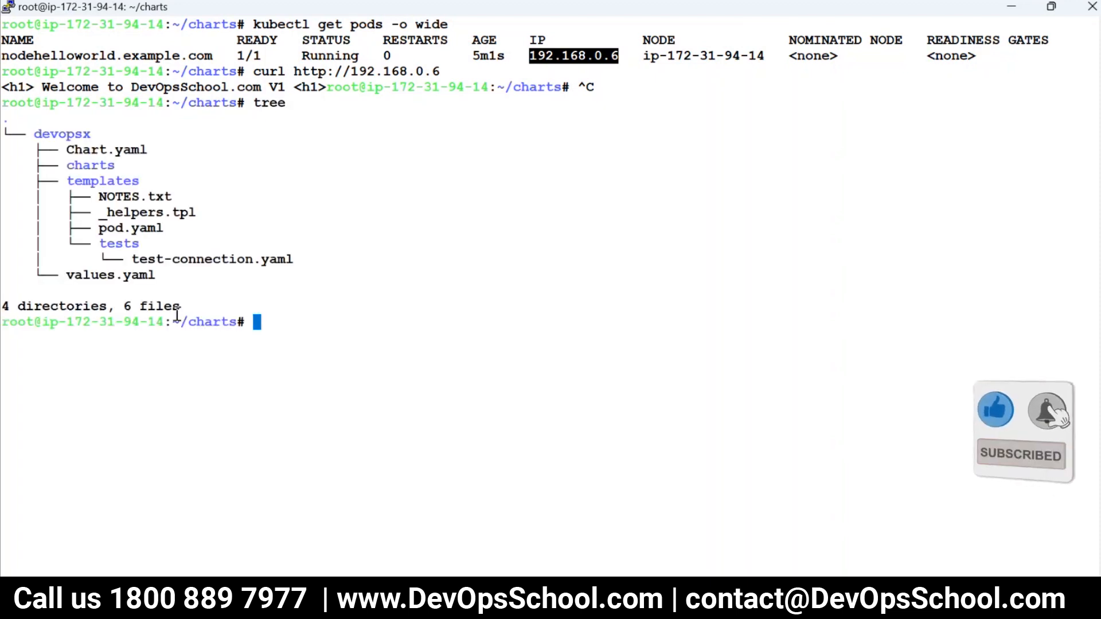
drag(35, 134, 159, 258)
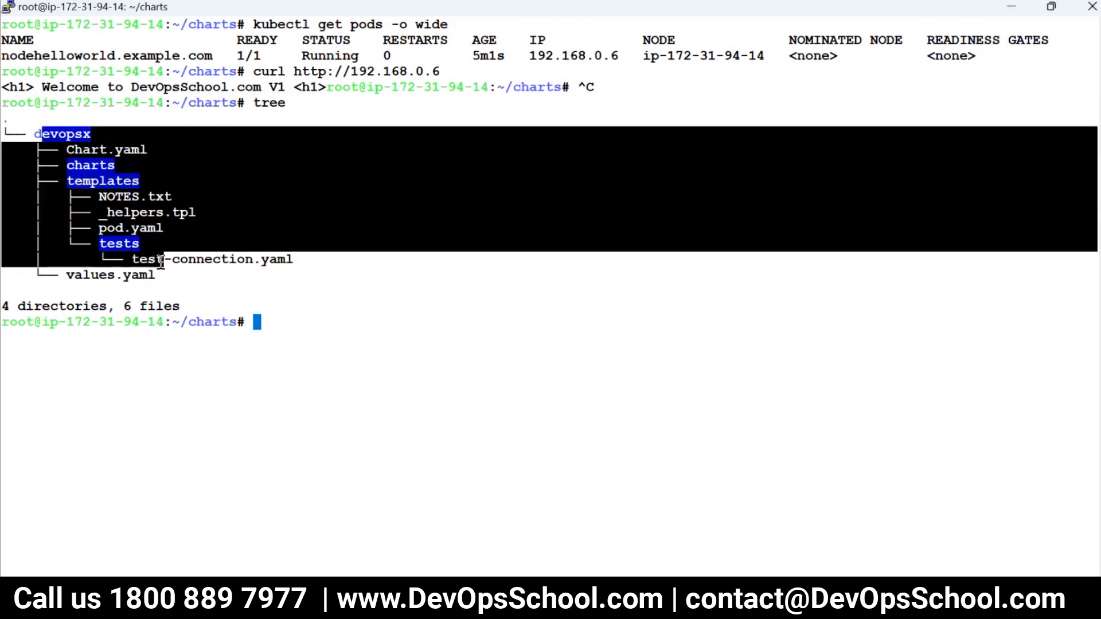
click(159, 259)
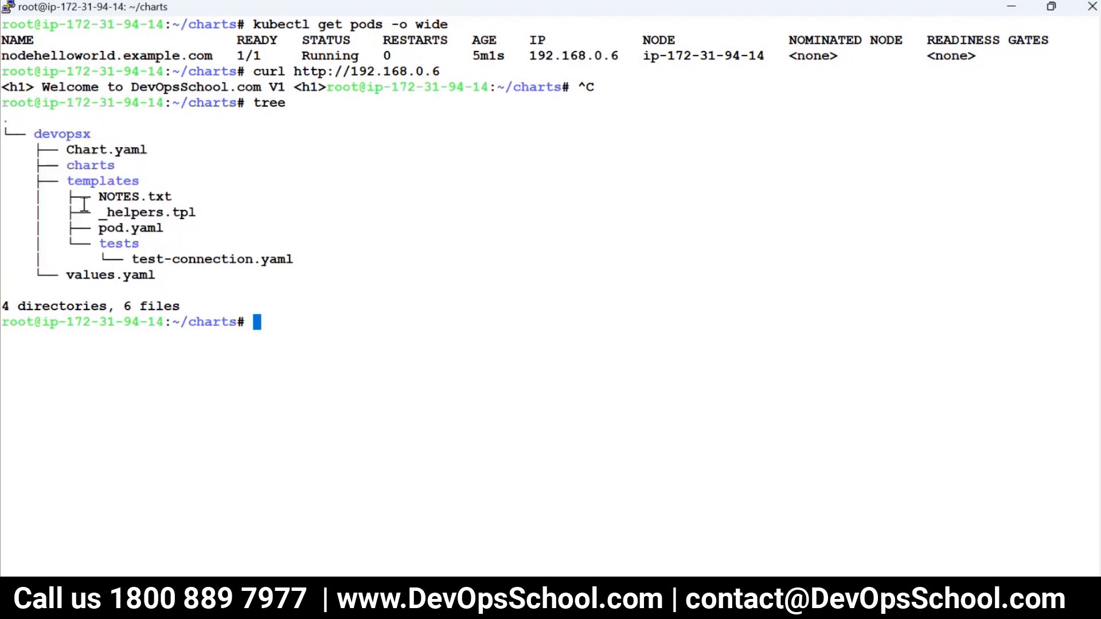
drag(78, 199, 169, 228)
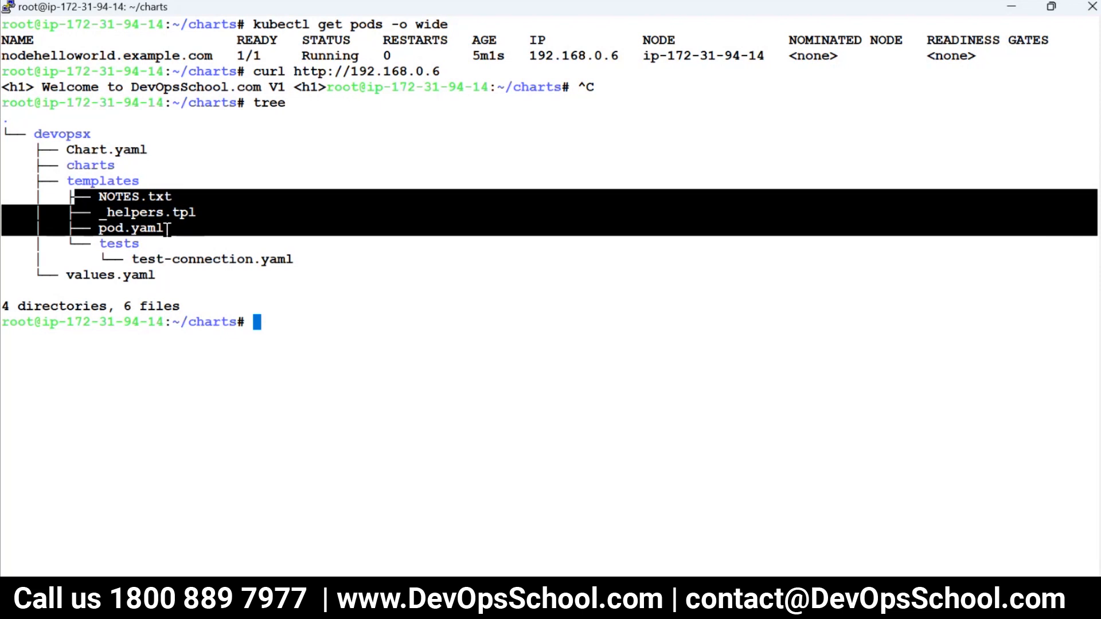
drag(168, 229, 89, 187)
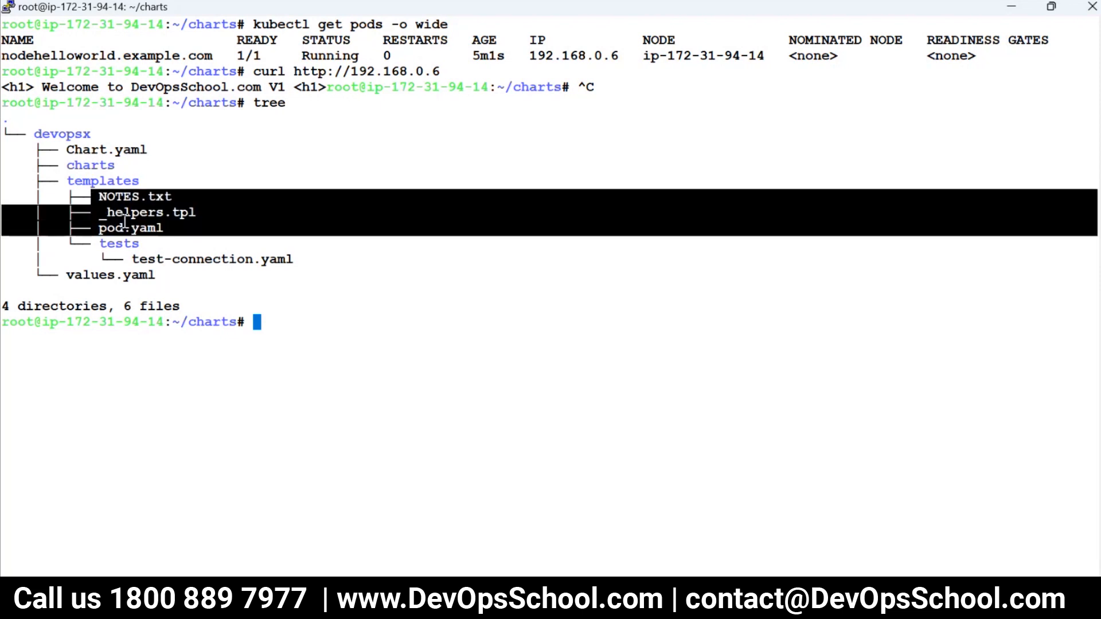
click(89, 187)
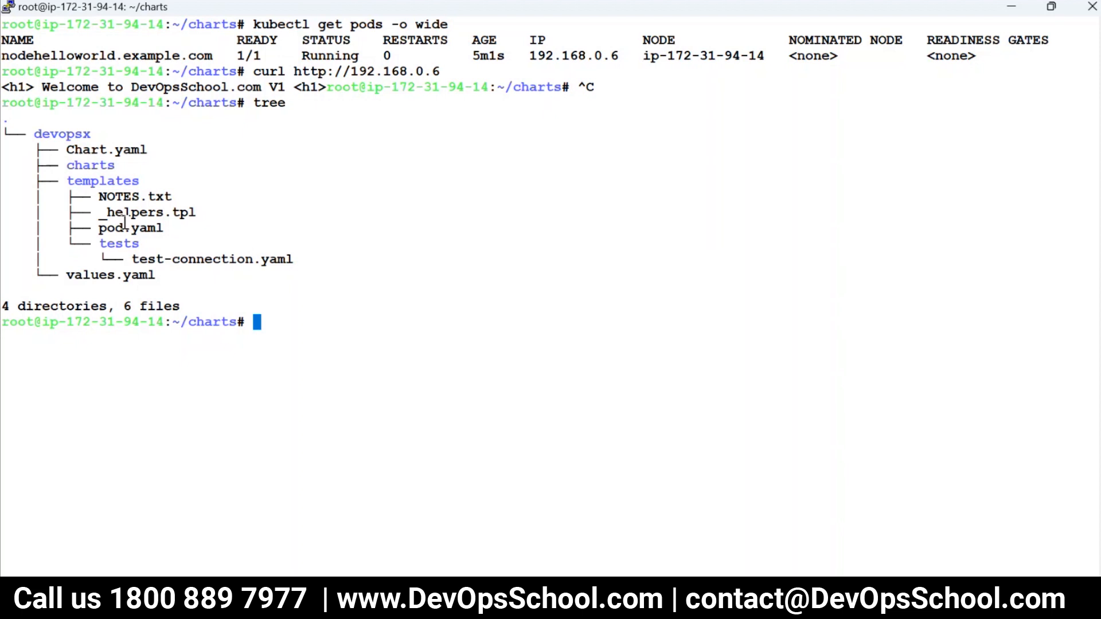
text(history)
- Run history and copy the helm create devopsx command from it
key(Return)
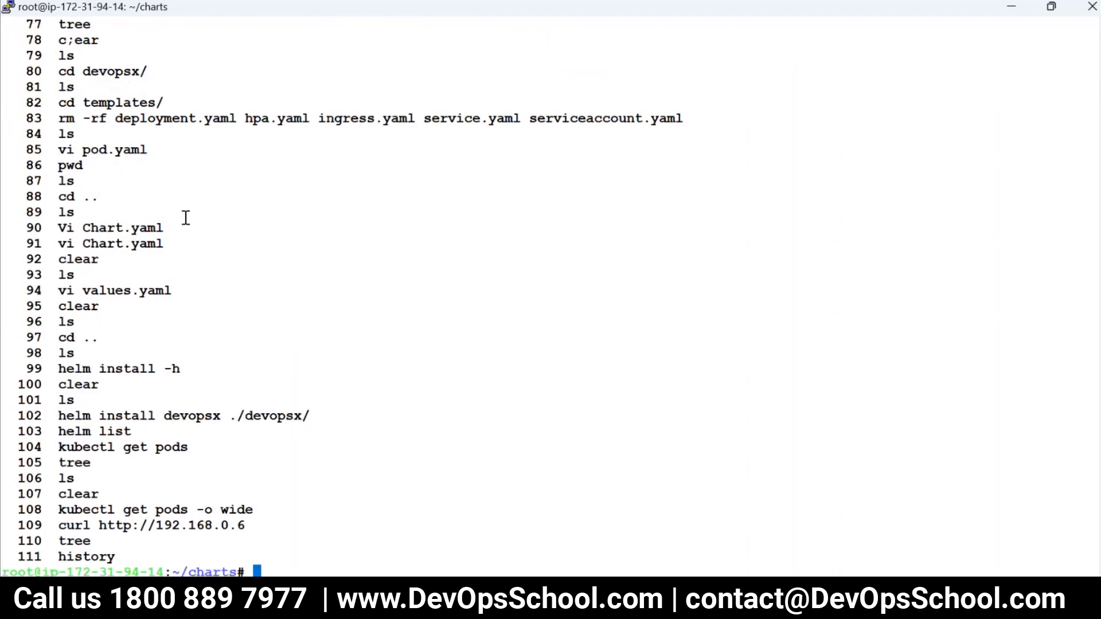
scroll(177, 259, up, 12)
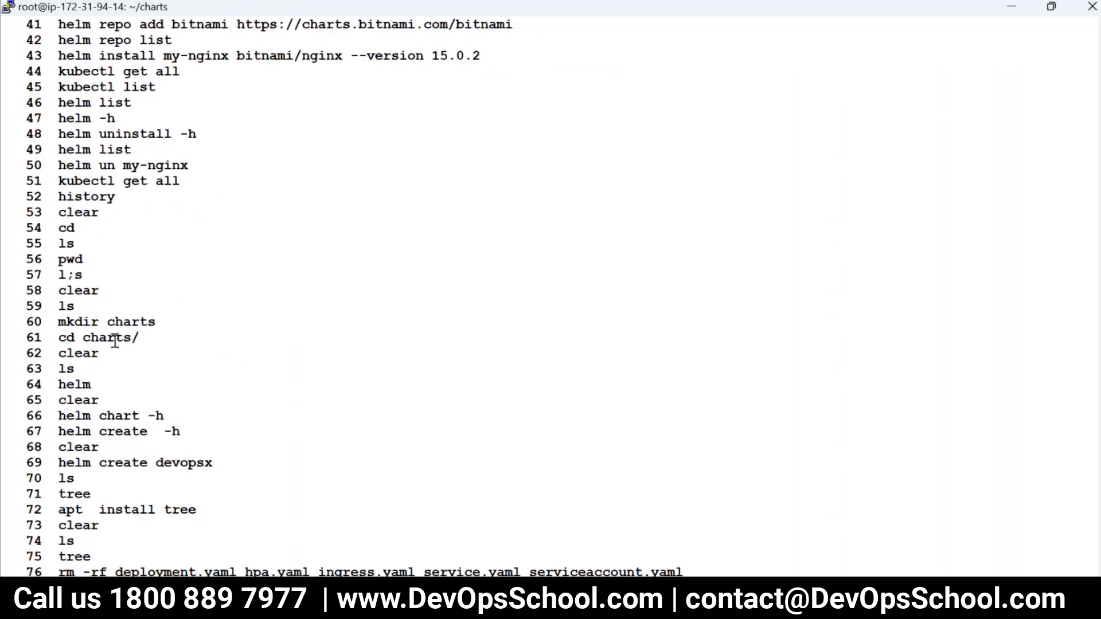
scroll(116, 259, down, 6)
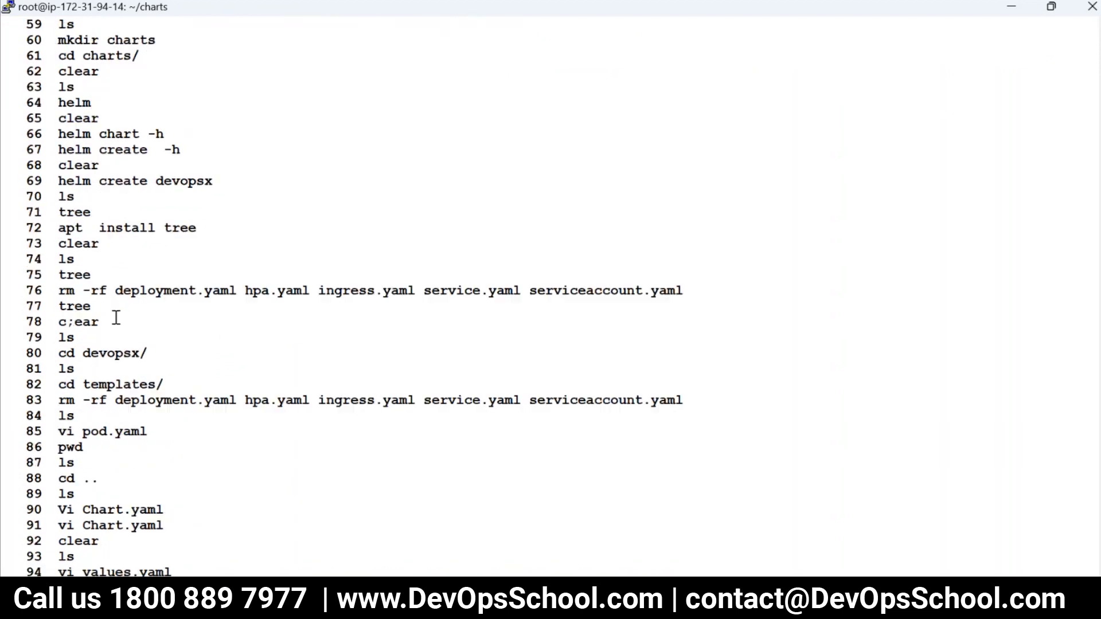
drag(58, 183, 213, 185)
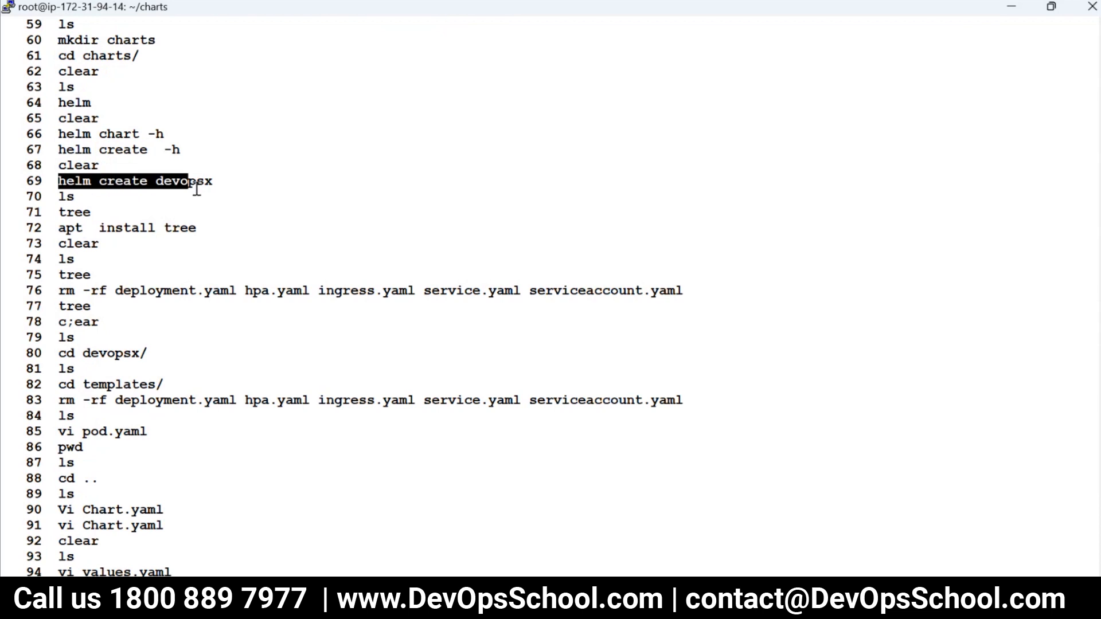
- Launch Notepad via Win+R and paste helm create devopsx as the first summary line
key(super+r)
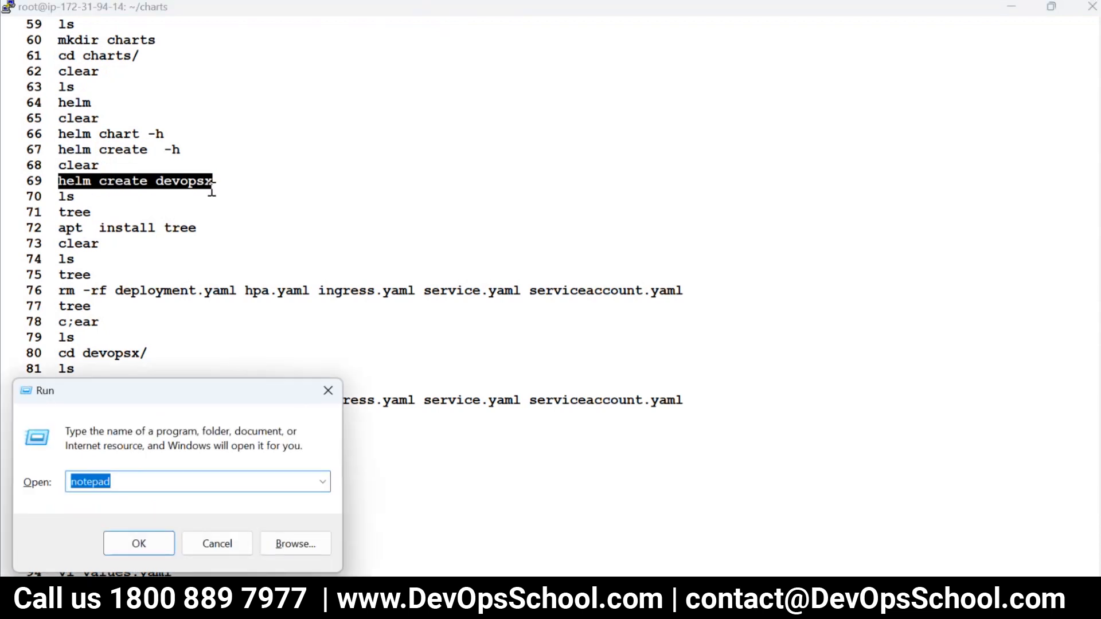
key(Return)
key(ctrl+v)
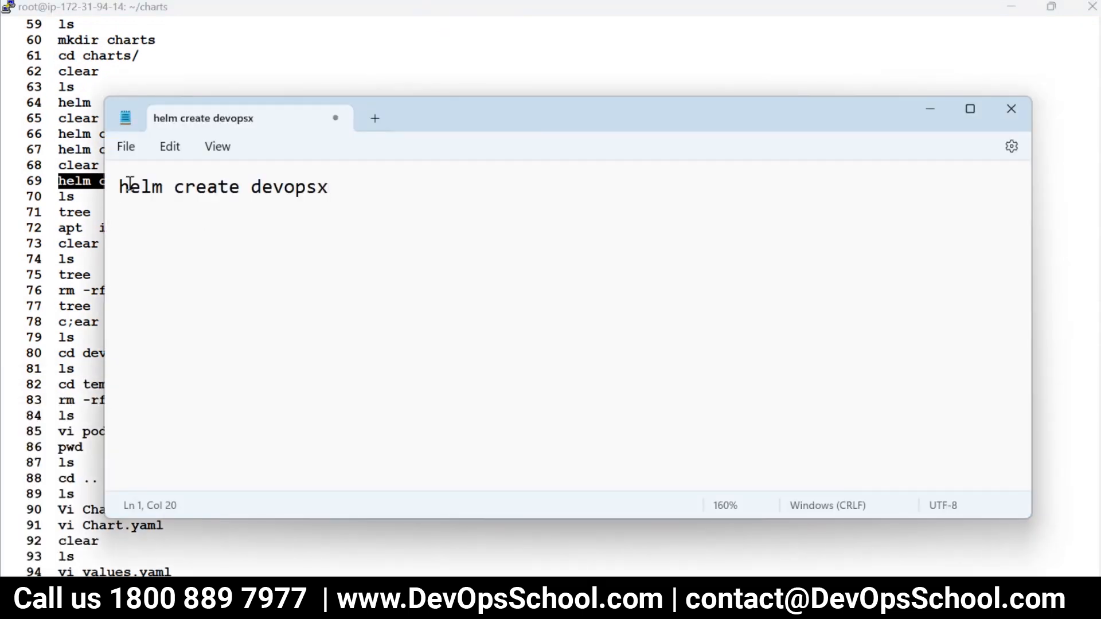
triple_click(110, 189)
click(115, 189)
text($)
- Add a cd devopsx/templates/ line, assembled from the cd commands in the PuTTY history
key(alt+Tab)
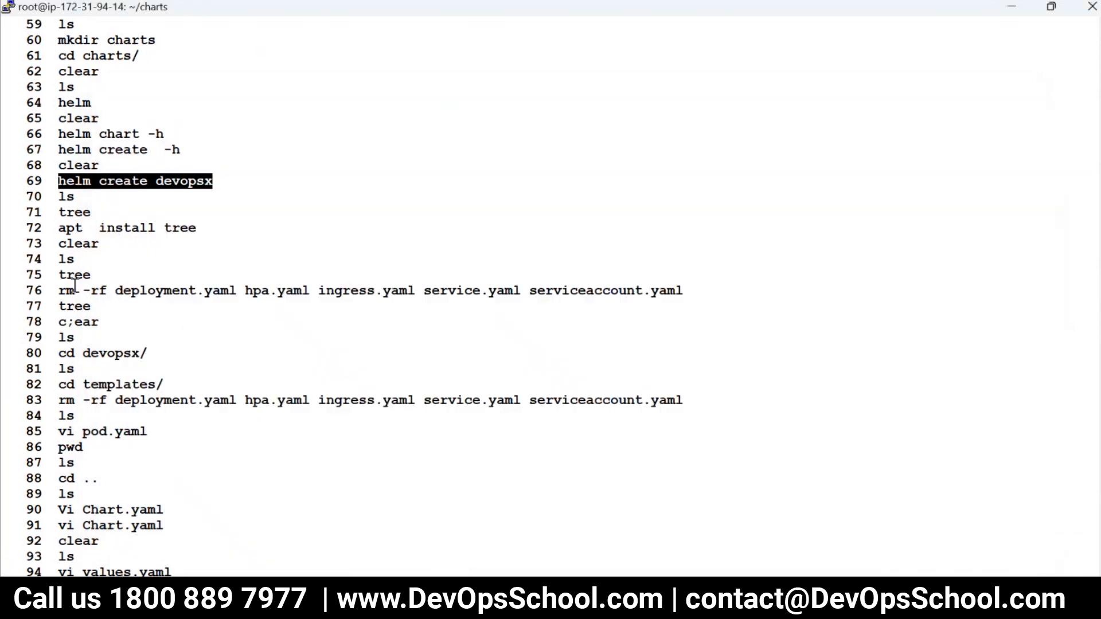
drag(59, 353, 144, 353)
key(ctrl+c)
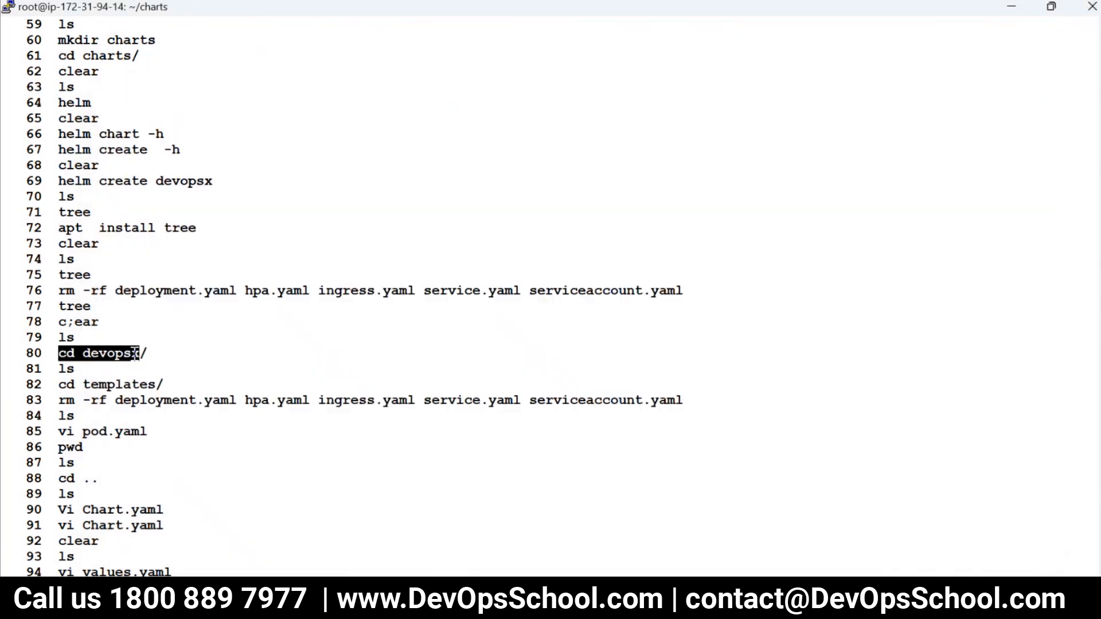
scroll(189, 335, down, 6)
key(alt+Tab)
click(378, 195)
key(Return)
text($ helm create devopsx)
key(ctrl+v)
key(alt+Tab)
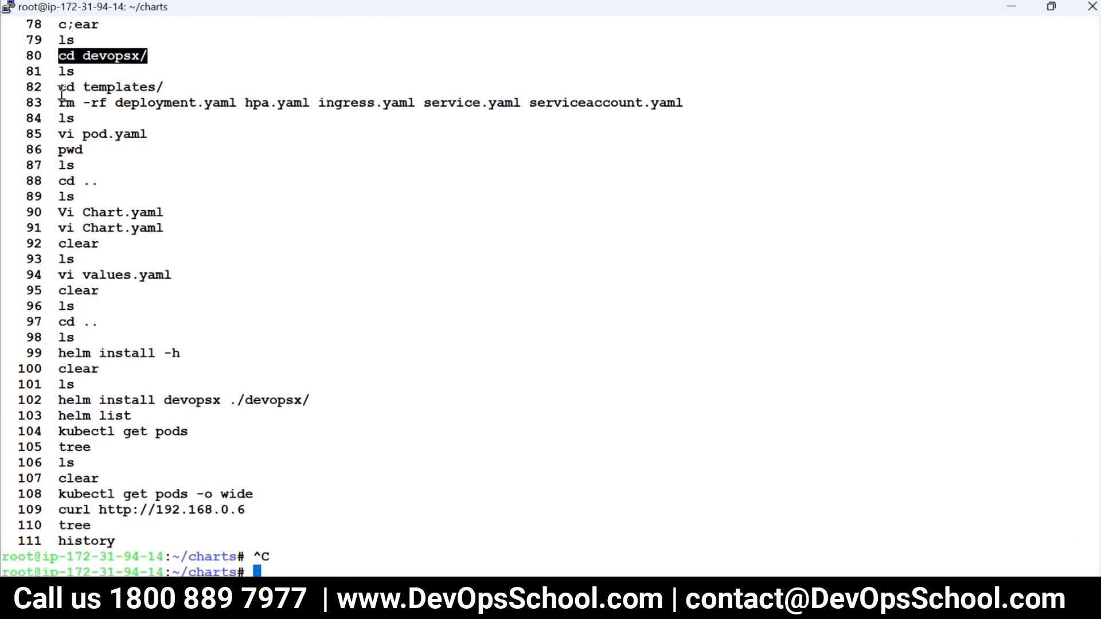
mouse_move(59, 87)
mouse_down()
mouse_move(163, 87)
mouse_move(82, 87)
mouse_up()
key(ctrl+c)
key(alt+Tab)
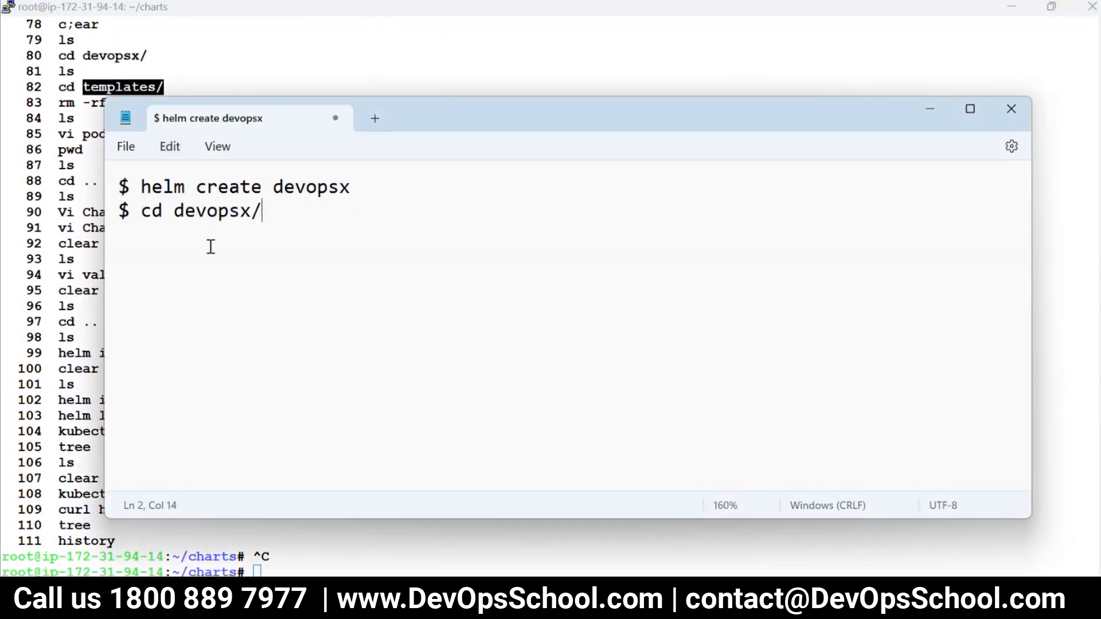
key(ctrl+v)
- Add the rm -rf of the default templates and vi pod.yaml lines copied from the history
key(alt+Tab)
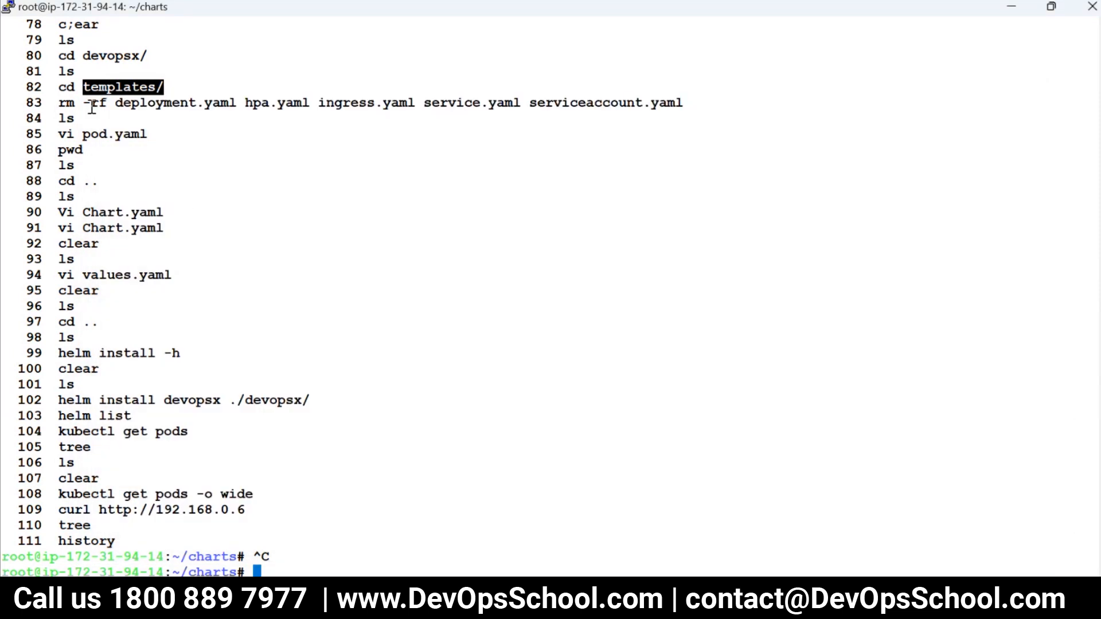
drag(59, 102, 685, 104)
key(ctrl+c)
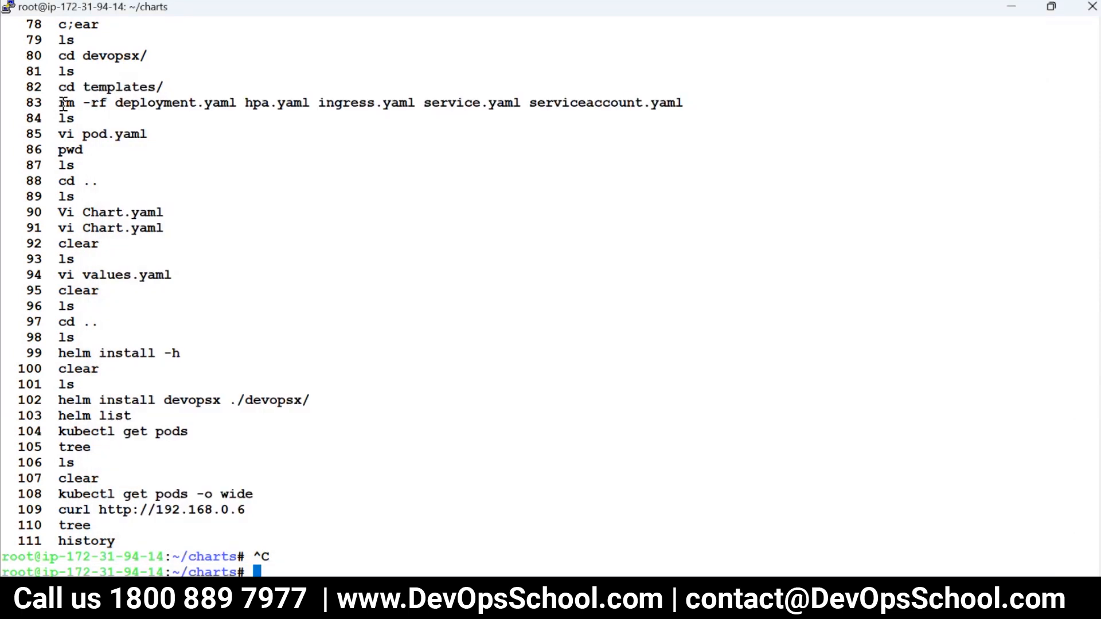
key(alt+Tab)
key(Return)
text($)
key(ctrl+v)
key(alt+Tab)
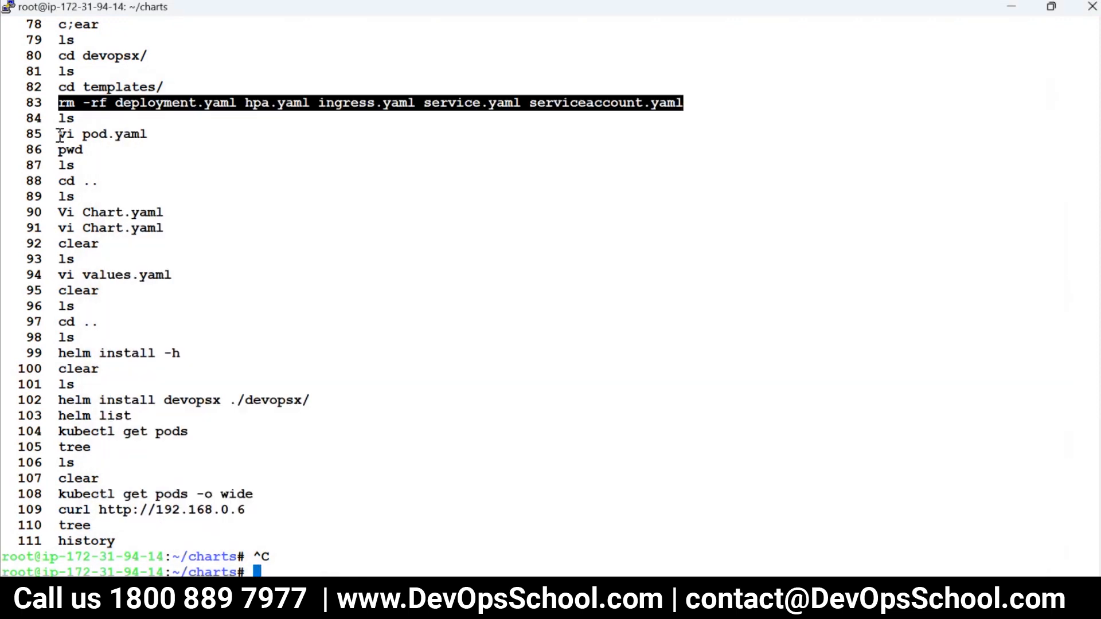
drag(60, 134, 155, 134)
key(alt+Tab)
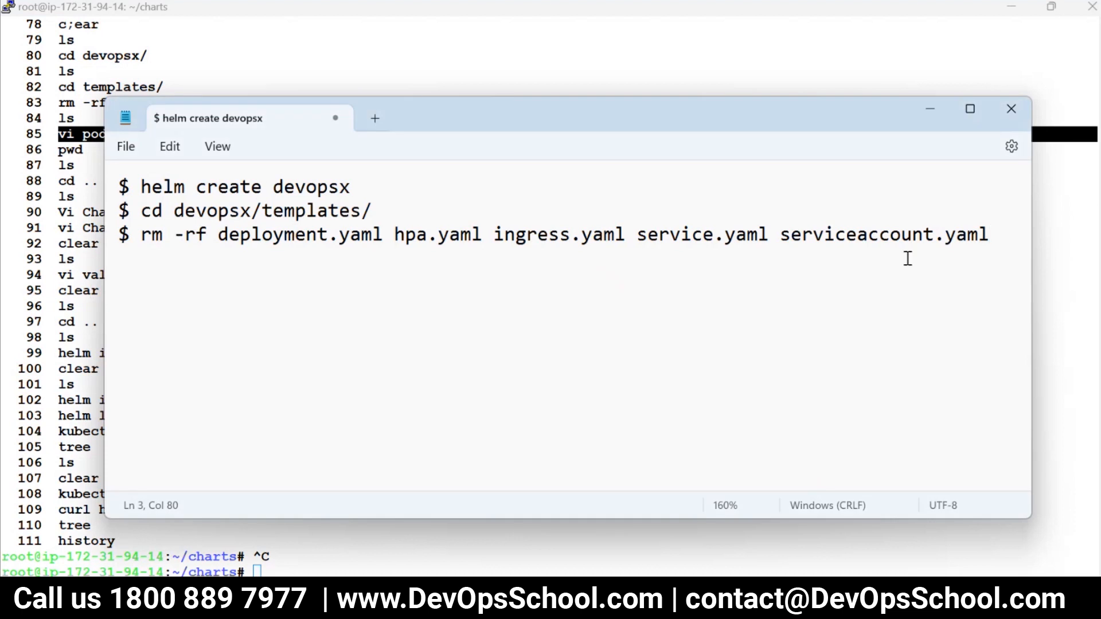
key(Return)
text($)
text(vi pod.yaml)
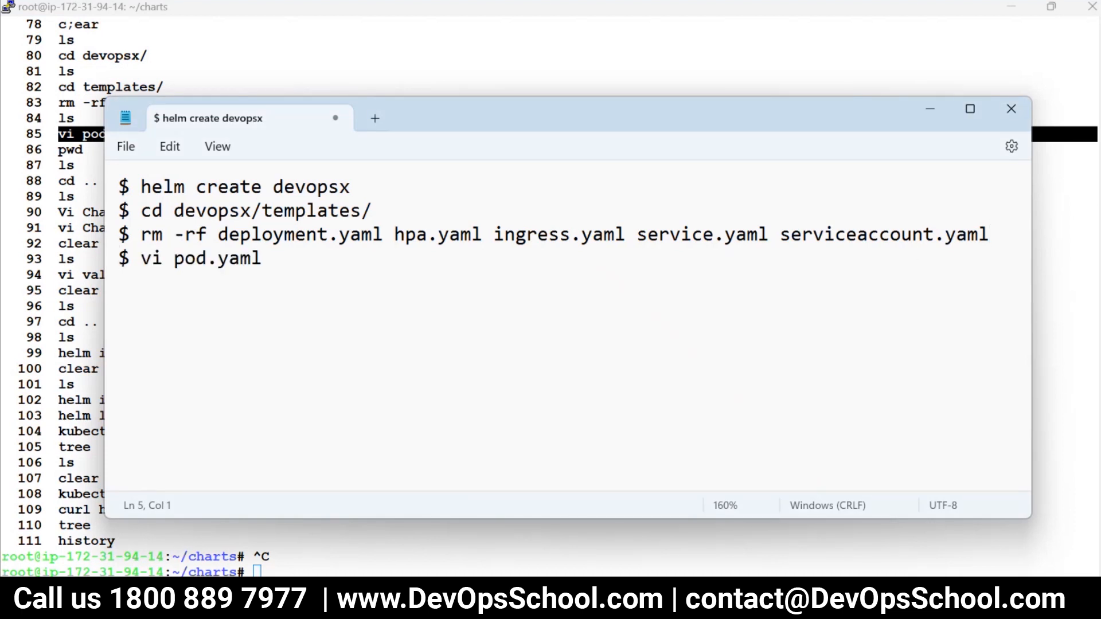
key(alt+Tab)
- Append the pod-examples blog URL as a '# ' comment after the vi pod.yaml line
click(376, 37)
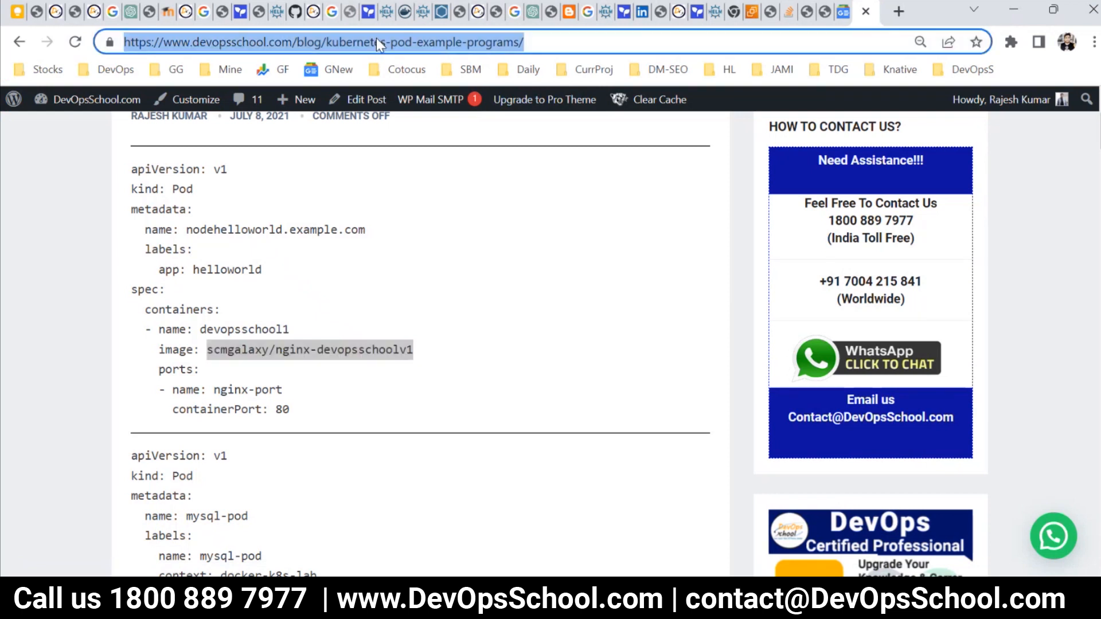
key(alt+Tab)
click(305, 264)
text(#)
text(https://www.devopsschool.com/blog/kubernetes-pod-example-programs/)
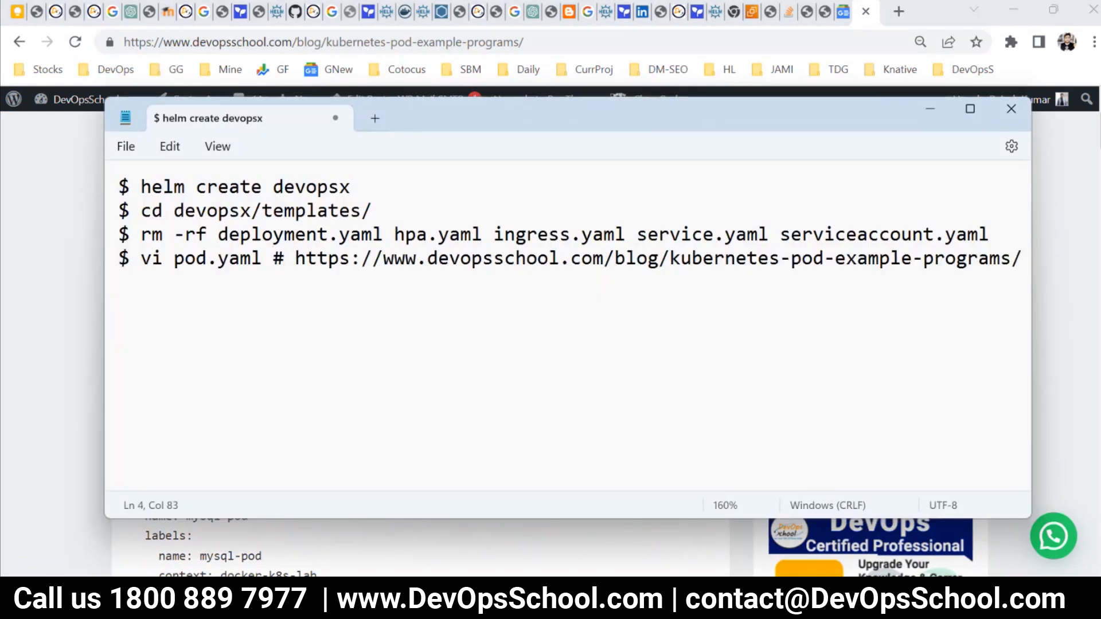
key(Return)
key(alt+Tab)
scroll(218, 399, down, 1)
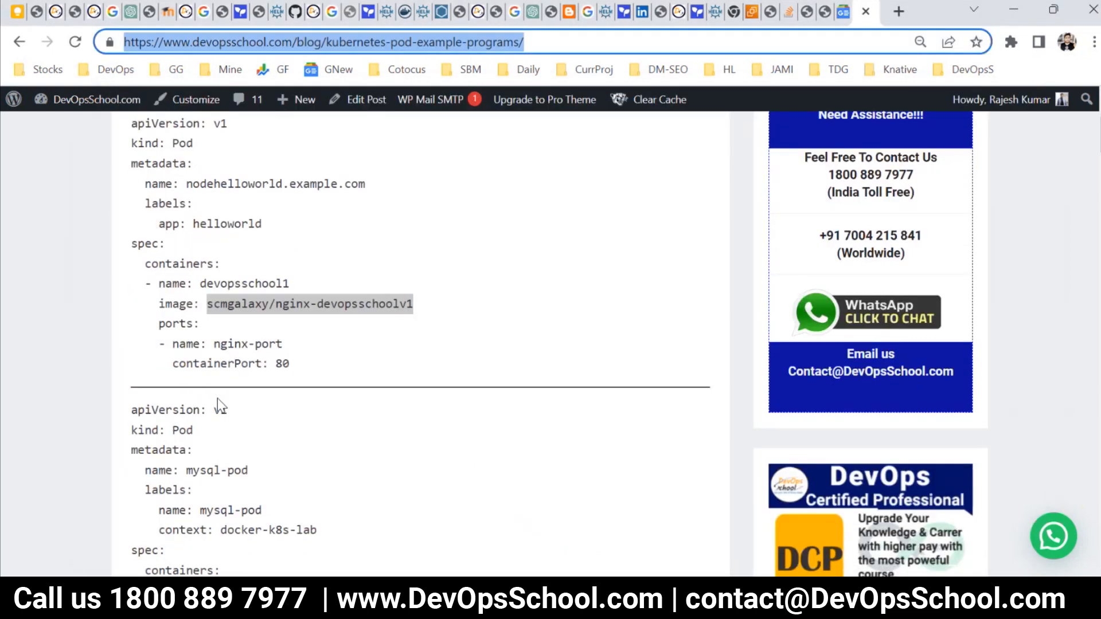
scroll(218, 399, down, 2)
key(alt+Tab)
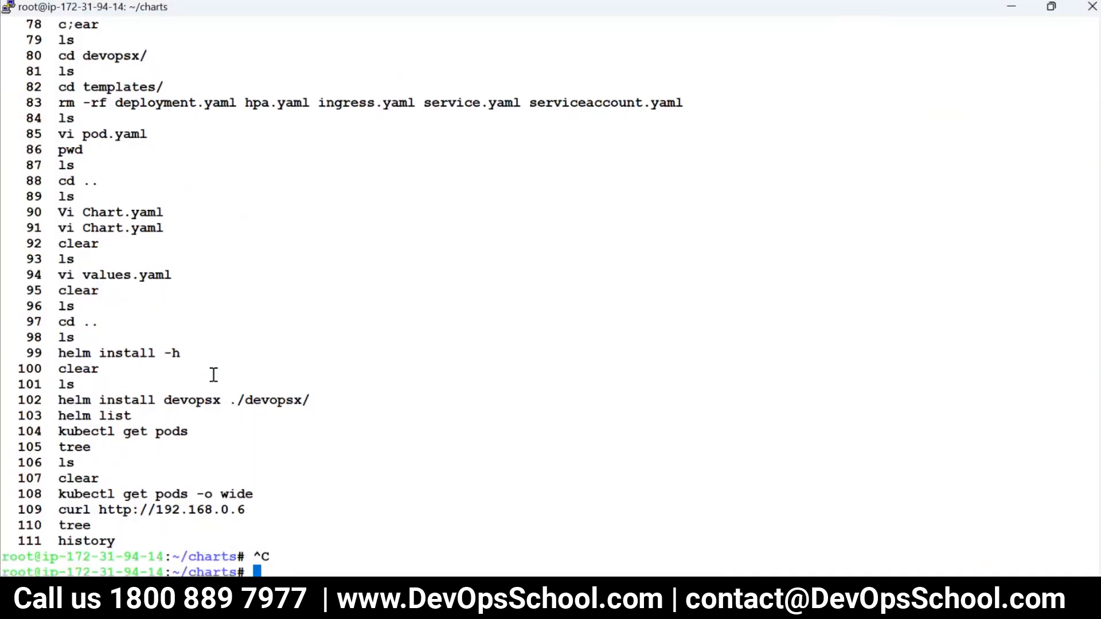
- Add cd .. and vi Chart.yaml lines to the summary, taking vi Chart.yaml from history line 91
drag(58, 228, 163, 229)
key(alt+Tab)
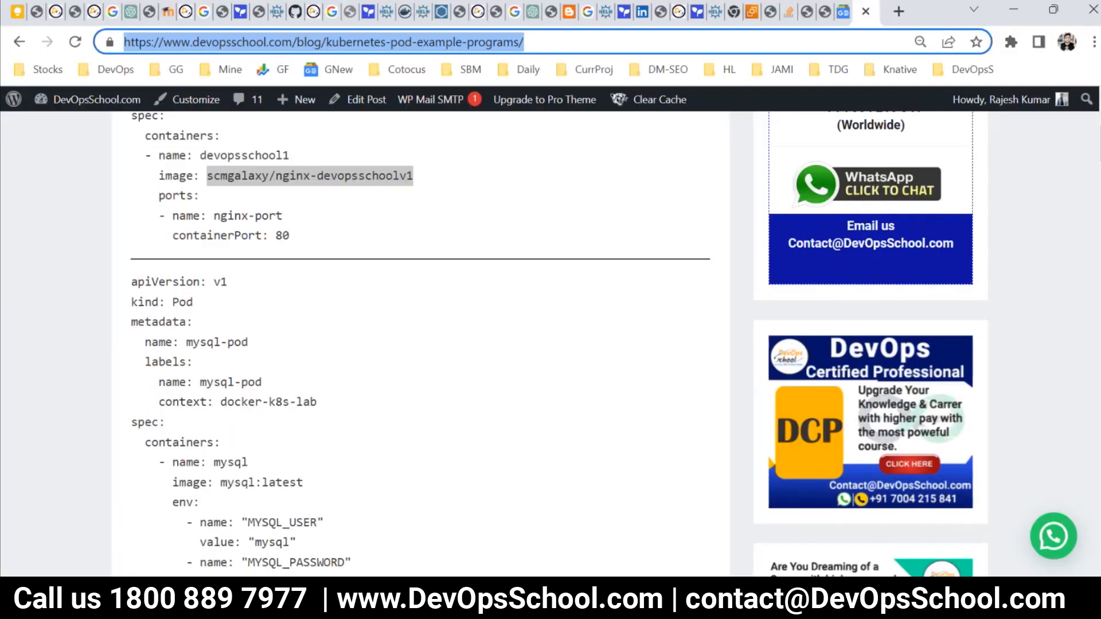
key(alt+Tab)
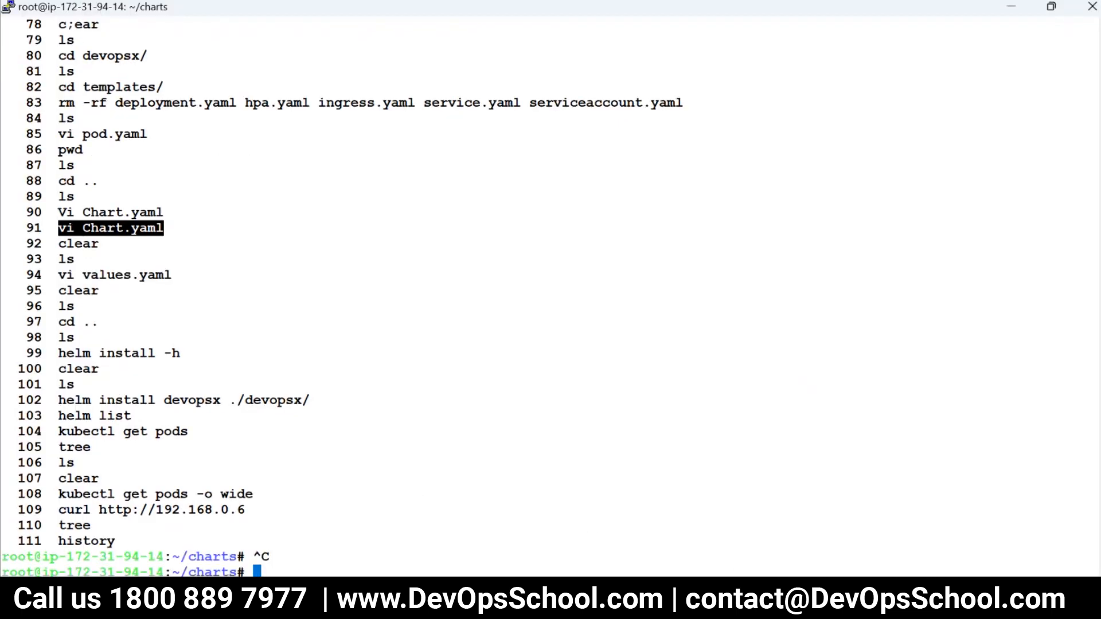
click(413, 555)
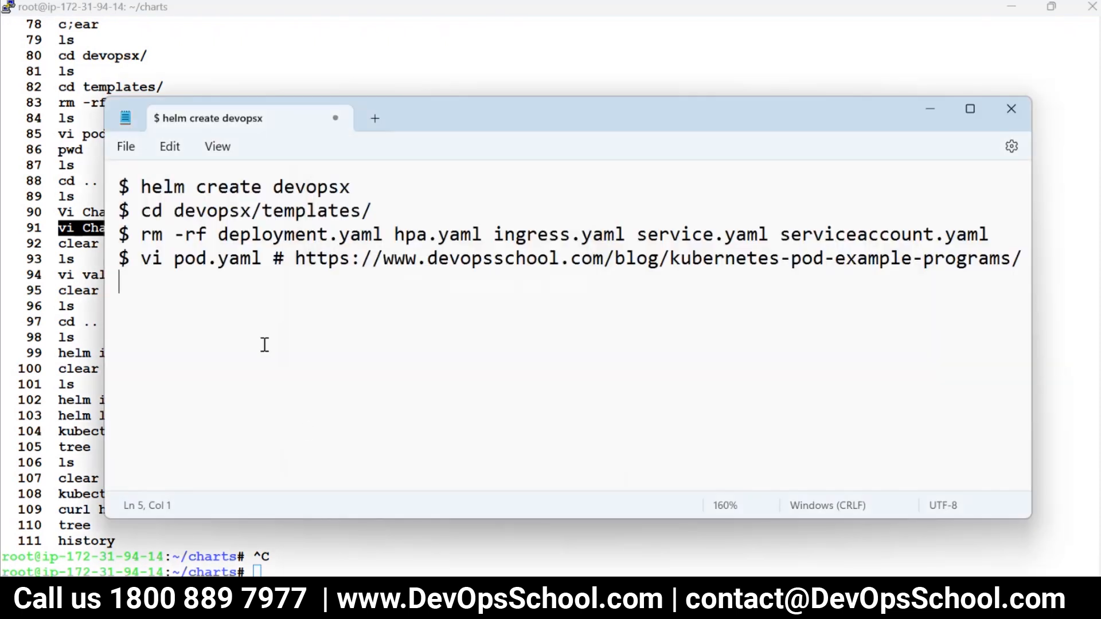
text($ cd ..)
key(Return)
text($ vi Chart.yaml)
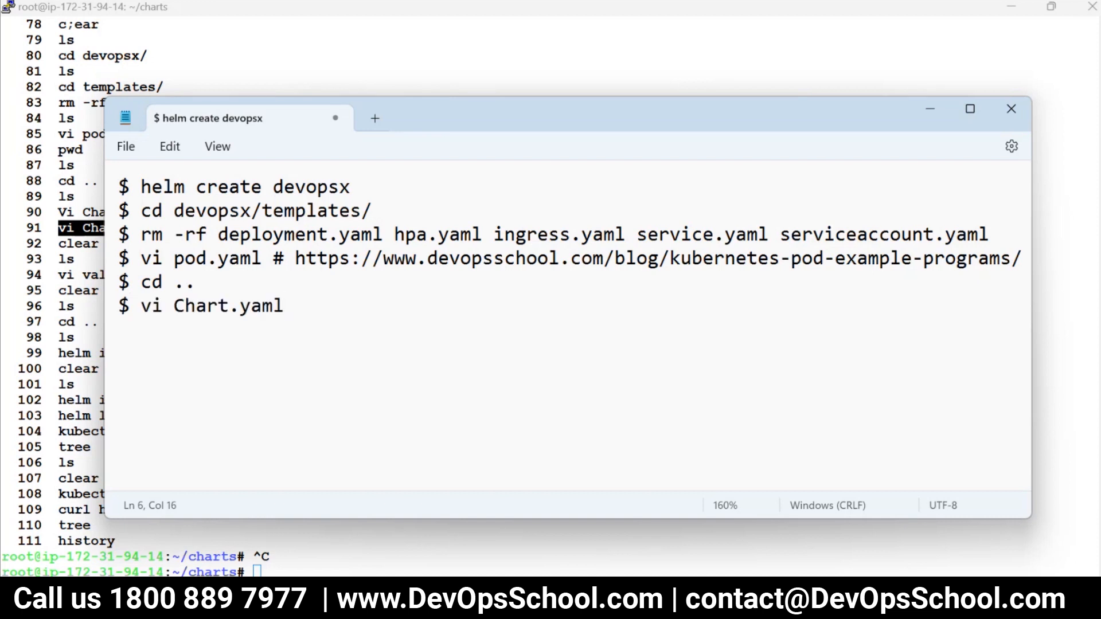
key(Return)
text($ )
text(cd ..)
- Add the helm install -h command from history line 99 on a new line
key(alt+Tab)
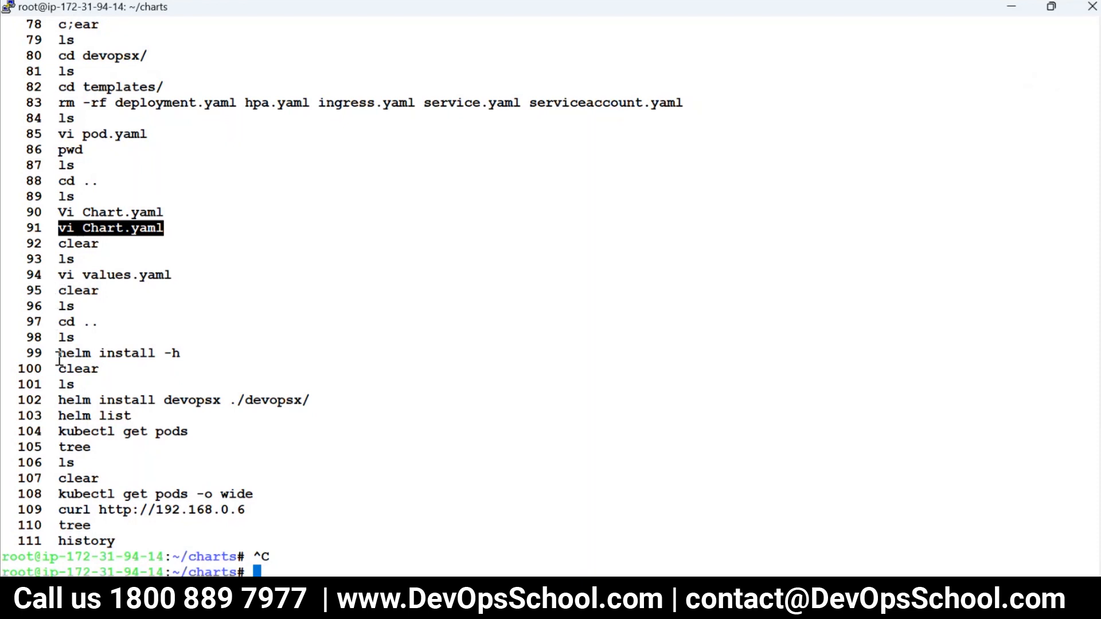
click(61, 353)
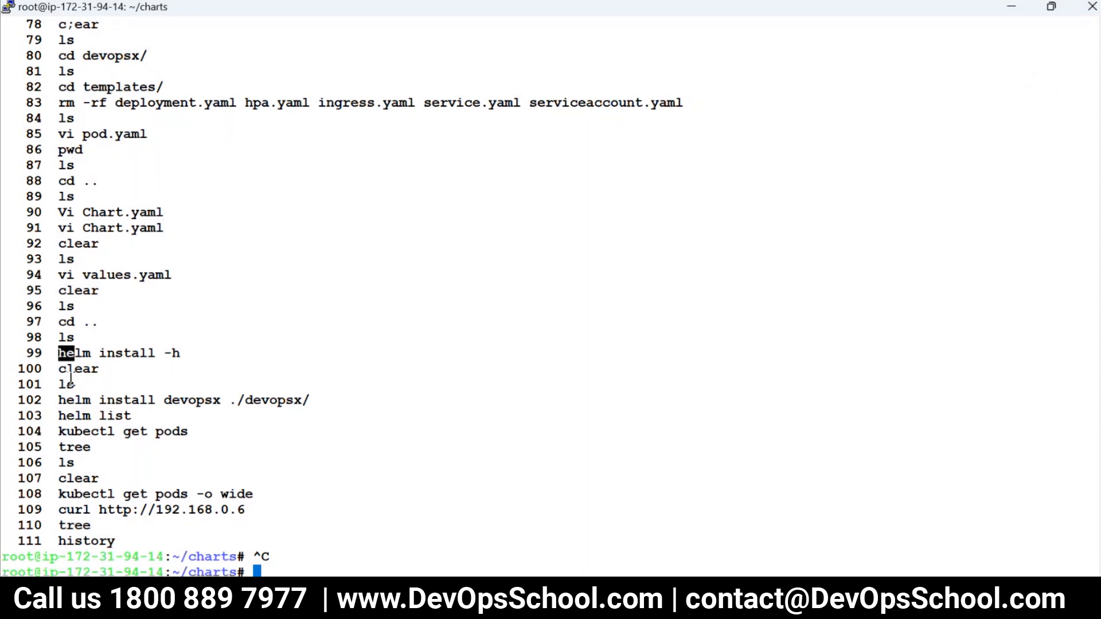
drag(59, 352, 181, 347)
key(ctrl+c)
key(alt+Tab)
key(Return)
text($)
key(ctrl+v)
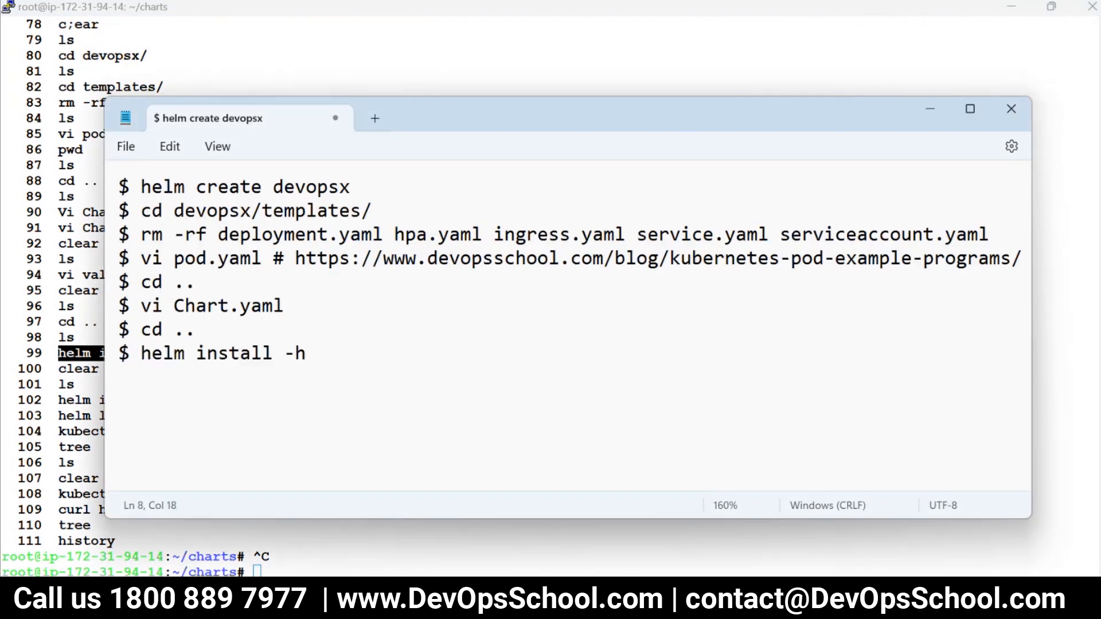
- Add helm install devopsx ./devopsx/ from history line 102 and review the collected commands
key(alt+Tab)
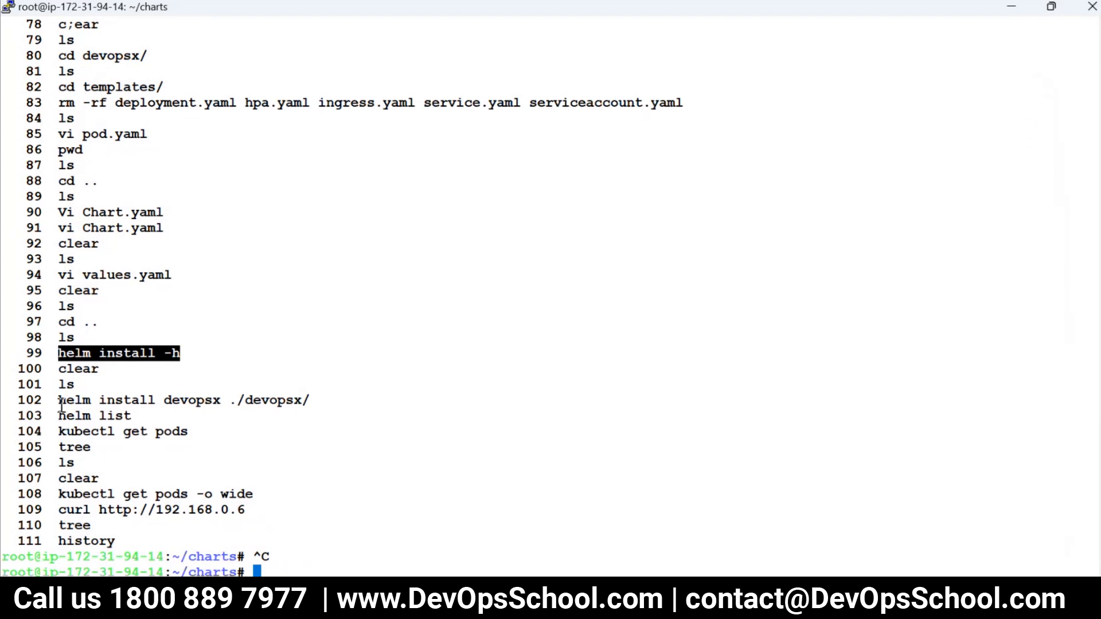
double_click(64, 400)
drag(131, 398, 314, 402)
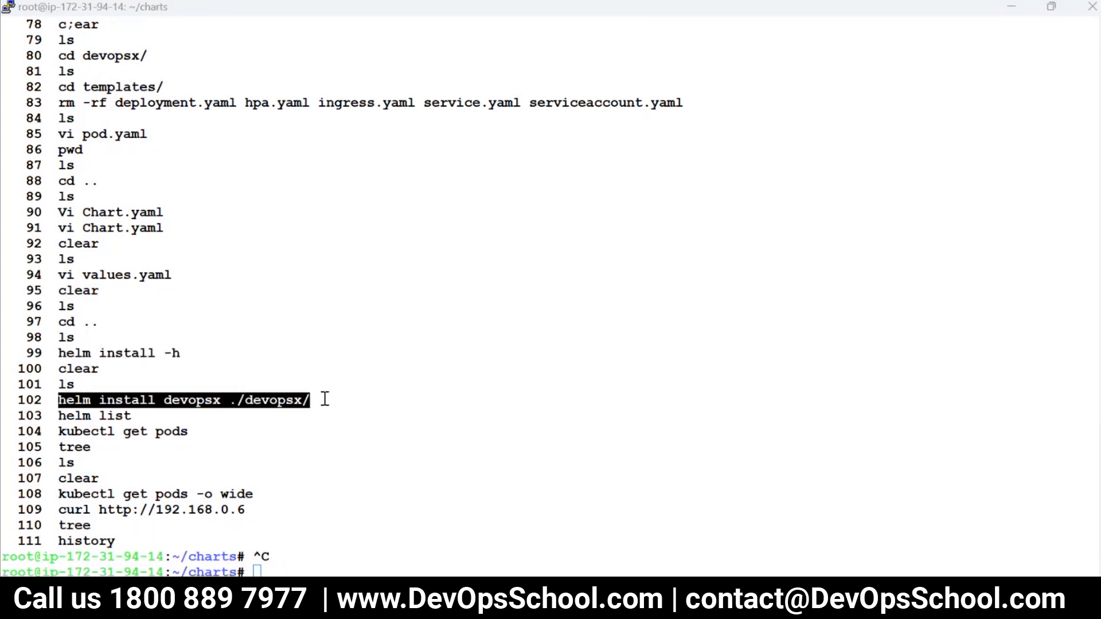
key(alt+Tab)
key(Return)
text($)
text(helm install devopsx ./devopsx/)
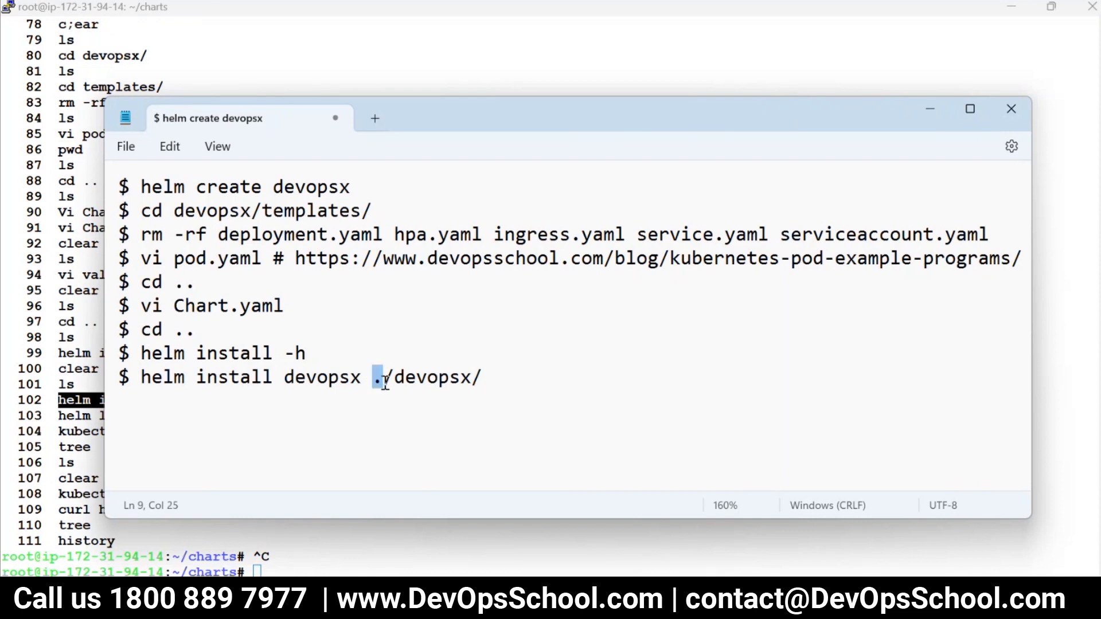
mouse_move(488, 379)
mouse_down()
mouse_move(117, 245)
mouse_move(100, 179)
mouse_up()
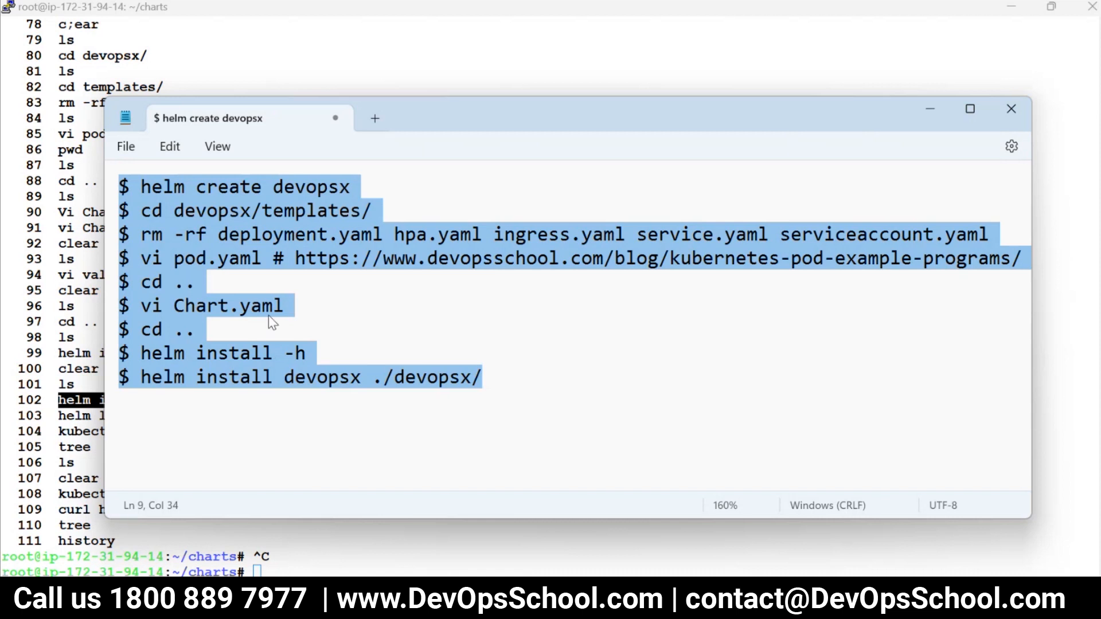
click(288, 288)
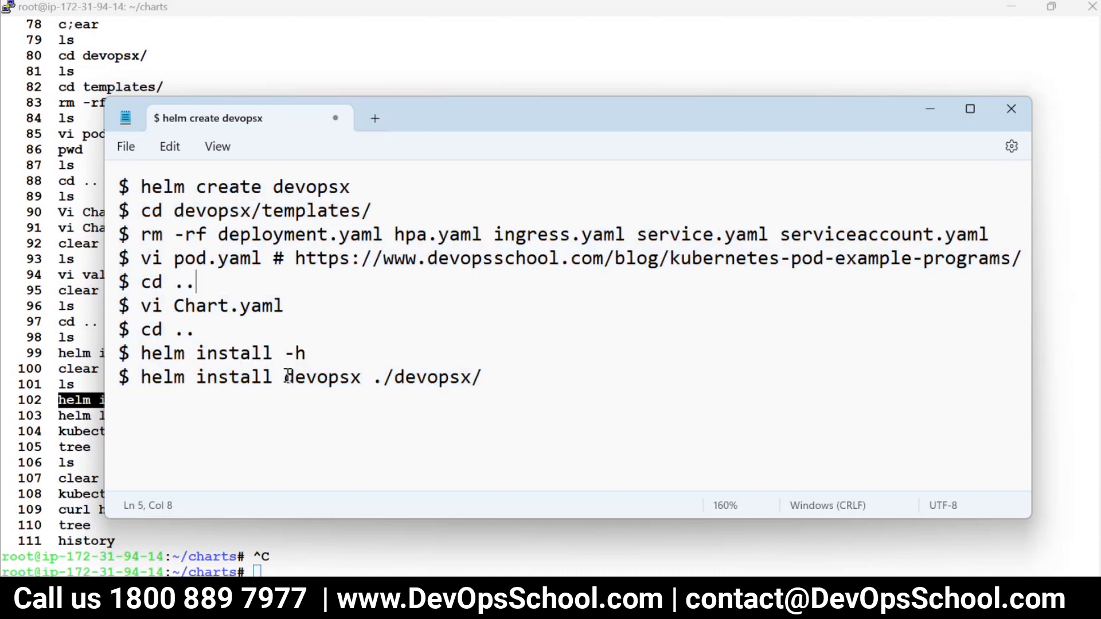
key(alt+Tab)
scroll(172, 313, up, 18)
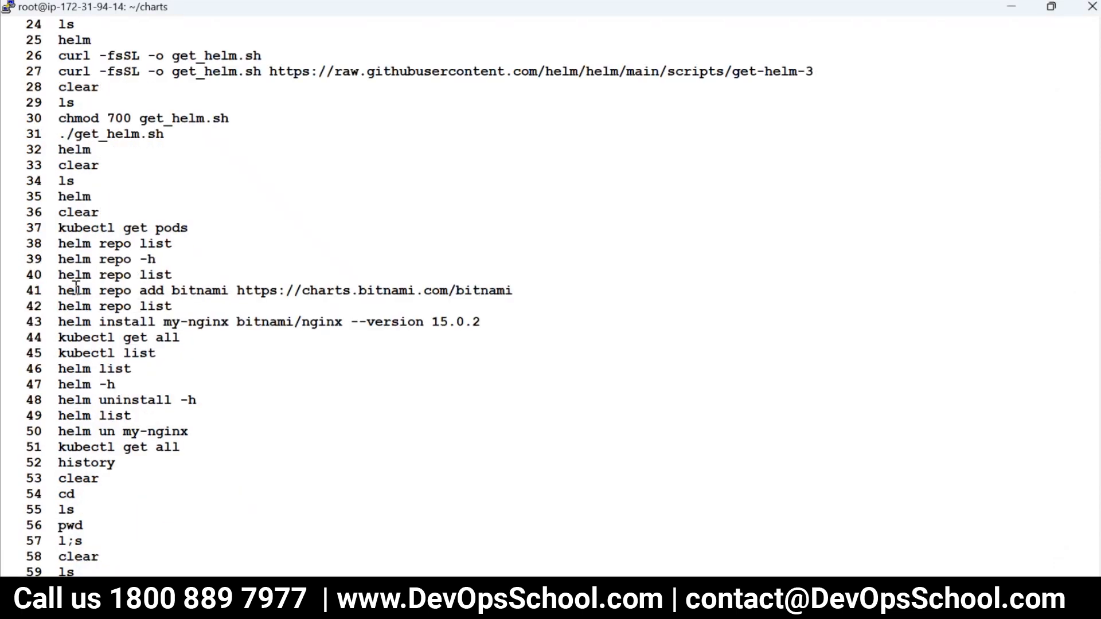
scroll(76, 297, up, 12)
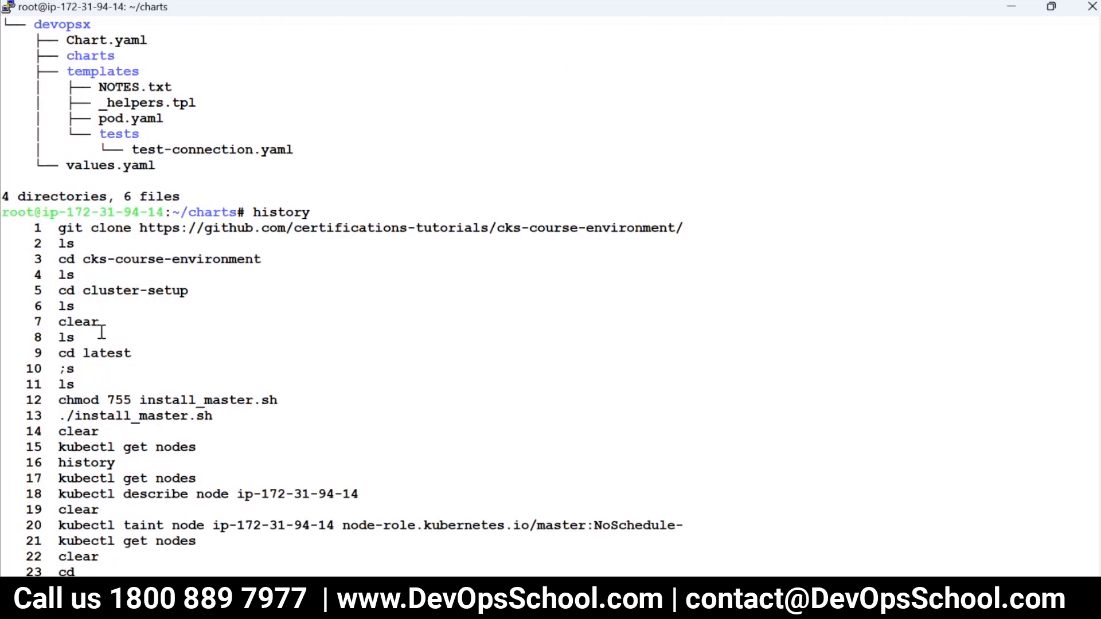
- Insert '$ apt-get install tree' as a new first line of the summary
key(alt+Tab)
click(356, 193)
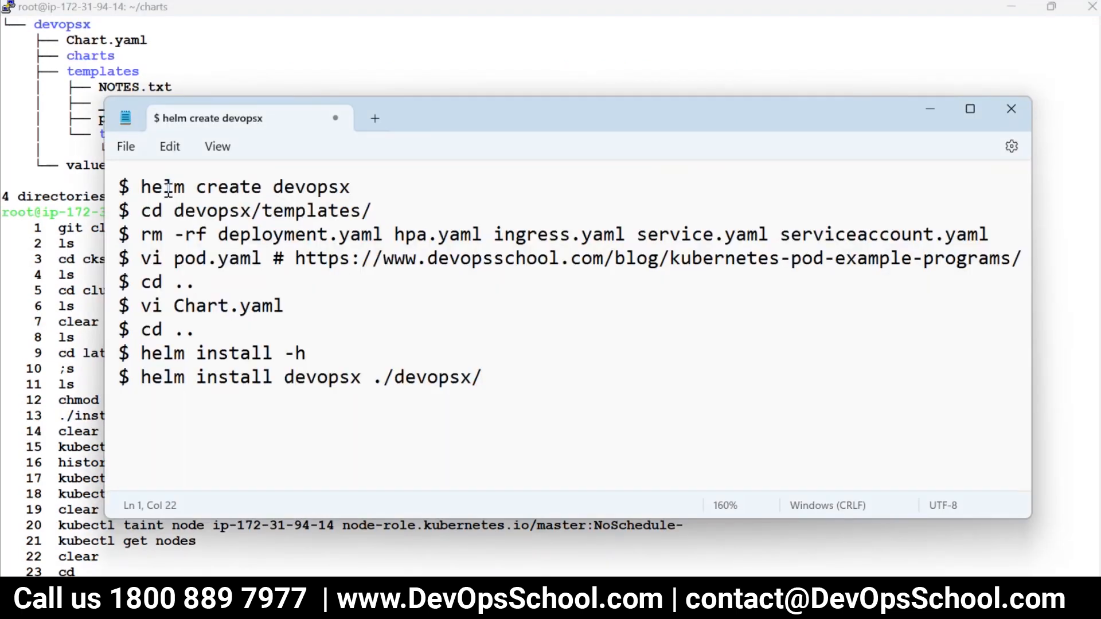
key(Return)
key(Up)
text($ apt-get install tree)
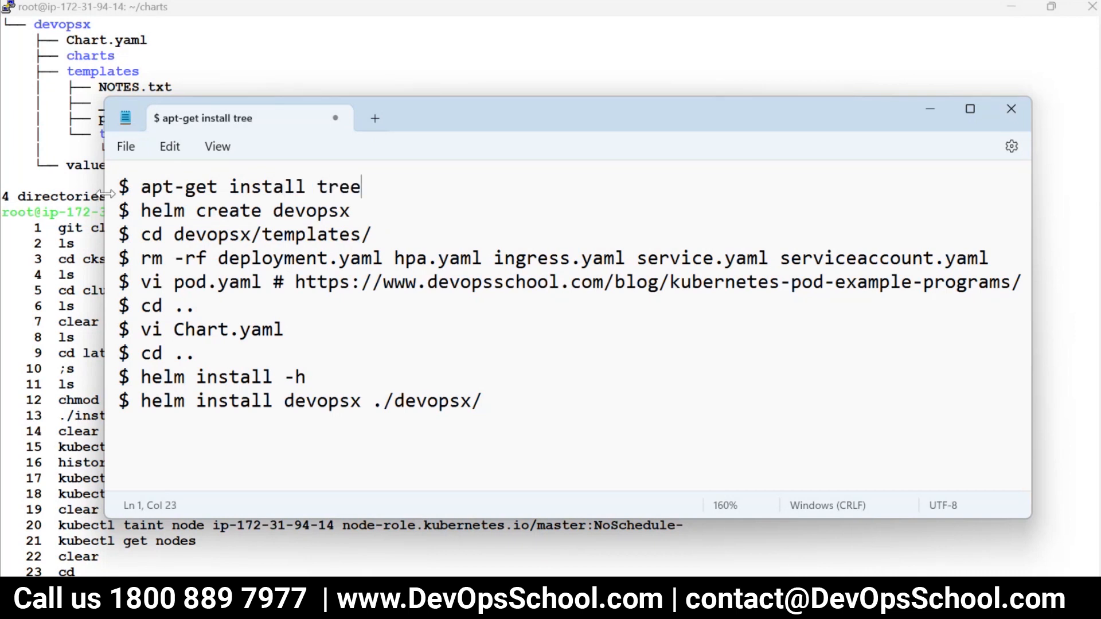
- Insert '$ sudo -s' above it and select the whole command summary
click(120, 187)
key(Return)
key(Up)
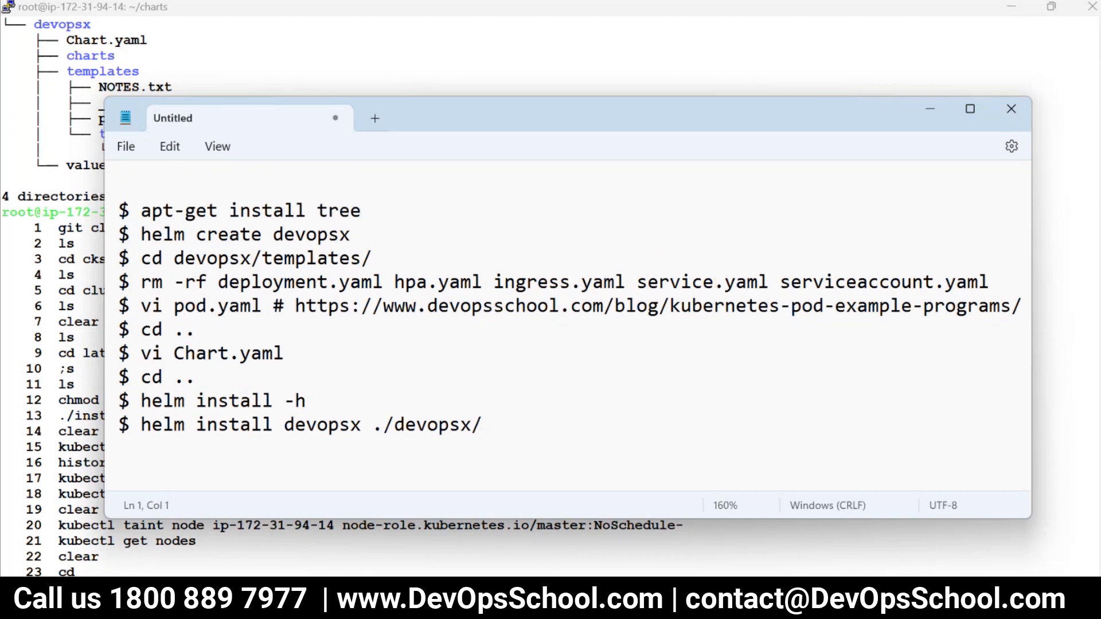
text($ sid)
key(BackSpace)
key(BackSpace)
text(udo -s)
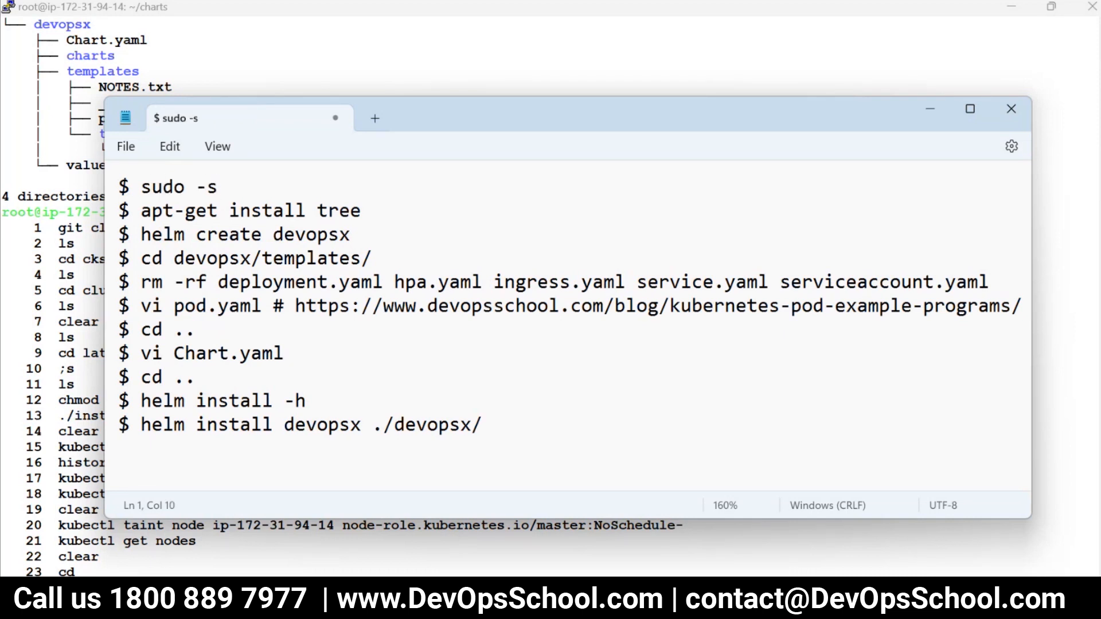
drag(492, 435, 113, 165)
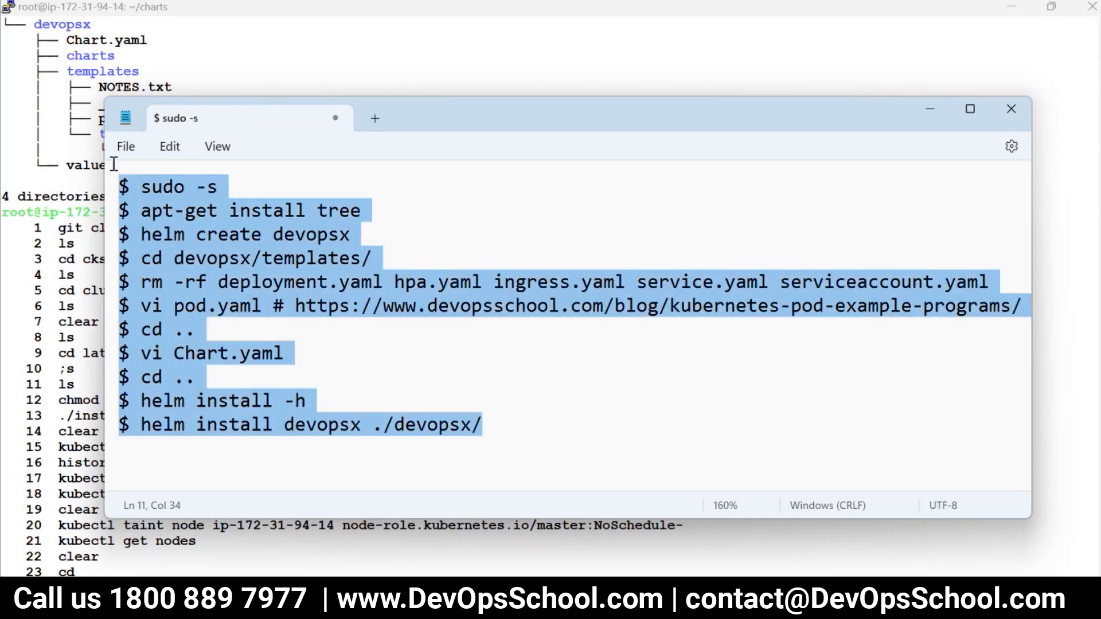